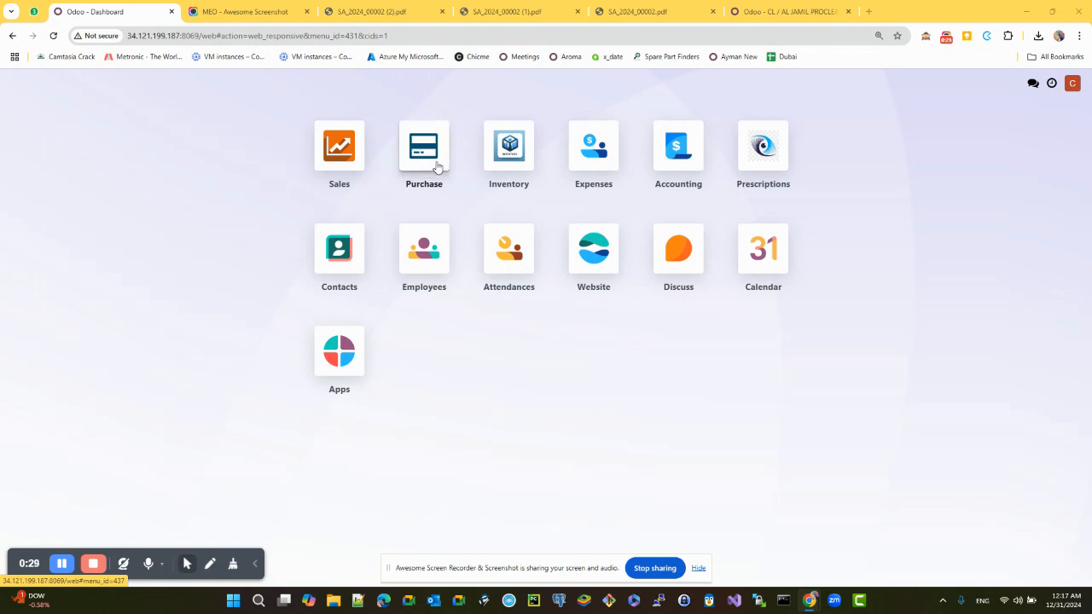
# - Open the Purchase app and start a new vendor bill, checking its Store field
pyautogui.click(420, 166)
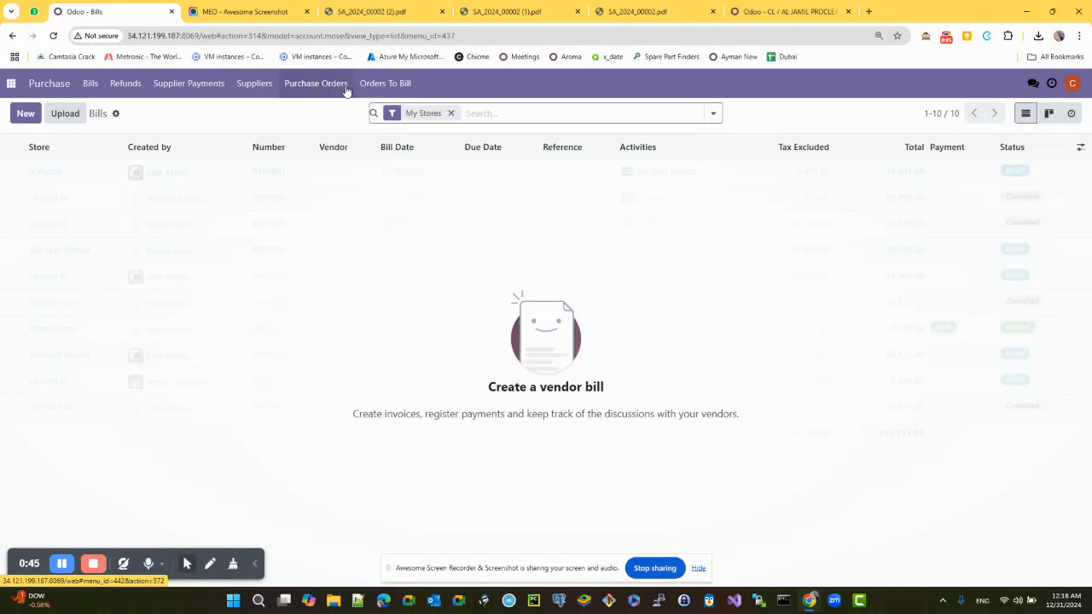
pyautogui.doubleClick(97, 112)
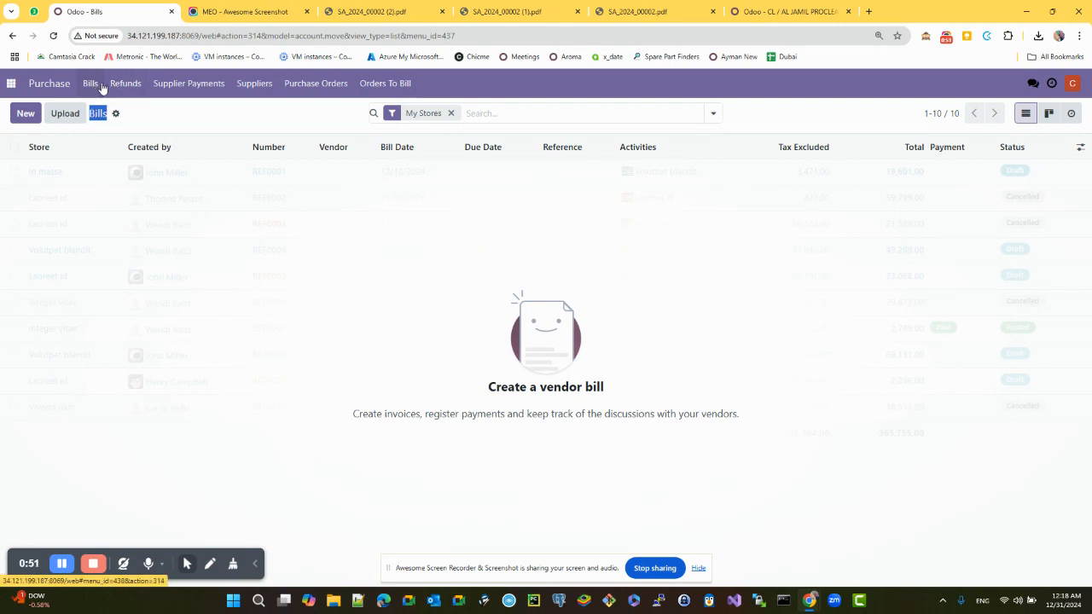
pyautogui.click(130, 314)
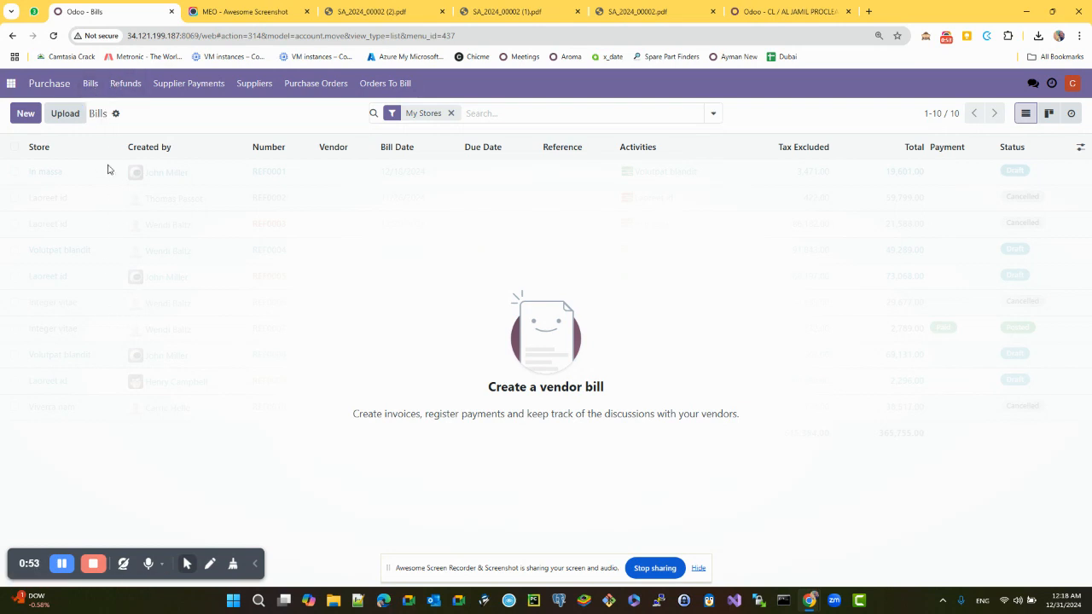
pyautogui.click(30, 117)
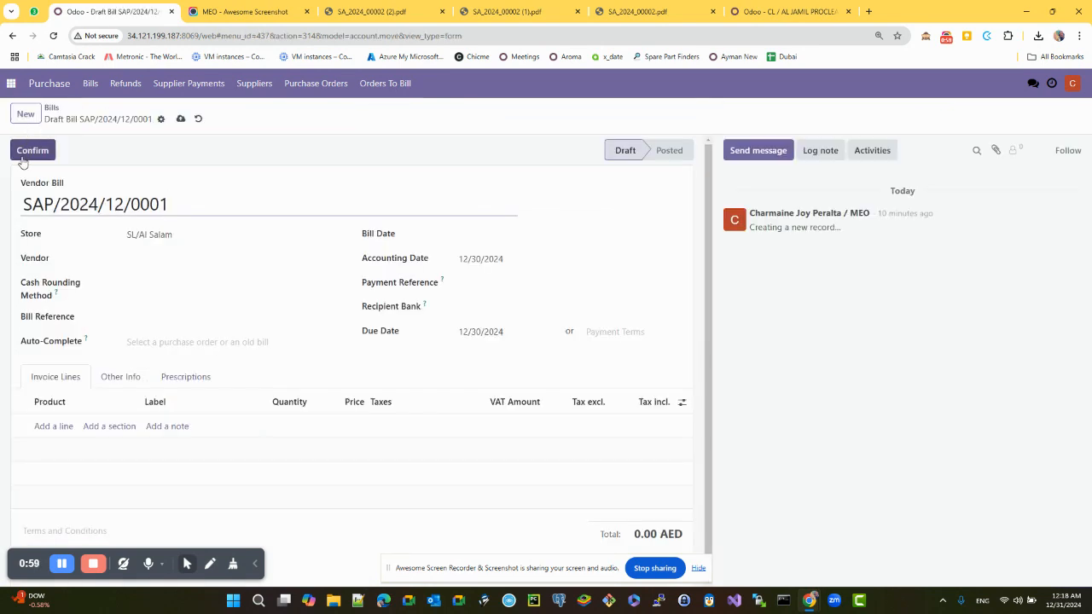
pyautogui.moveTo(16, 240); pyautogui.dragTo(64, 236)
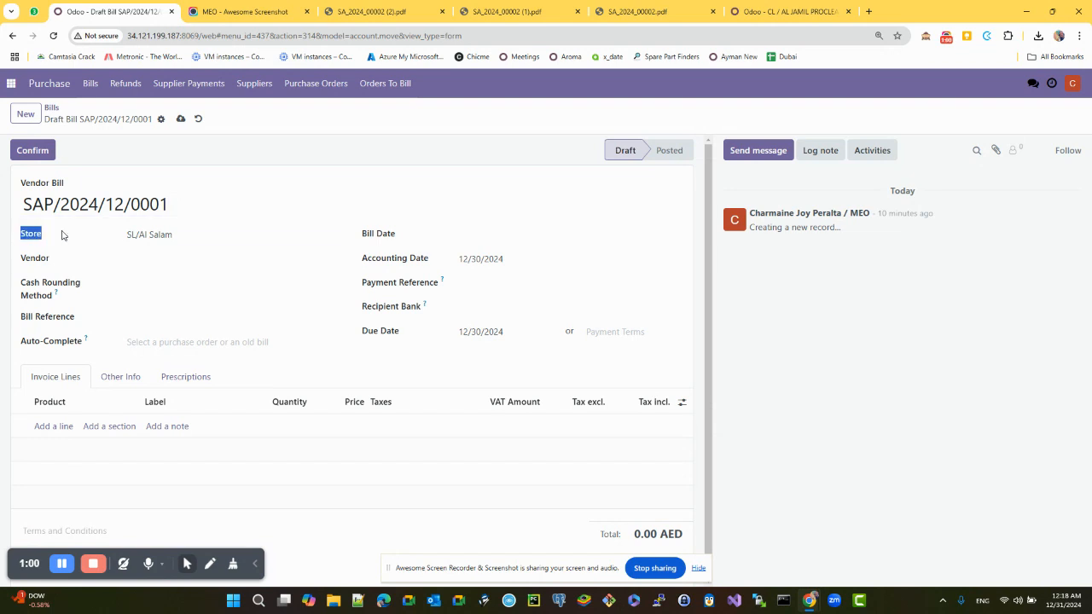
pyautogui.click(183, 236)
pyautogui.click(184, 237)
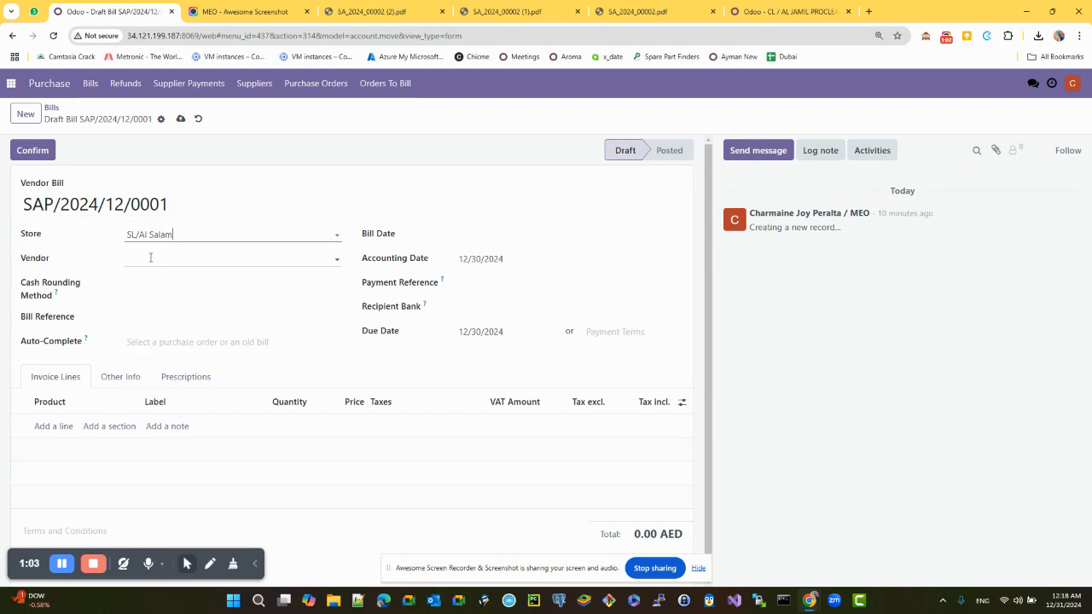
pyautogui.click(162, 258)
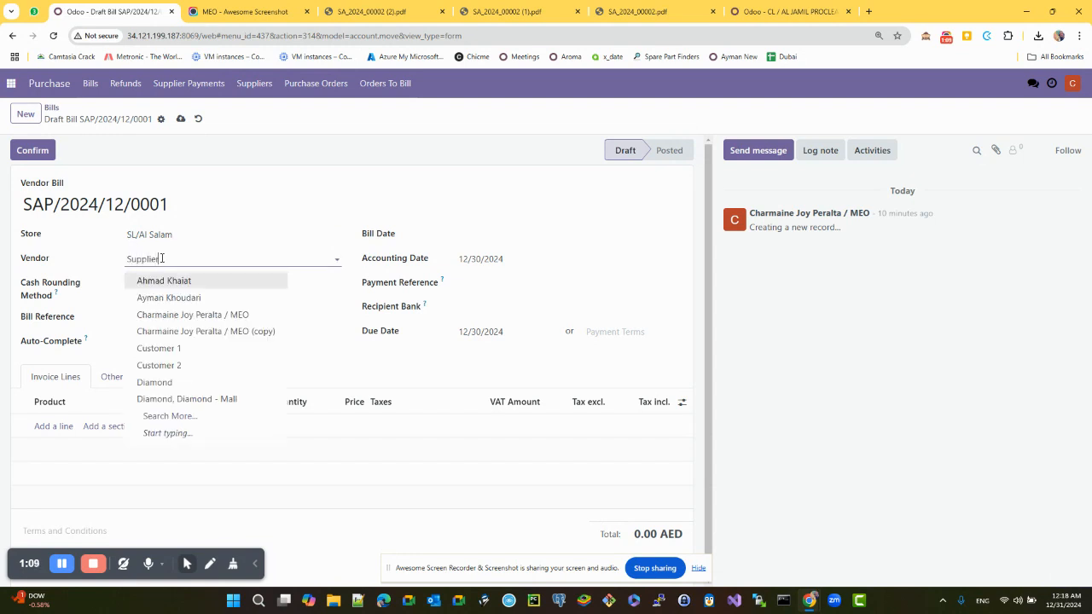
pyautogui.moveTo(166, 258); pyautogui.dragTo(62, 258)
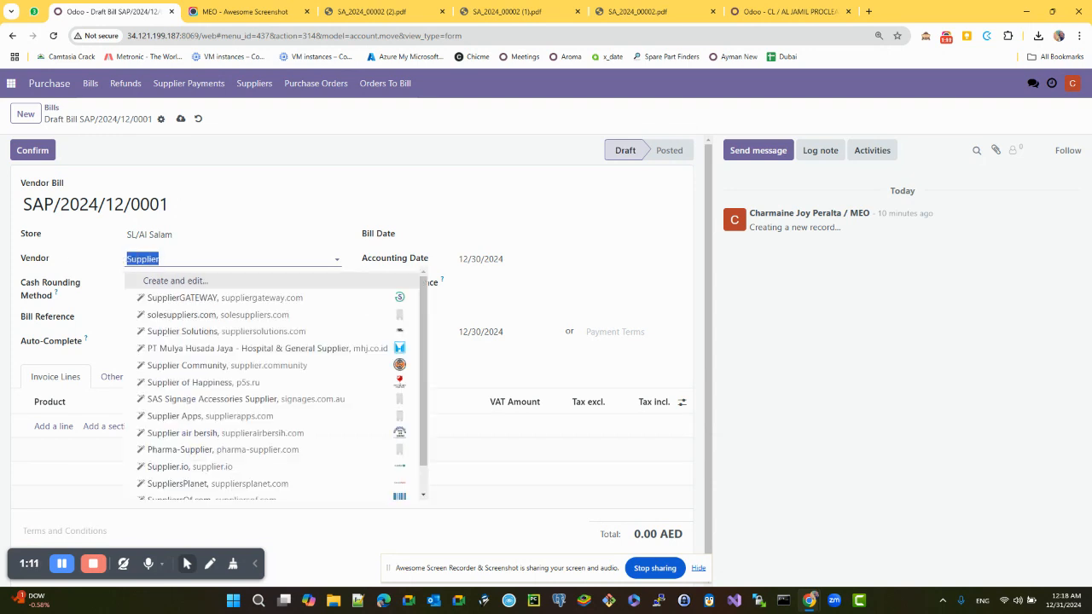
pyautogui.click(169, 265)
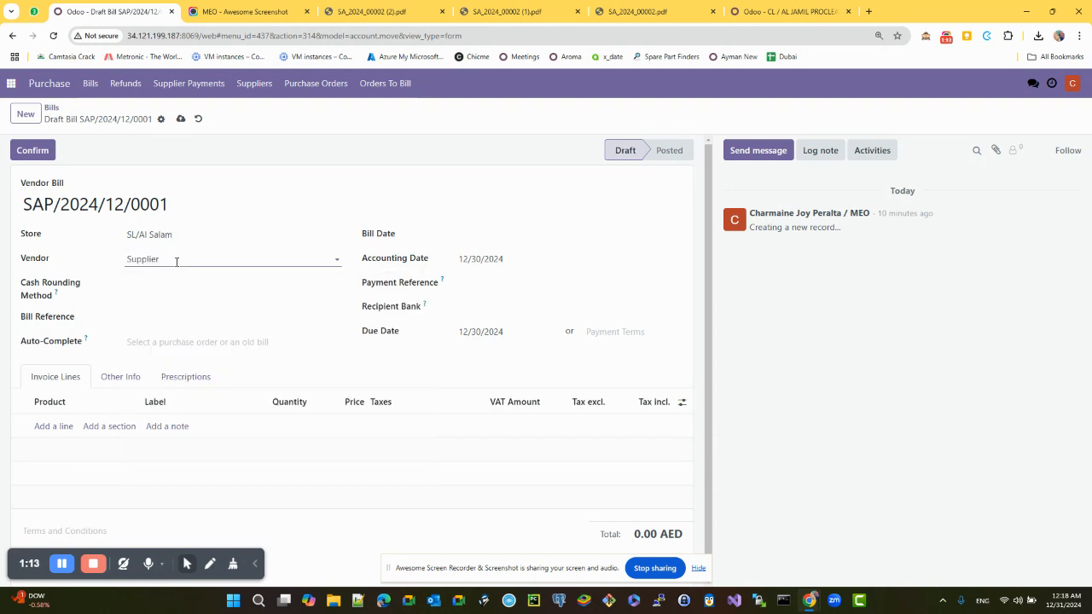
pyautogui.moveTo(177, 261); pyautogui.dragTo(68, 258)
pyautogui.click(182, 263)
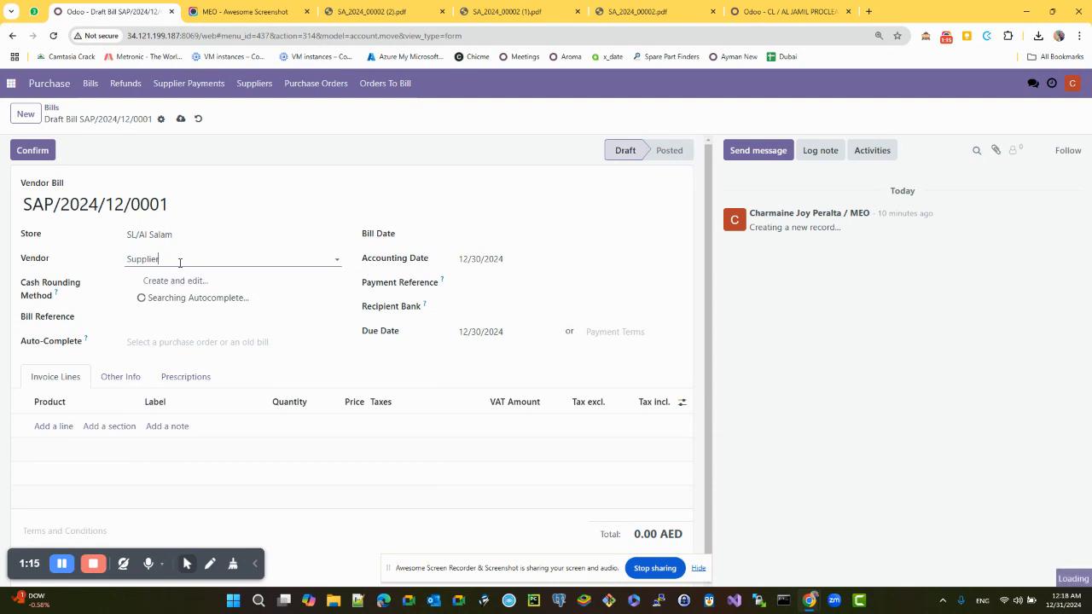
pyautogui.hotkey('ctrl', 'a')
pyautogui.press('BackSpace')
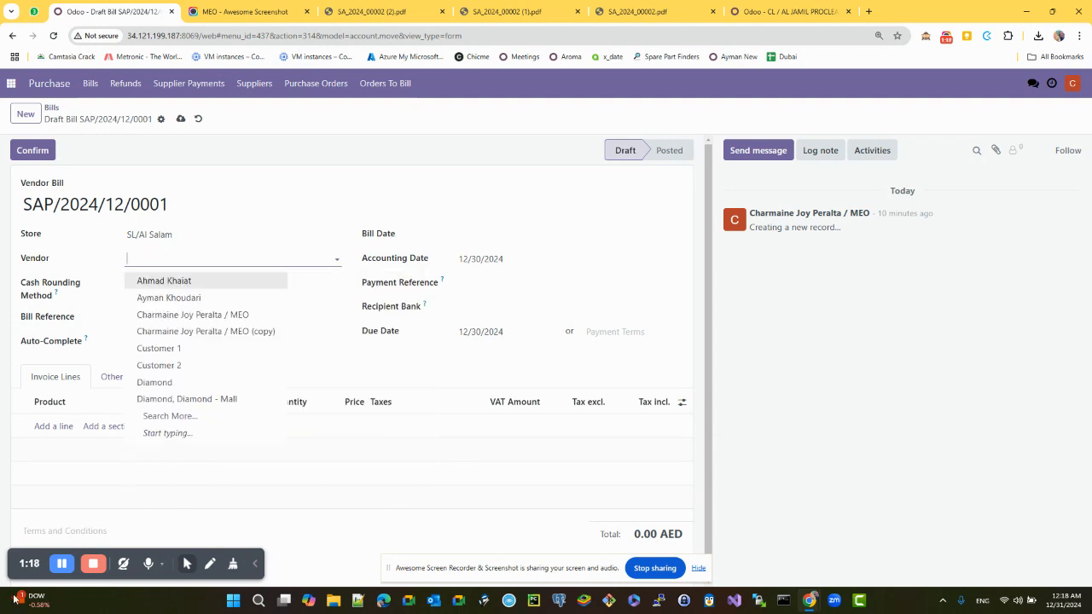
# - Open the full partner search for the bill's vendor and look through the listed partners
pyautogui.click(158, 418)
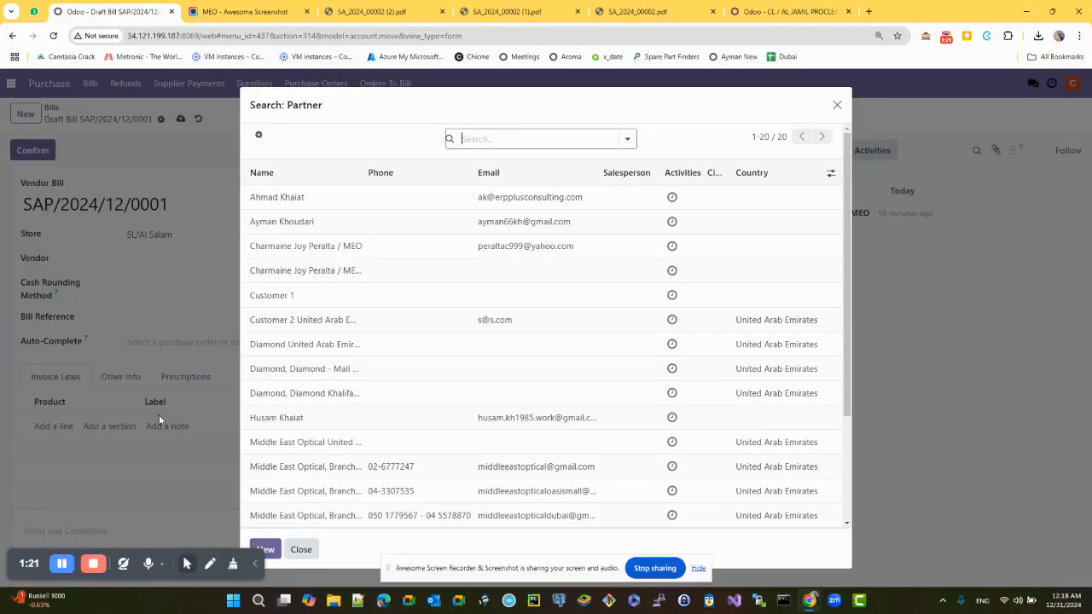
pyautogui.scroll(-1, 509, 409)
pyautogui.scroll(-2, 509, 409)
pyautogui.scroll(4, 554, 341)
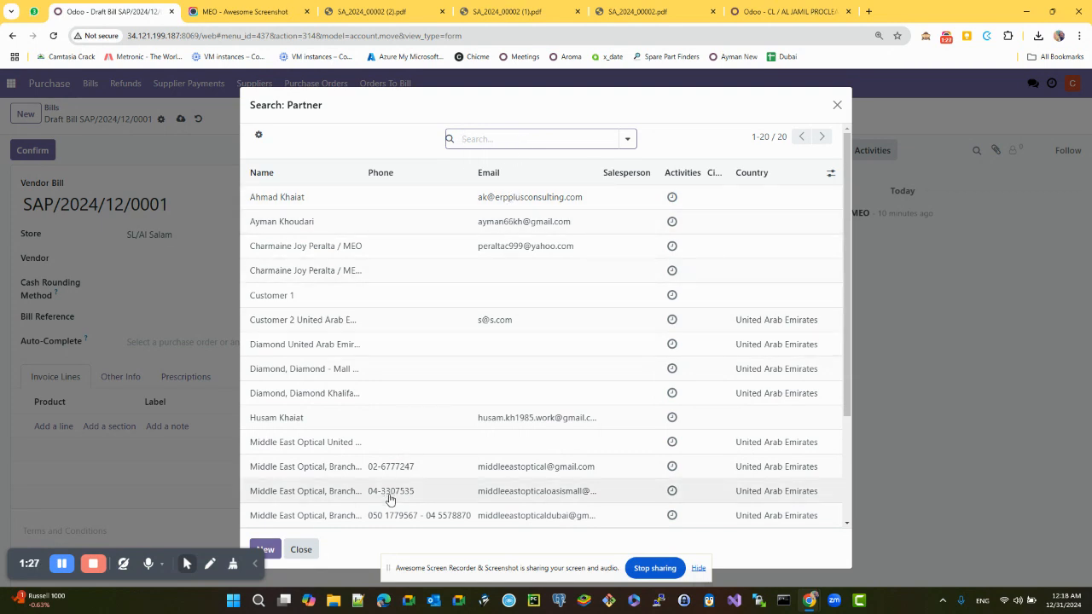
pyautogui.write('98')
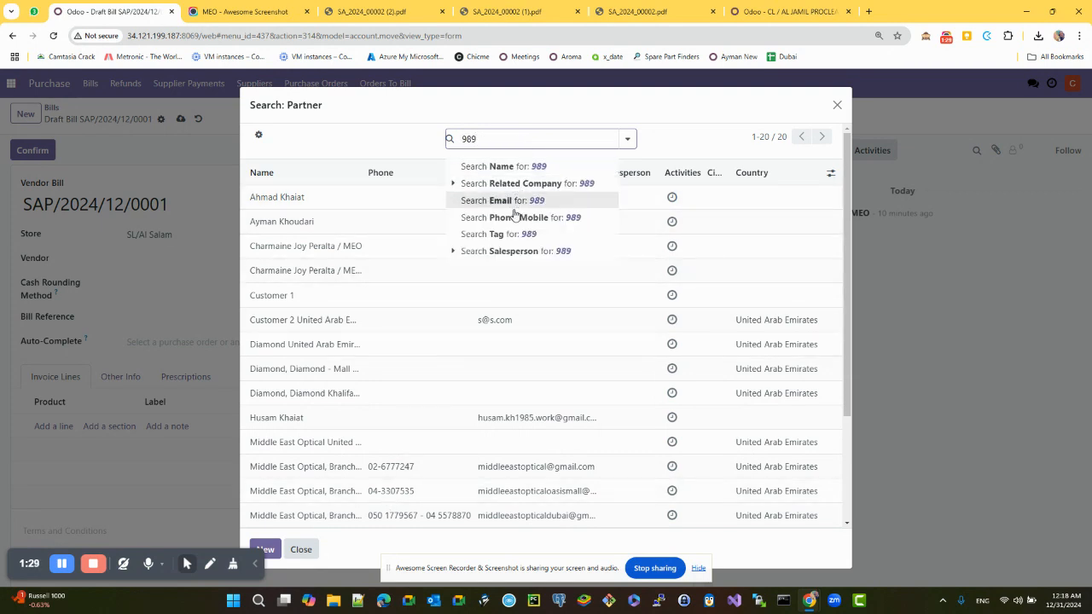
pyautogui.write('9')
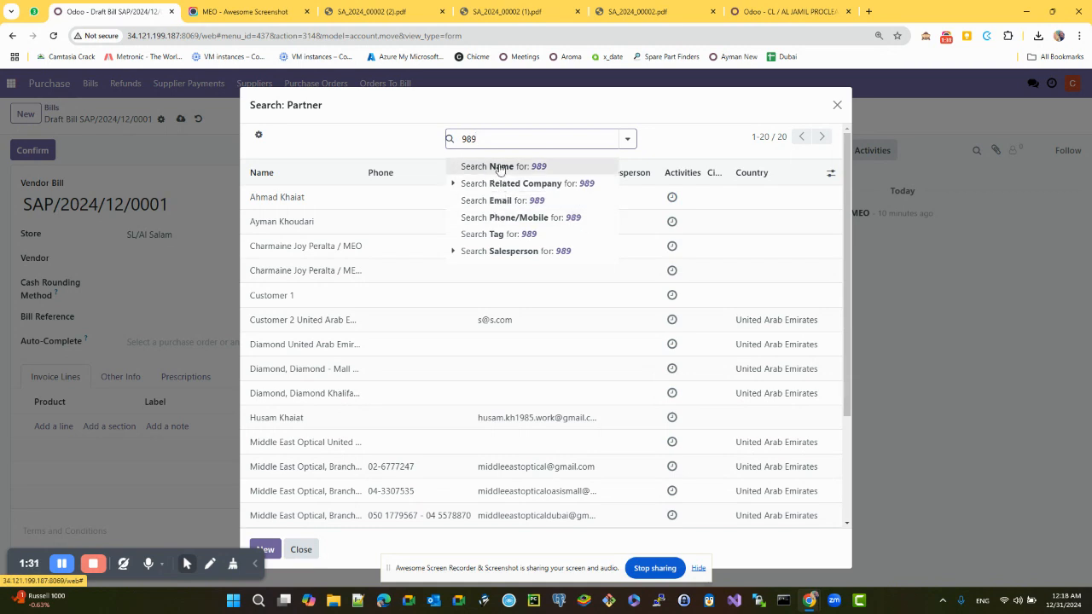
pyautogui.press('BackSpace')
pyautogui.press('BackSpace')
pyautogui.press('BackSpace')
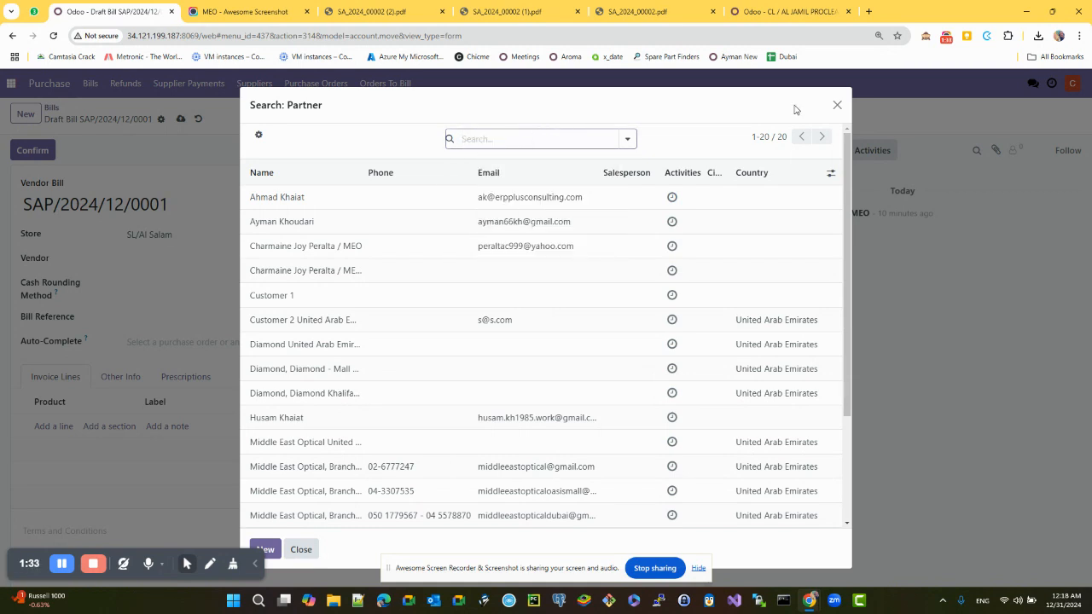
# - Create and save a new company partner named Supplier 1 as the vendor, with state Dubai (AE) and country United Arab Emirates
pyautogui.click(269, 549)
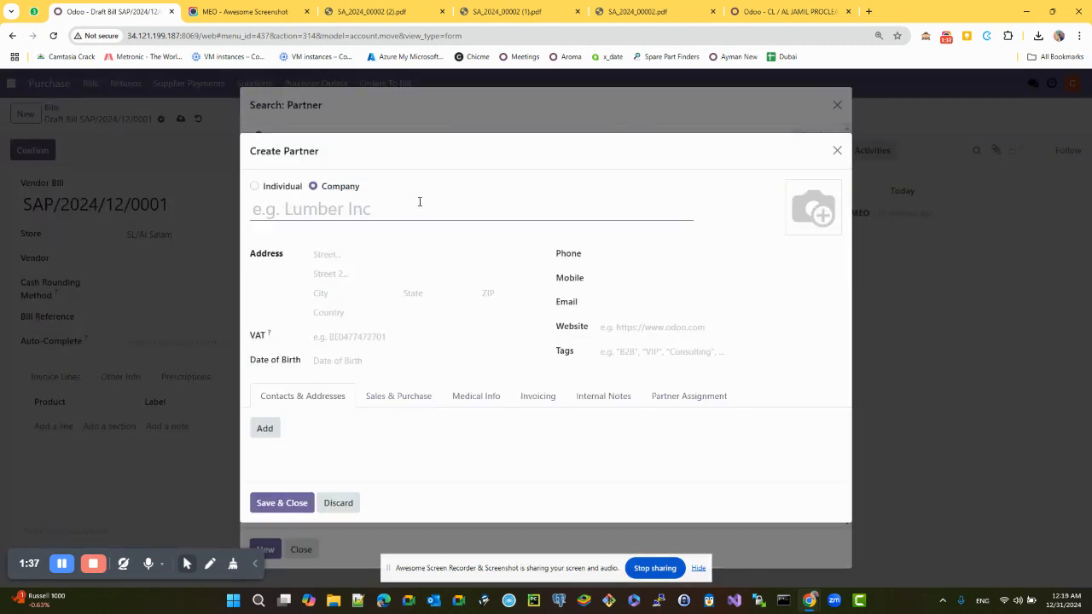
pyautogui.write('Supplier 1')
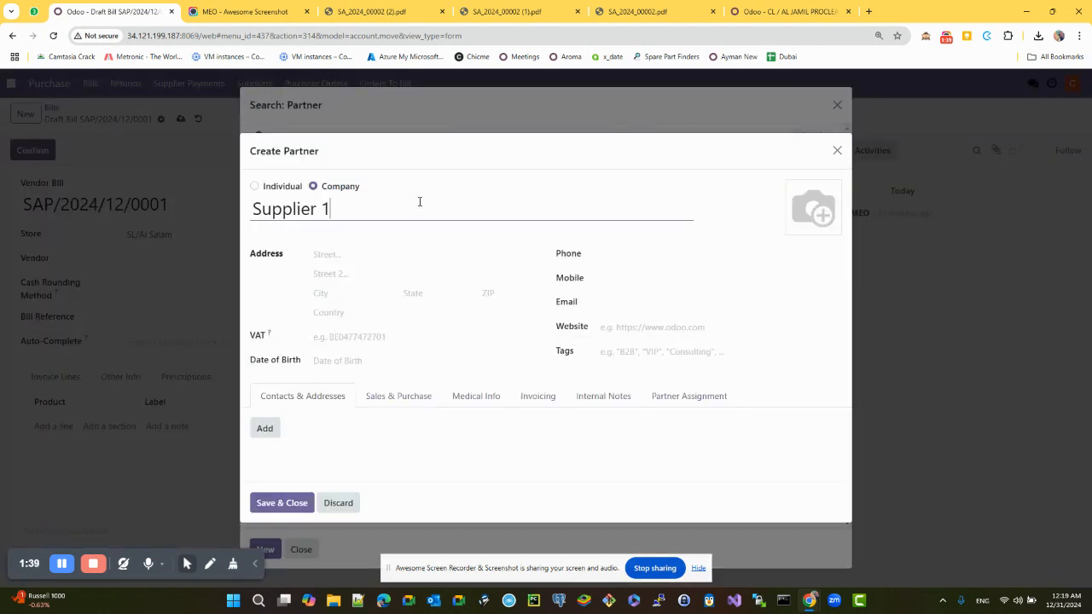
pyautogui.click(341, 314)
pyautogui.write('duba')
pyautogui.moveTo(352, 315); pyautogui.dragTo(279, 321)
pyautogui.write('U')
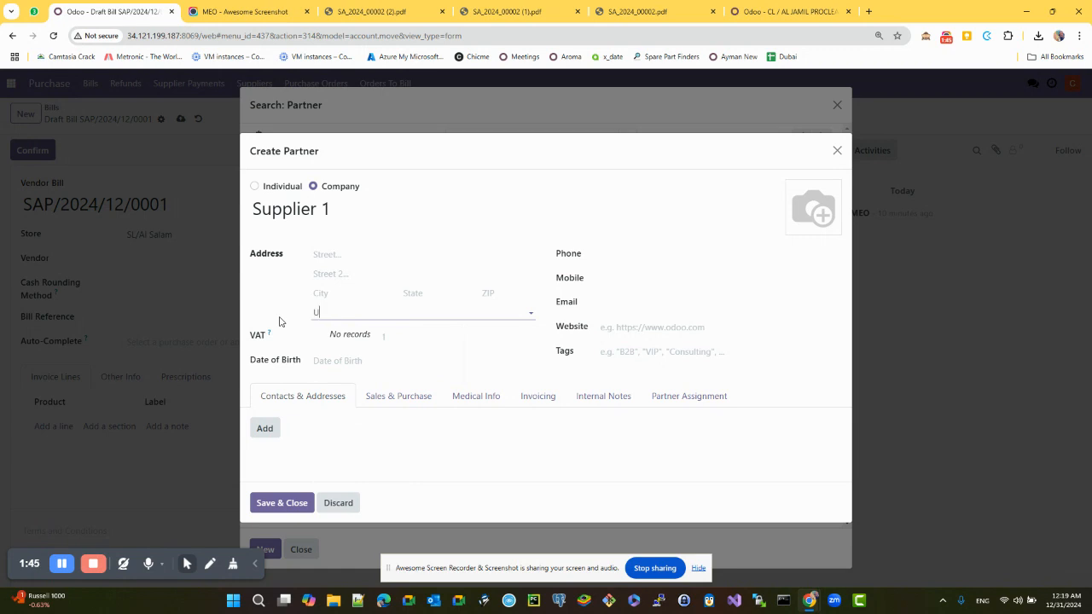
pyautogui.write('ni')
pyautogui.click(371, 368)
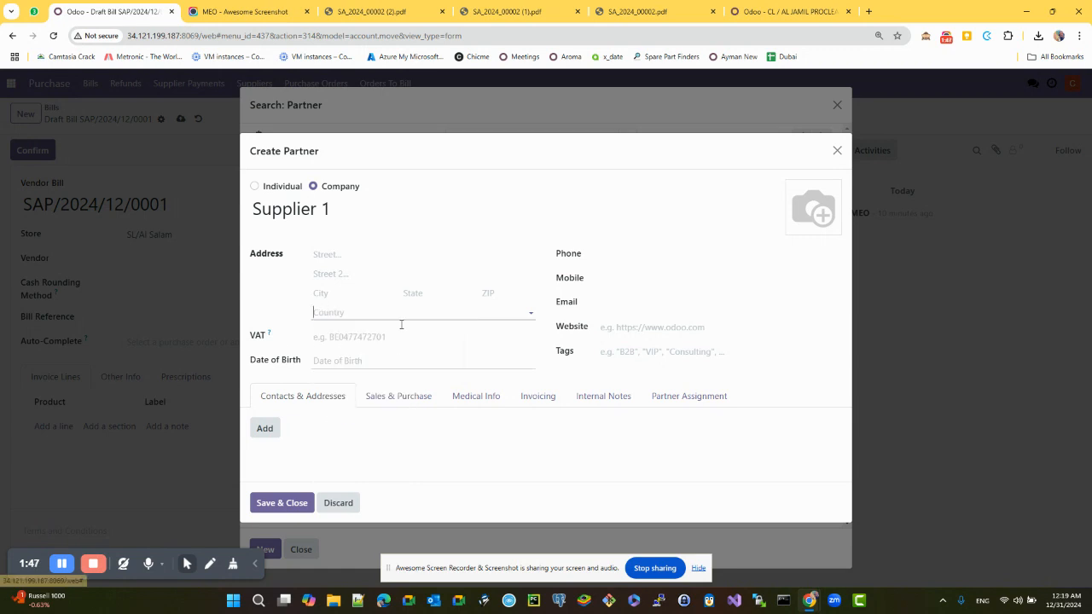
pyautogui.click(431, 293)
pyautogui.write('Duba')
pyautogui.click(446, 317)
pyautogui.click(289, 503)
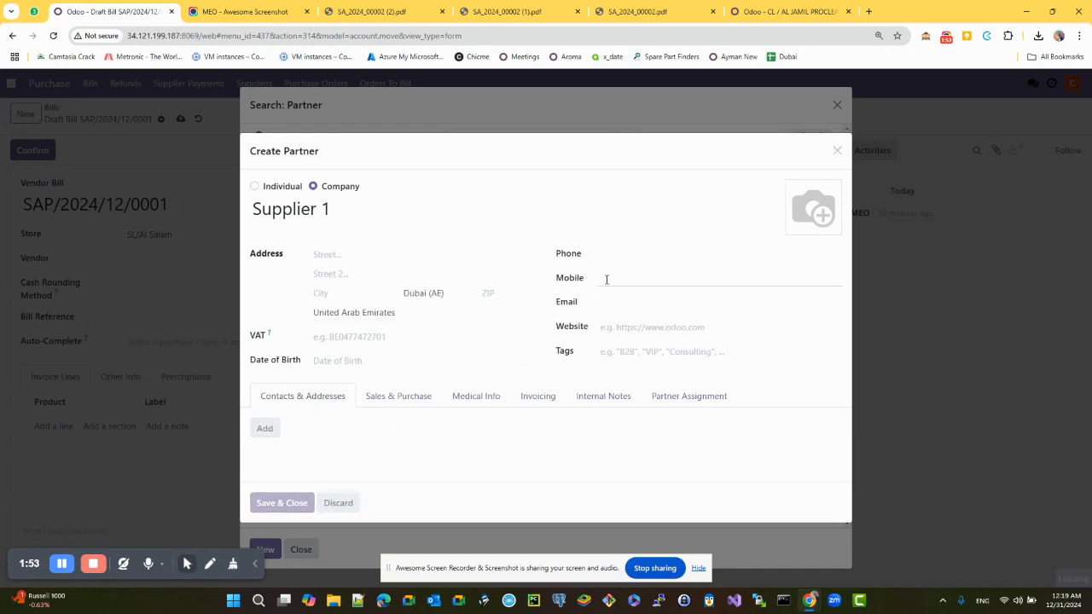
# - Add an invoice line to the bill and bring up its product suggestions
pyautogui.click(60, 425)
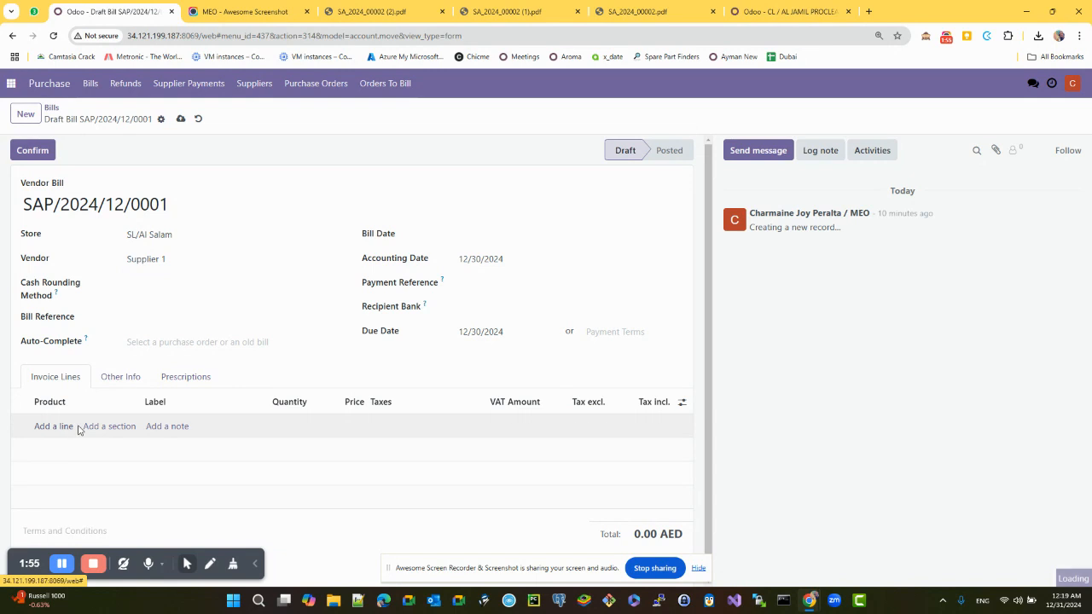
pyautogui.click(74, 426)
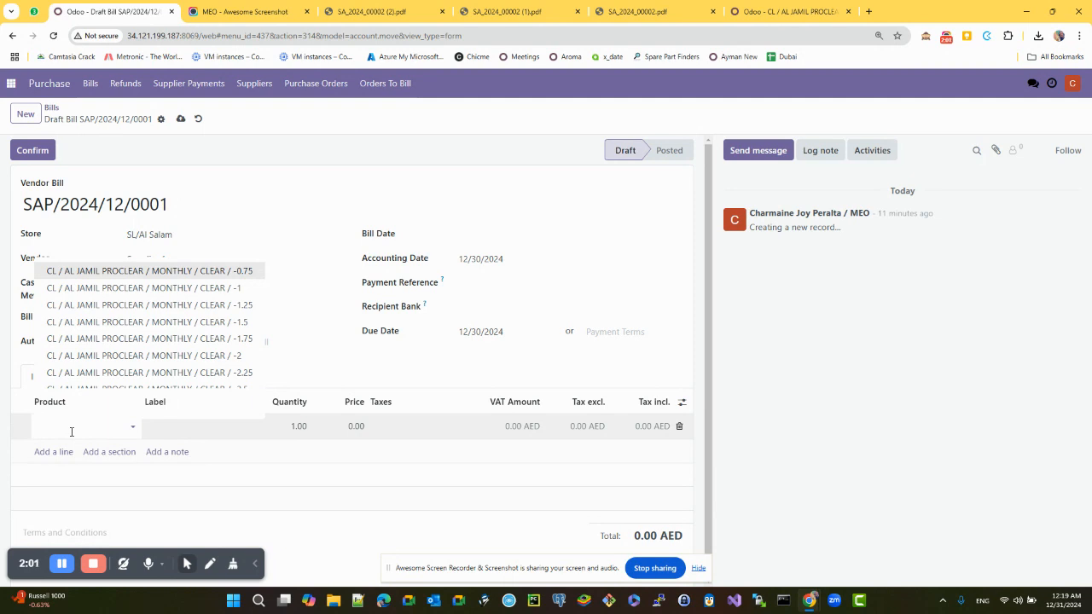
pyautogui.click(72, 429)
pyautogui.click(72, 429)
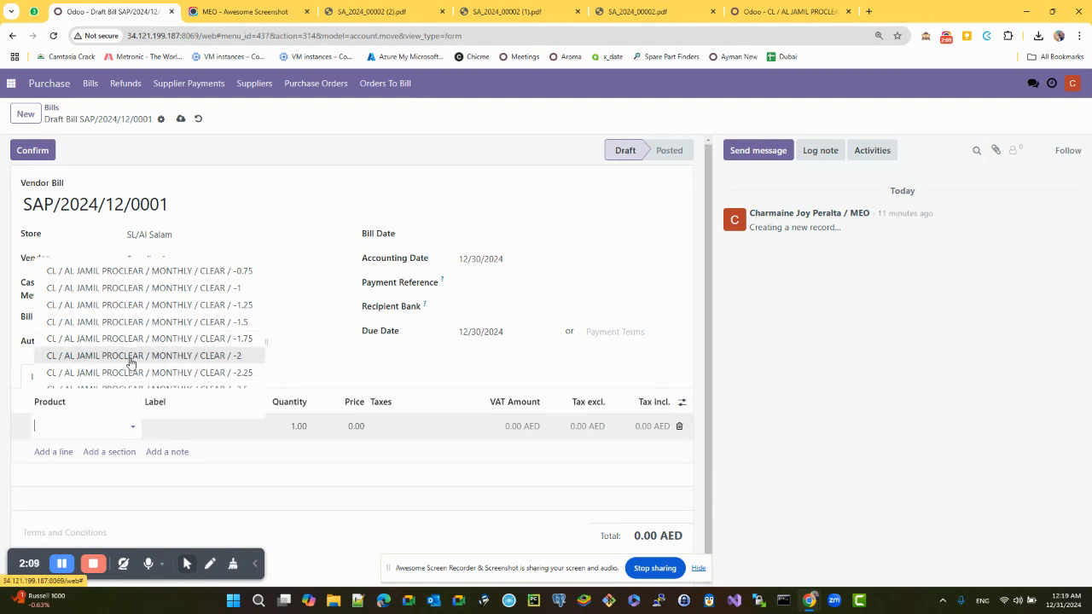
pyautogui.hotkey('ctrl', '-')
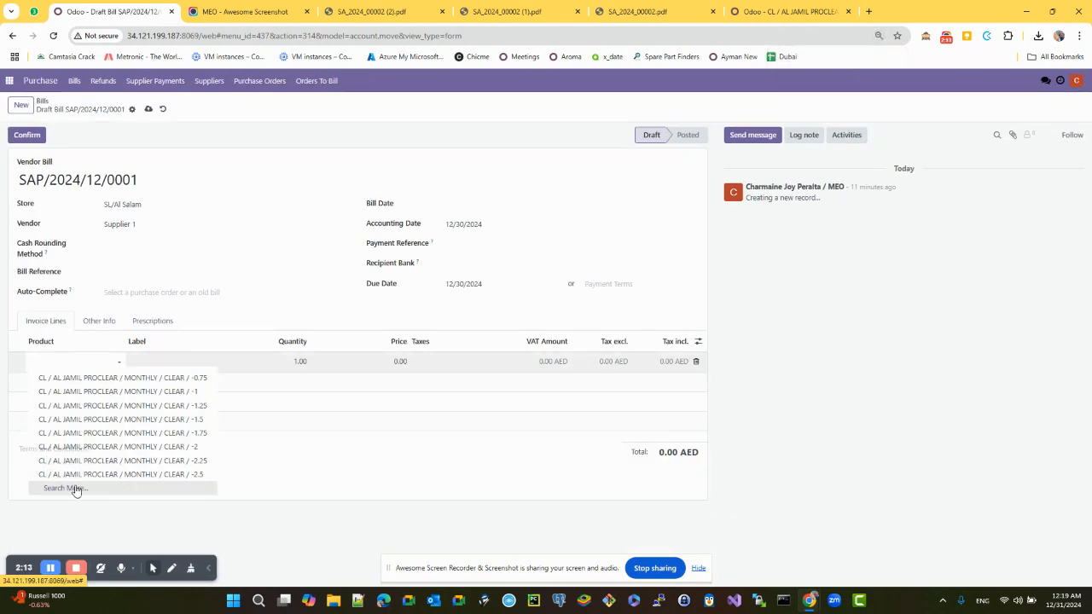
pyautogui.click(74, 359)
pyautogui.click(73, 359)
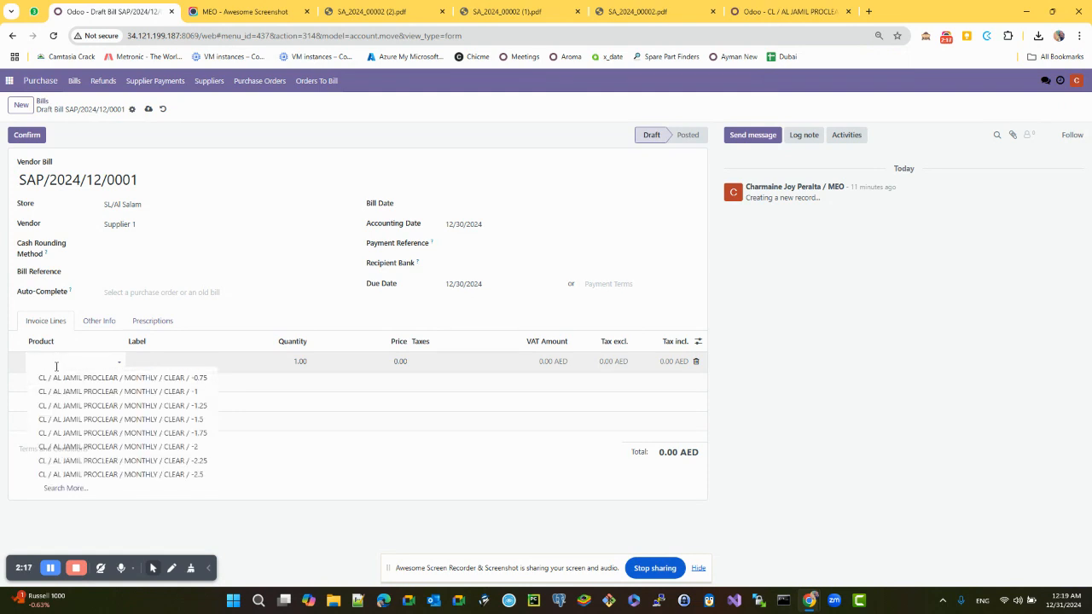
# - Open the full product search for the invoice line and look through the products
pyautogui.click(68, 488)
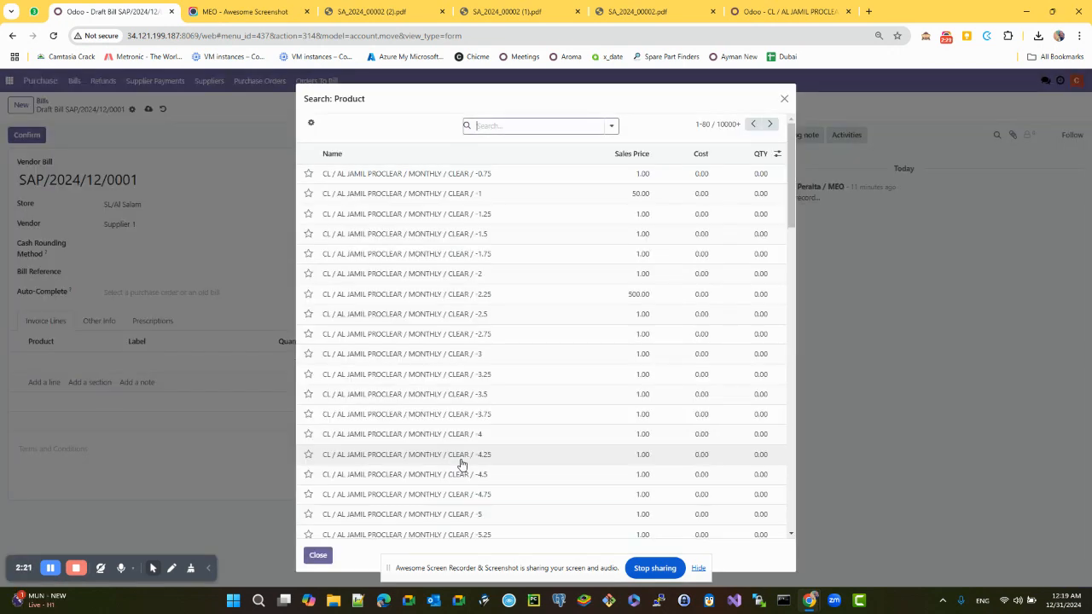
pyautogui.scroll(-3, 464, 426)
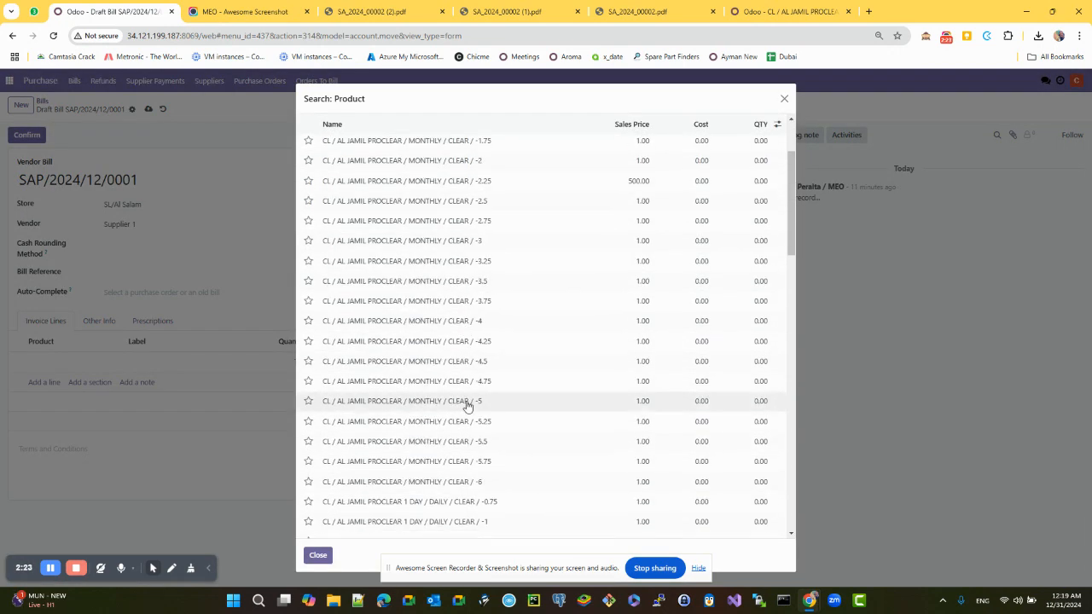
pyautogui.scroll(5, 465, 406)
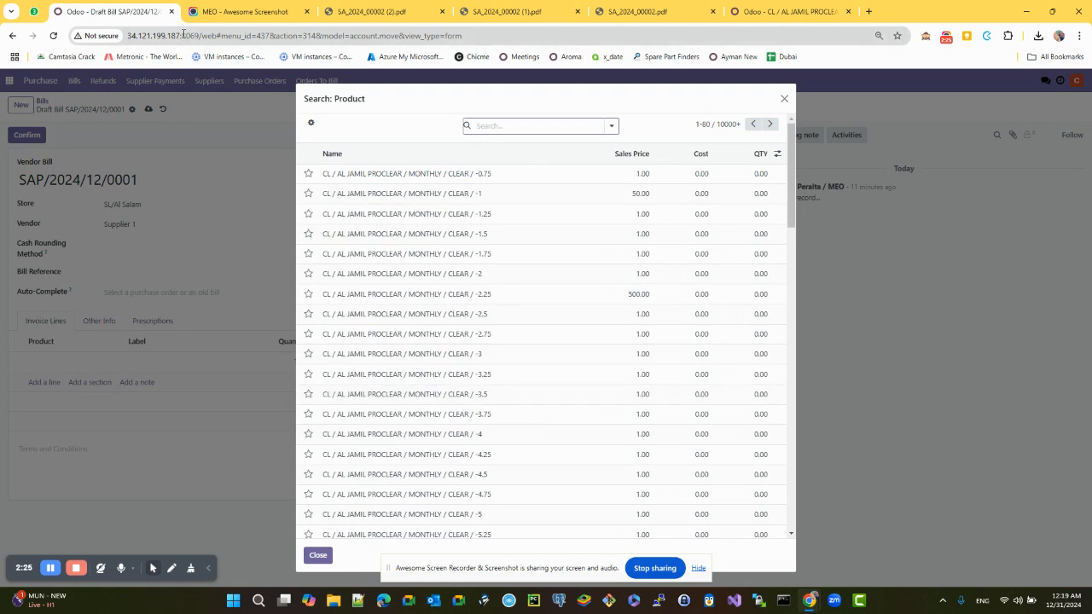
# - Duplicate the bill's browser tab, open the Inventory products in the copy and show them as a list
pyautogui.rightClick(161, 14)
pyautogui.click(199, 113)
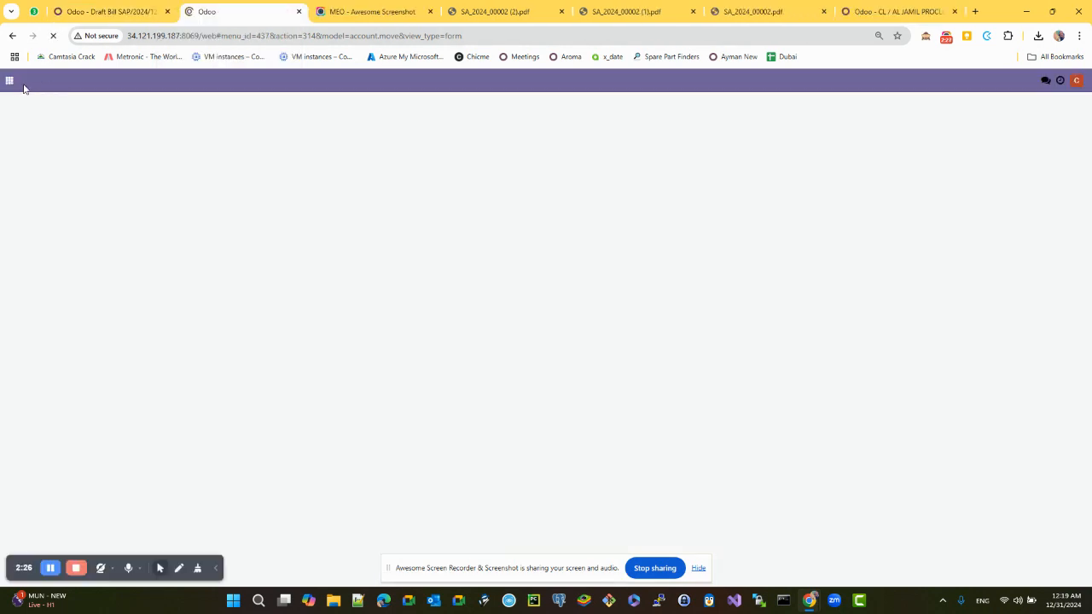
pyautogui.click(478, 150)
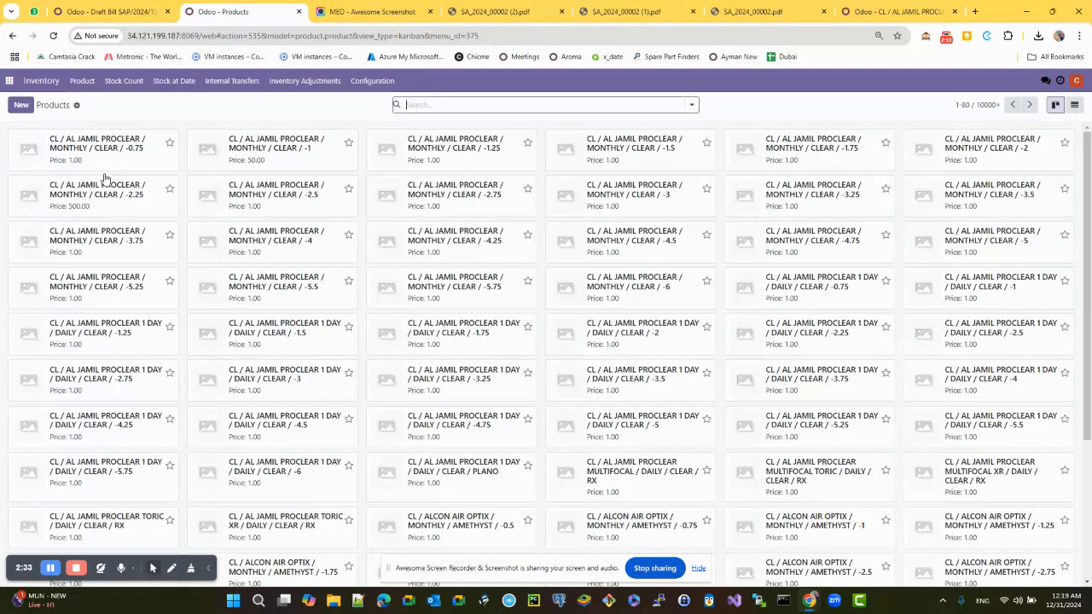
pyautogui.doubleClick(50, 103)
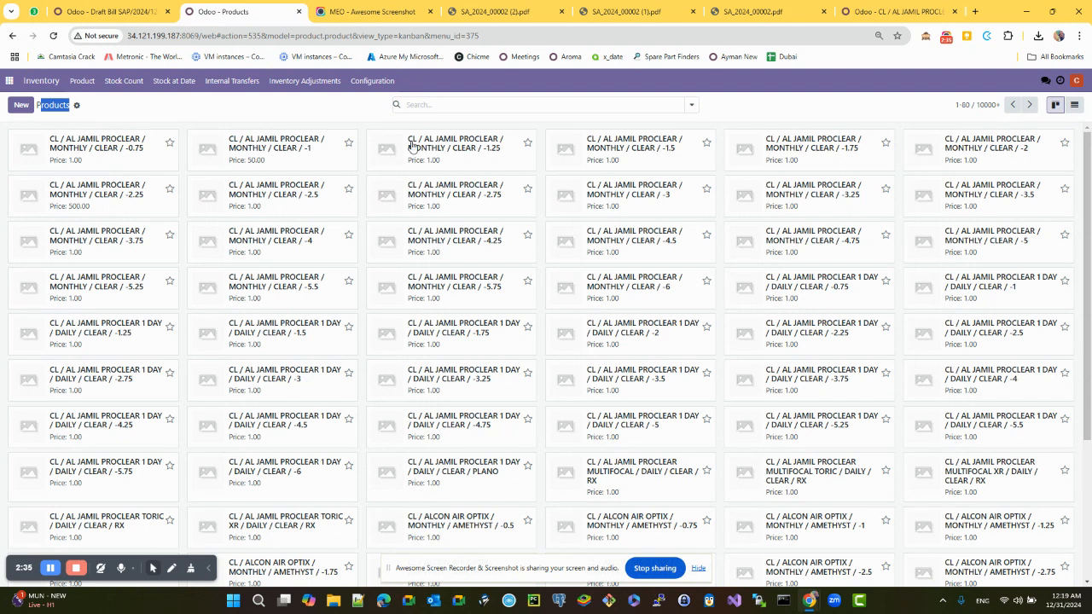
pyautogui.click(1068, 104)
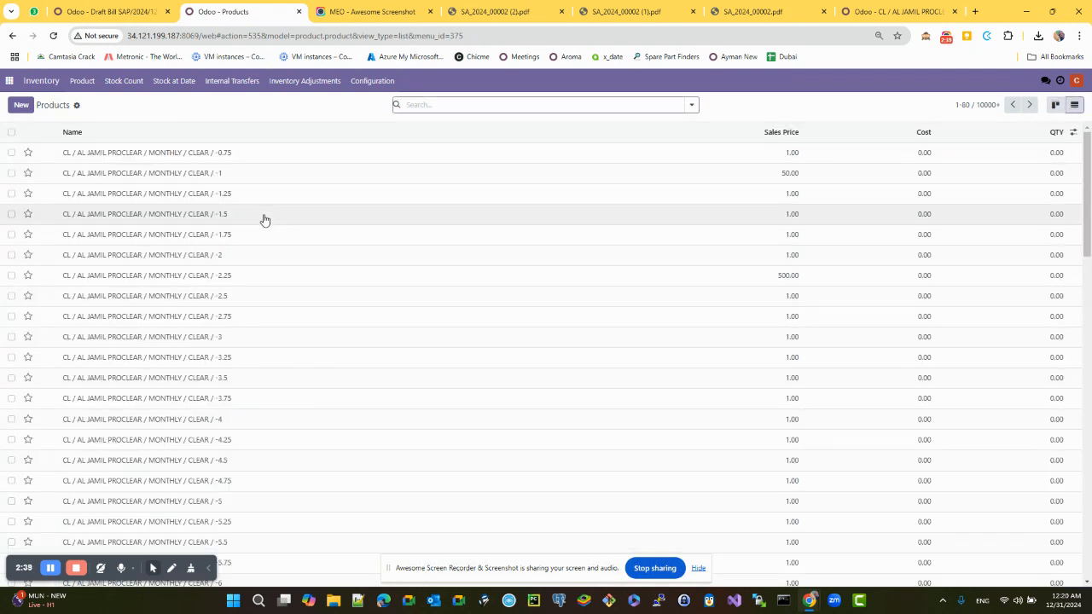
# - Group the Inventory product list by product category, replacing that grouping with Product Type
pyautogui.scroll(-5, 209, 248)
pyautogui.scroll(5, 205, 256)
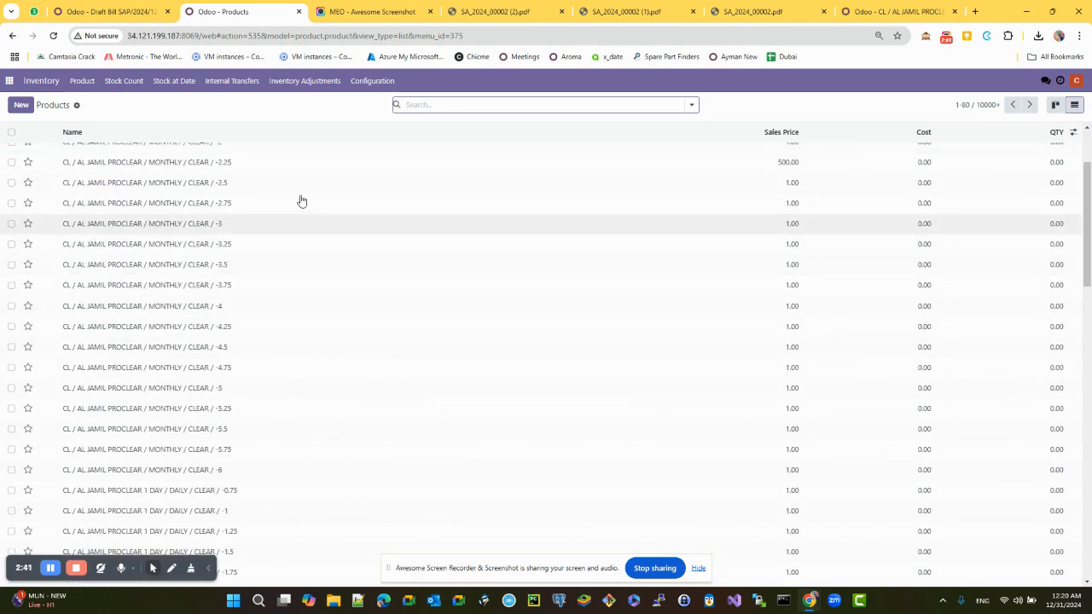
pyautogui.click(691, 104)
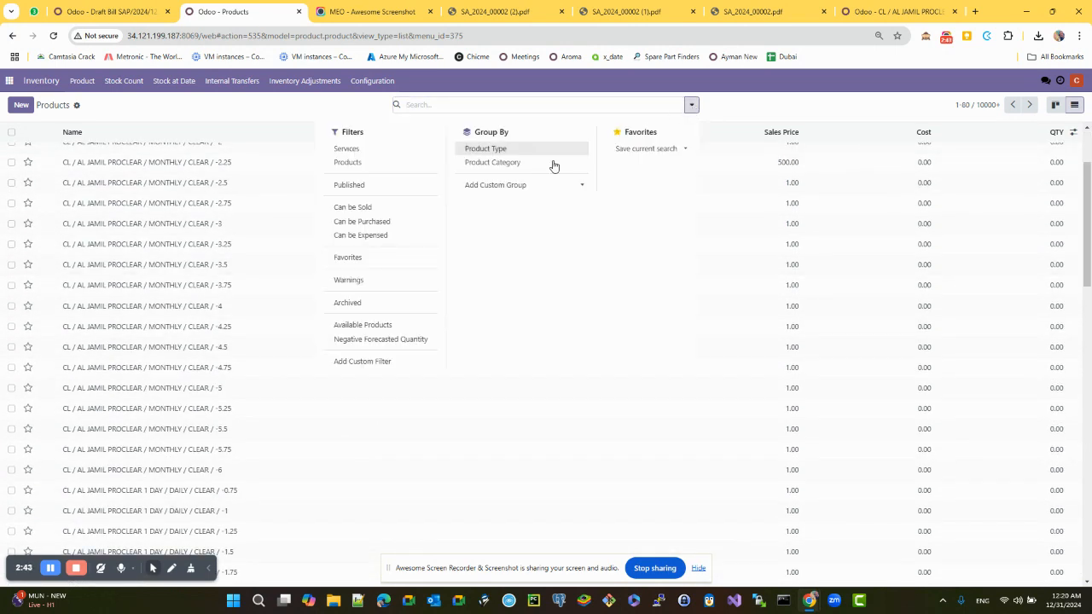
pyautogui.click(503, 162)
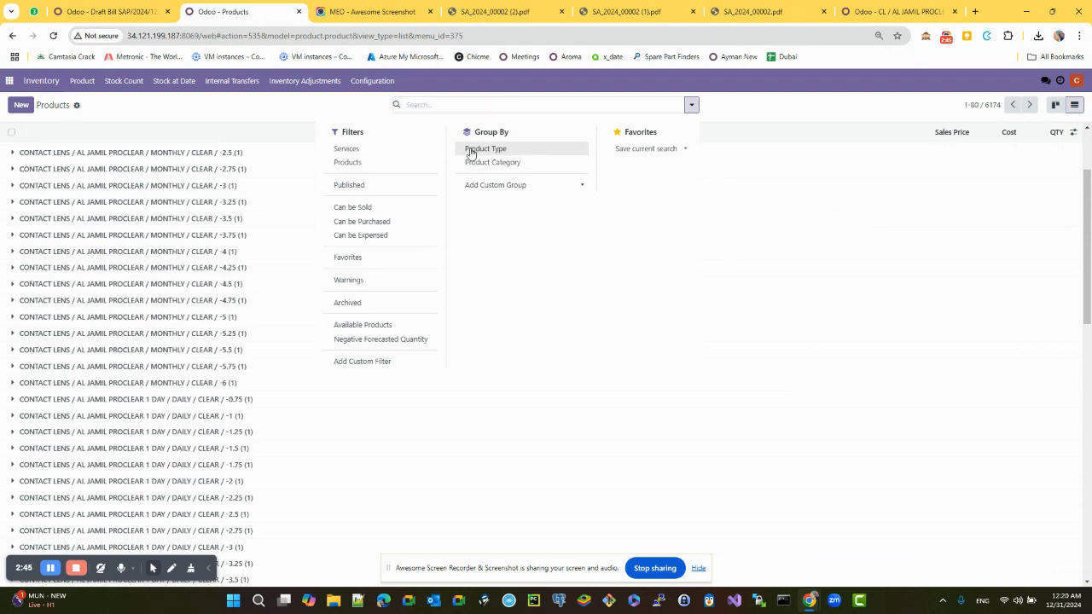
pyautogui.click(484, 150)
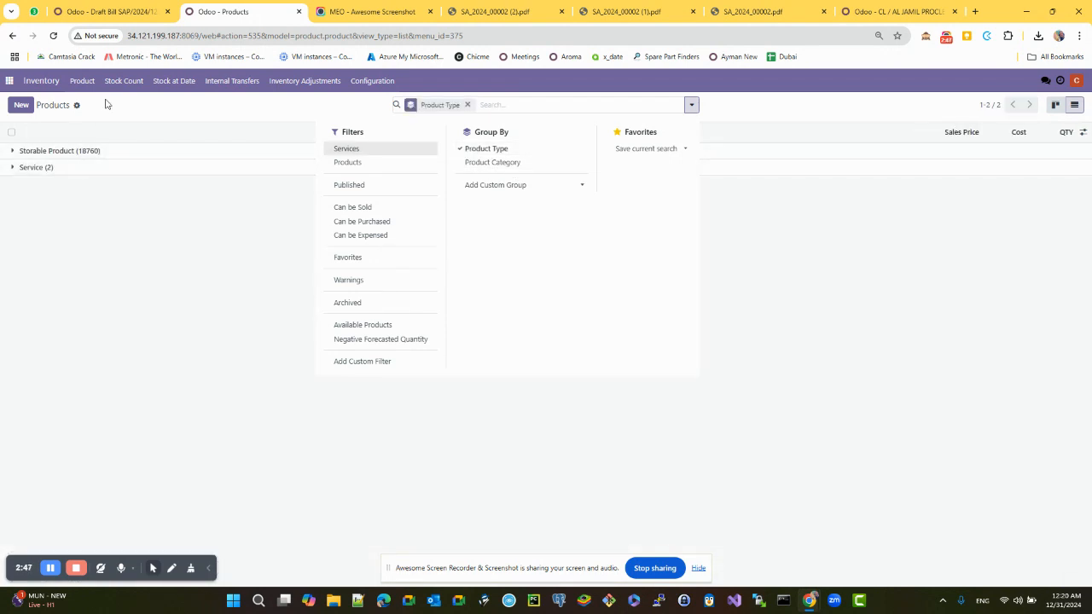
# - Expand the Storable Product group in the Inventory list and open the product CL / AL JAMIL PROCLEAR / MONTHLY / CLEAR / -1.75
pyautogui.click(98, 12)
pyautogui.click(230, 11)
pyautogui.click(107, 12)
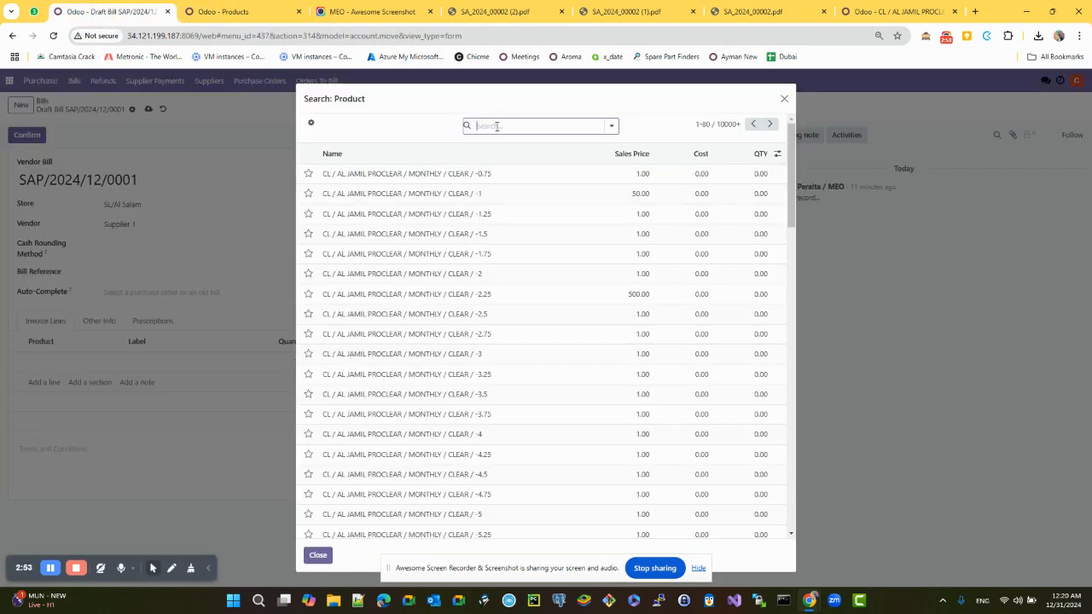
pyautogui.click(242, 10)
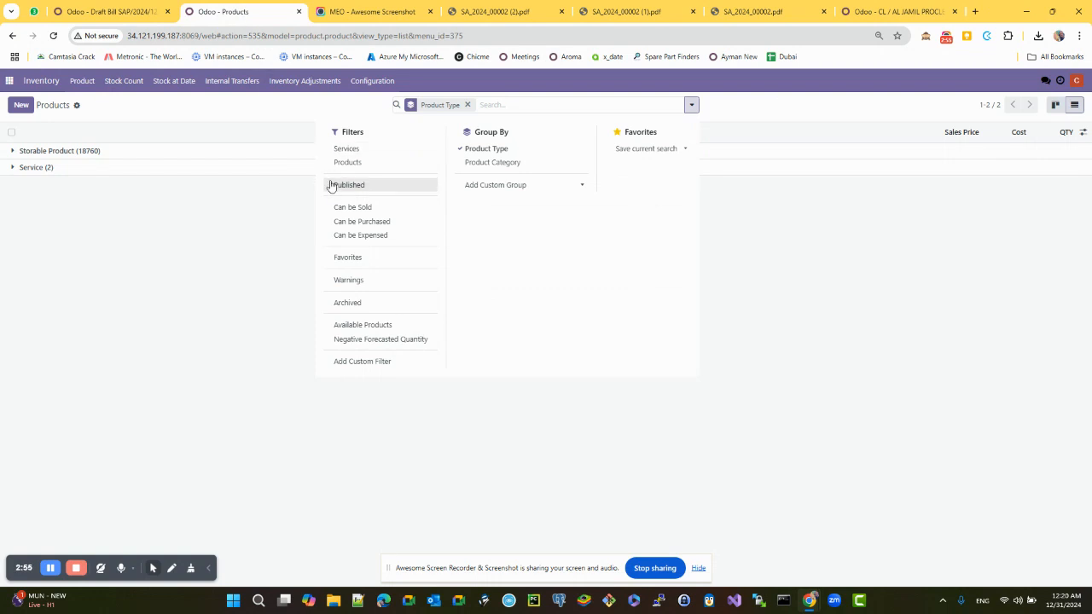
pyautogui.click(151, 179)
pyautogui.click(210, 253)
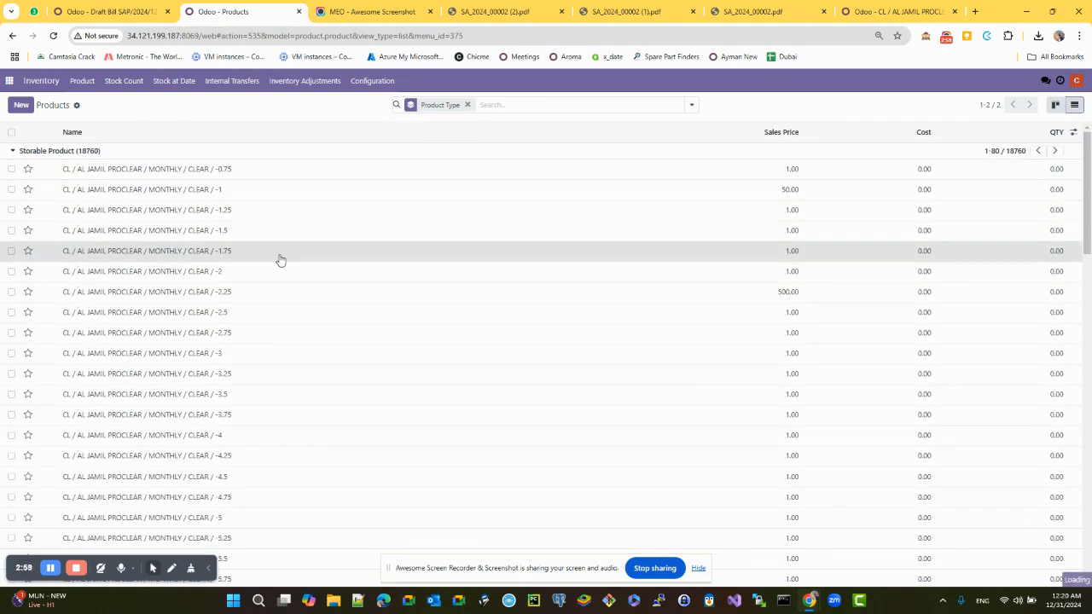
# - Copy the product's full name from its form and search for it in the bill's product search
pyautogui.click(390, 188)
pyautogui.hotkey('ctrl', 'a')
pyautogui.hotkey('ctrl', 'c')
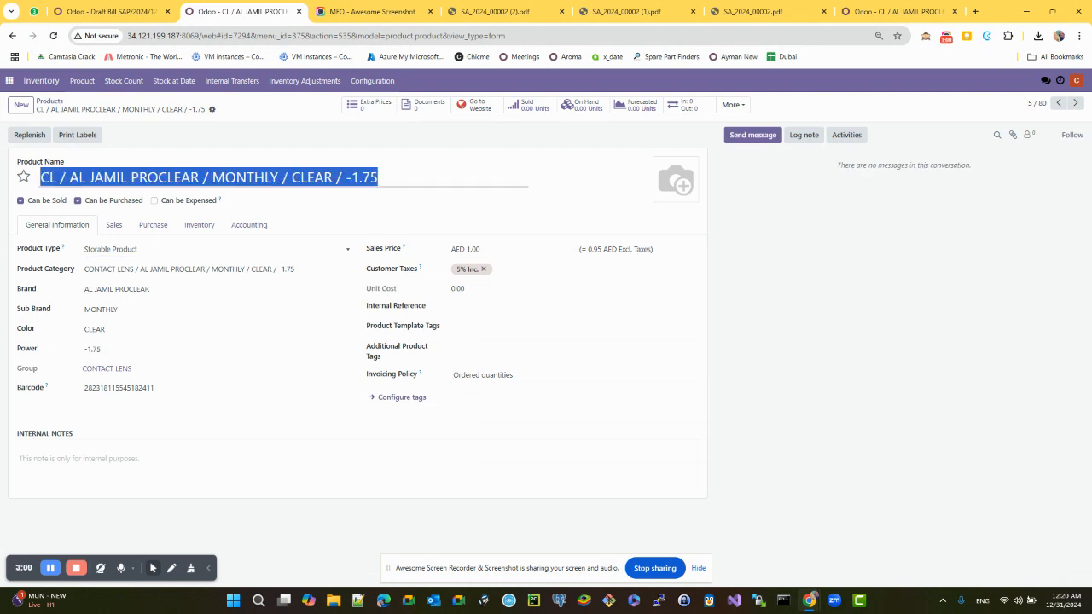
pyautogui.click(30, 8)
pyautogui.hotkey('ctrl', 'v')
pyautogui.press('Return')
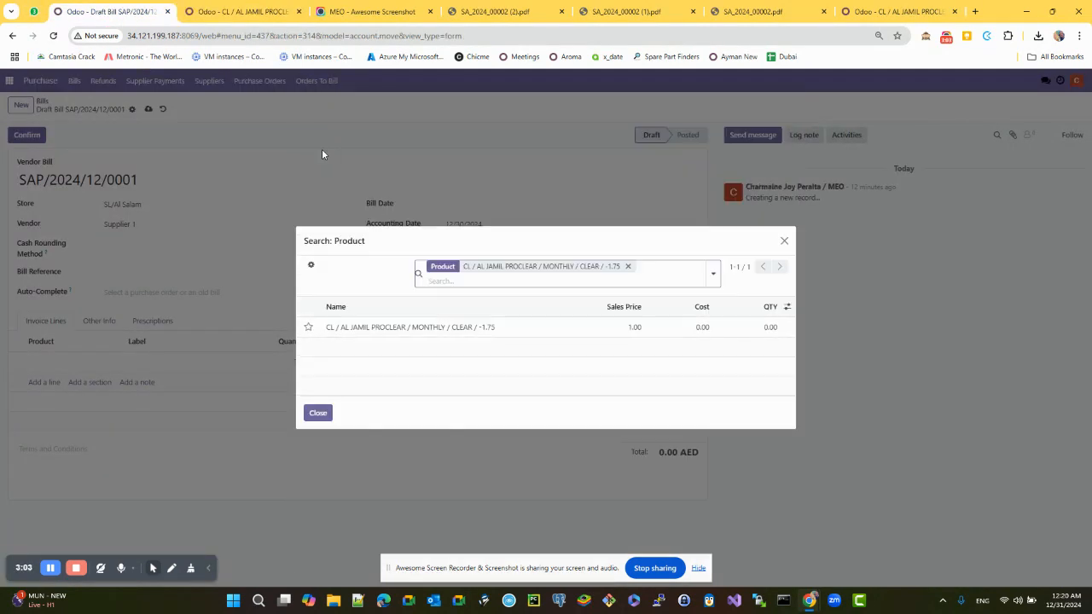
# - Clear the name search, copy the product's barcode from its form and search the bill's product list by that barcode
pyautogui.click(628, 266)
pyautogui.click(281, 11)
pyautogui.moveTo(155, 389); pyautogui.dragTo(84, 388)
pyautogui.hotkey('ctrl', 'c')
pyautogui.click(102, 11)
pyautogui.hotkey('ctrl', 'v')
pyautogui.press('Return')
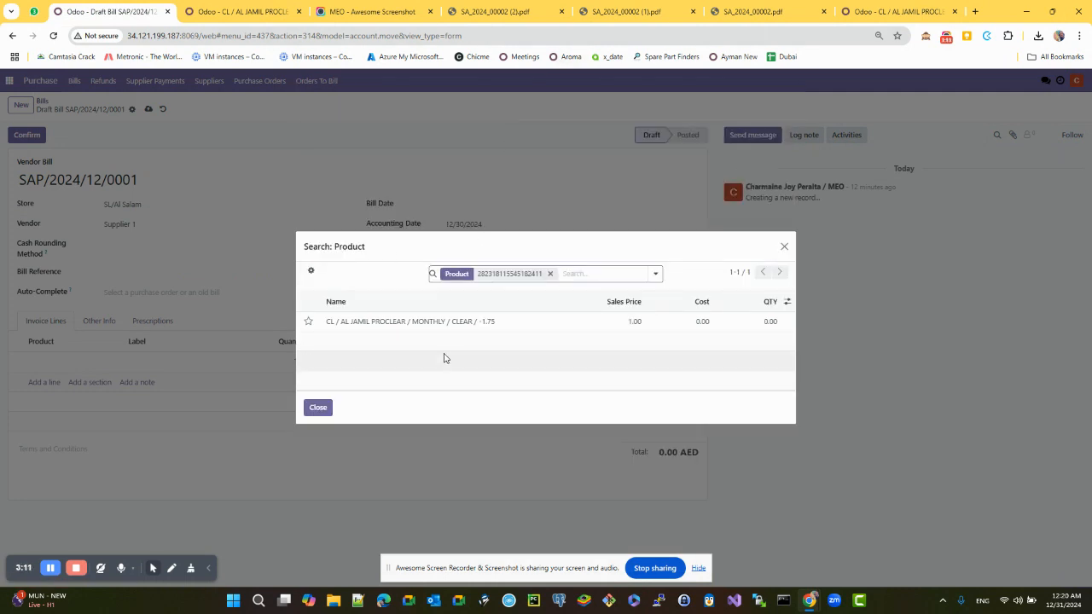
# - Repeat the barcode search and select the CL / AL JAMIL PROCLEAR / MONTHLY / CLEAR / -1.75 product for the invoice line
pyautogui.click(550, 273)
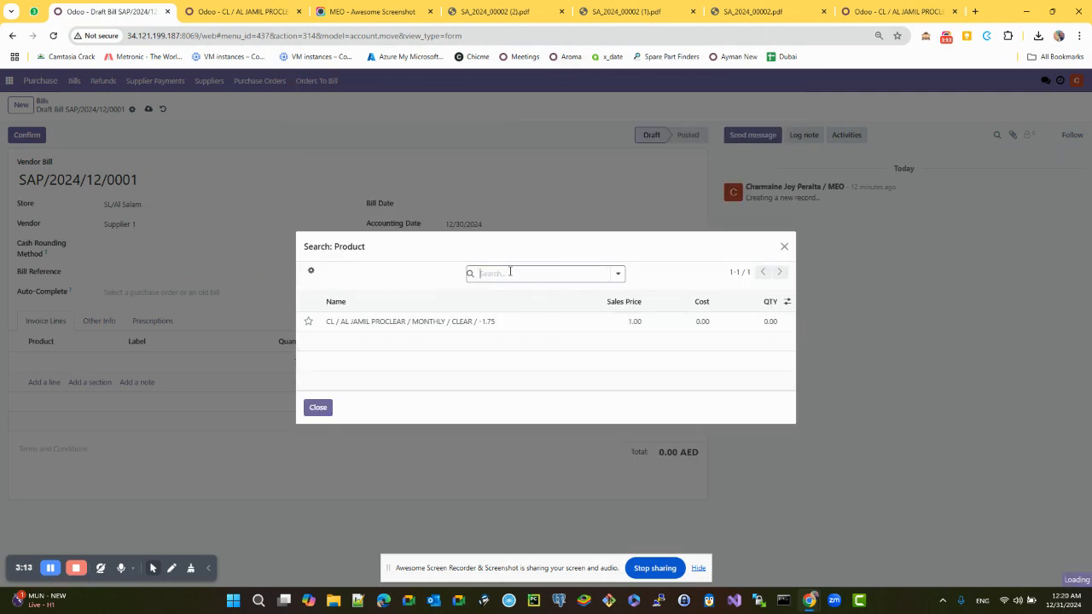
pyautogui.hotkey('ctrl', 'v')
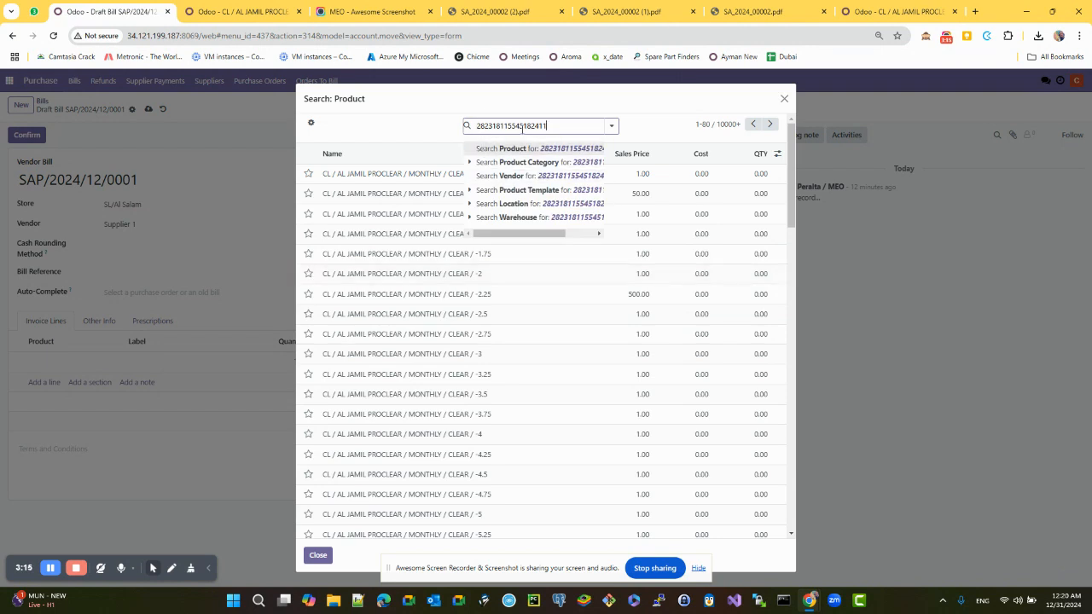
pyautogui.press('Return')
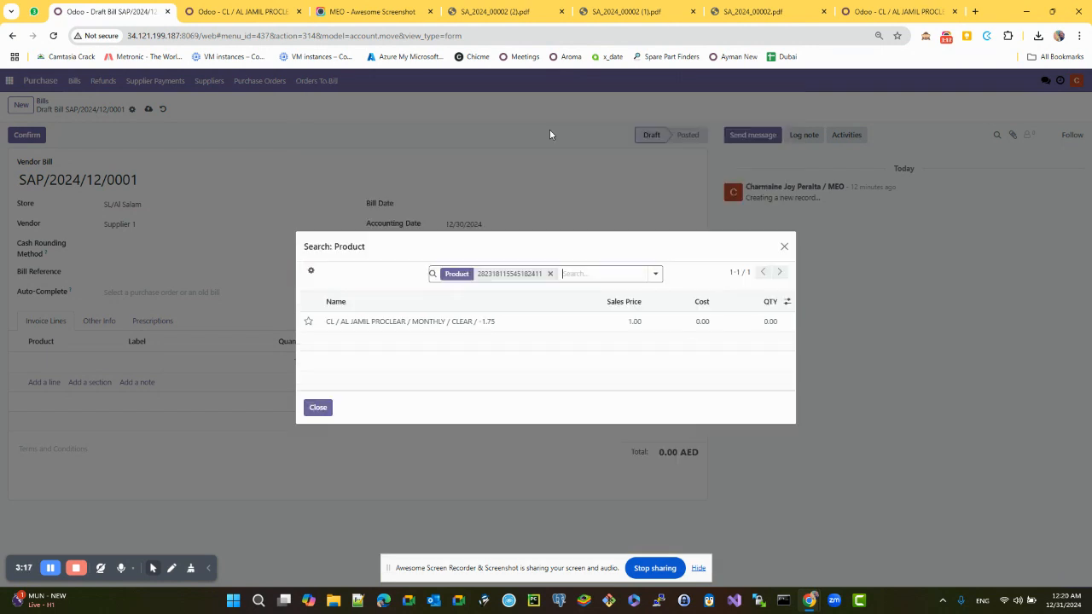
pyautogui.click(378, 329)
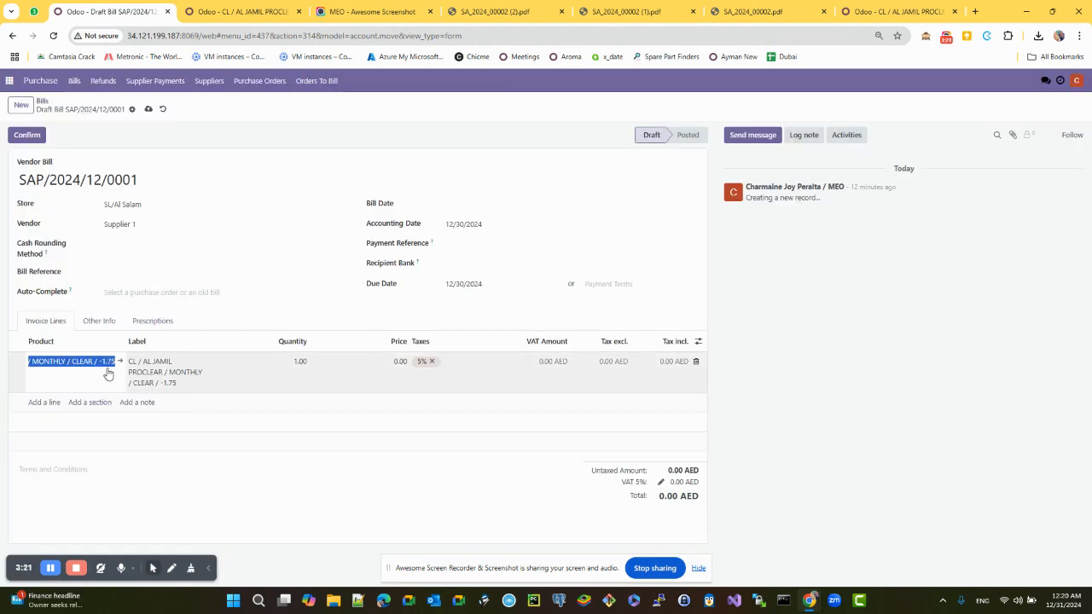
# - Set the invoice line's quantity to 10 and its price to 8, keeping the label as filled in
pyautogui.click(151, 363)
pyautogui.moveTo(137, 363); pyautogui.dragTo(178, 401)
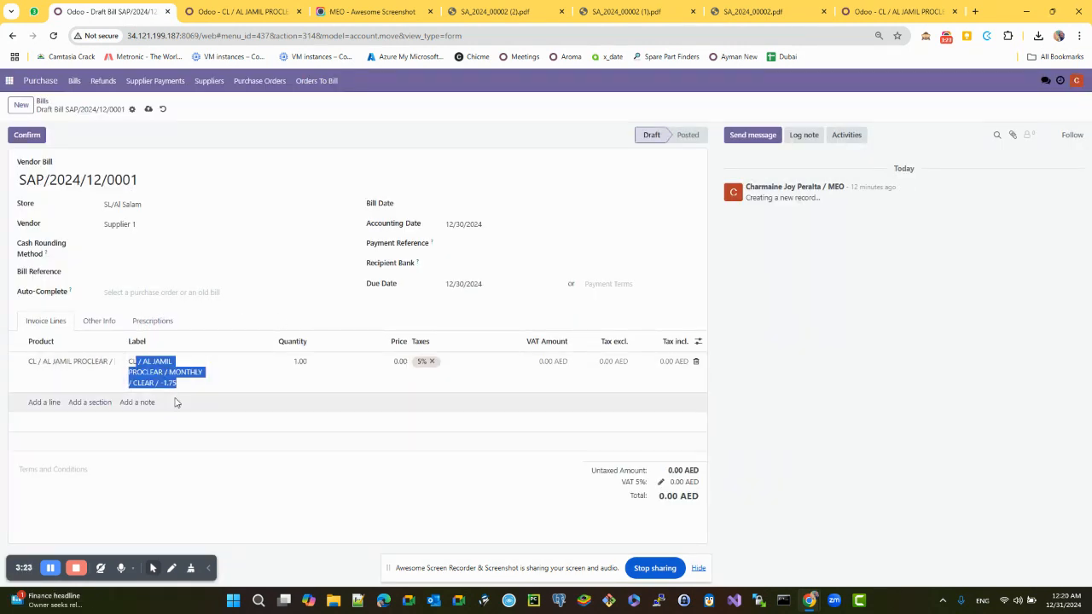
pyautogui.click(296, 362)
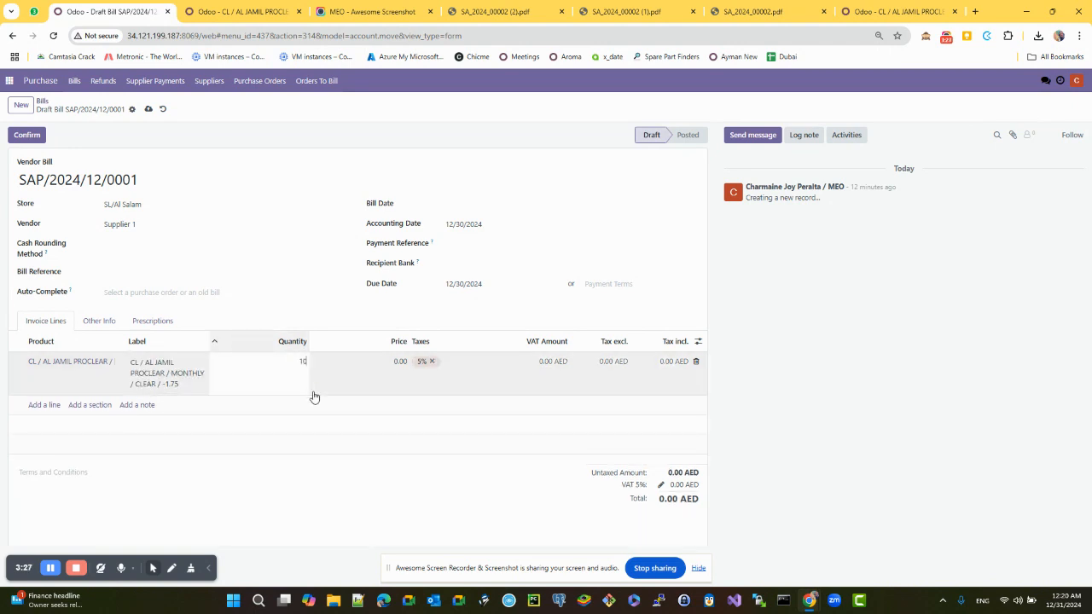
pyautogui.press('Tab')
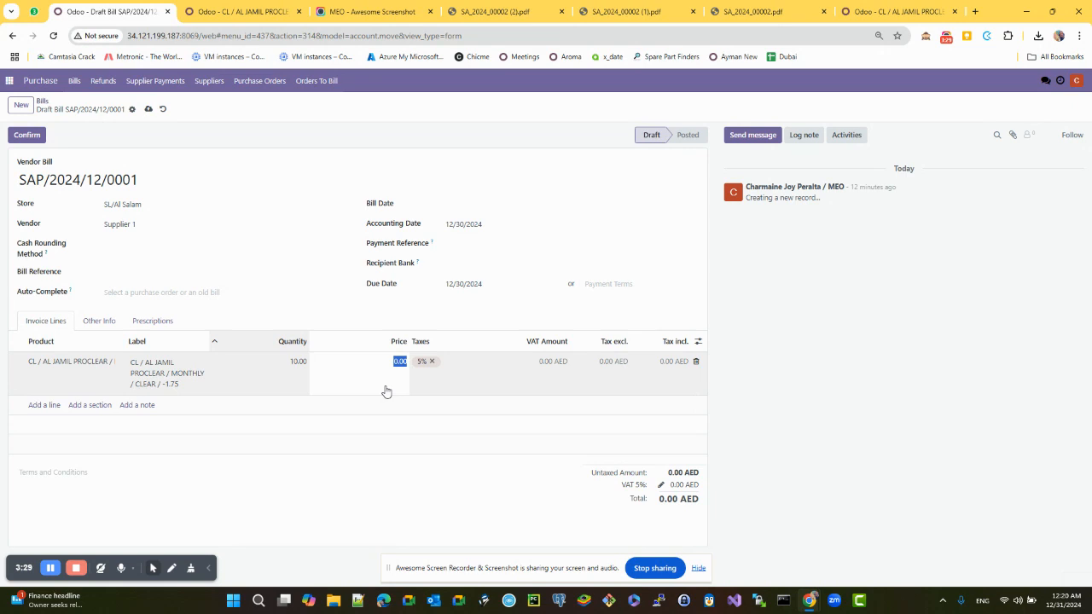
pyautogui.click(416, 448)
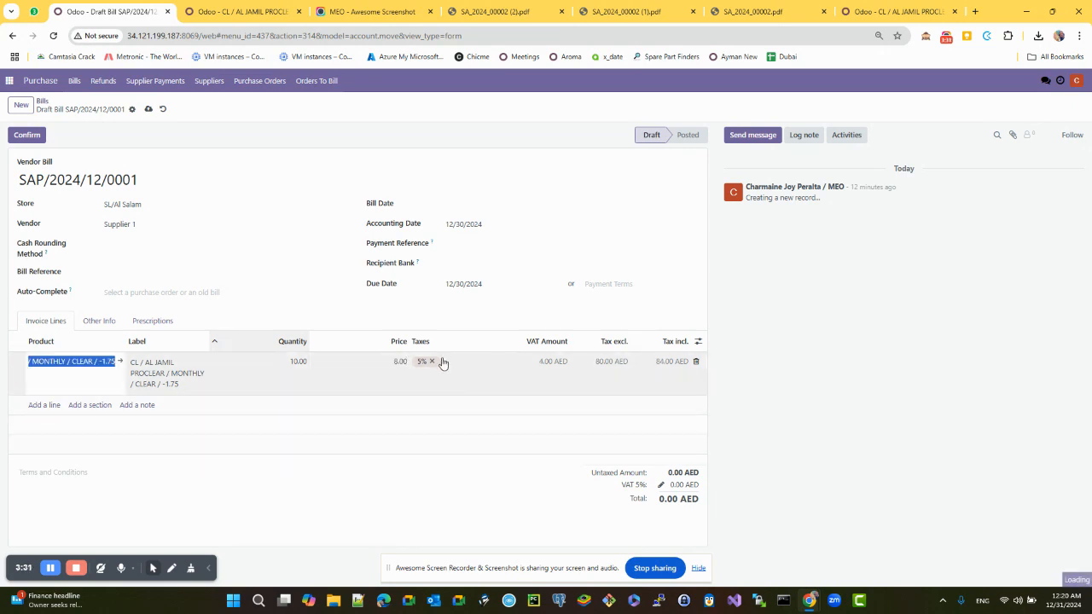
# - Examine the invoice line's quantity, price, VAT amount, and its tax-excluded and tax-included amounts
pyautogui.scroll(4, 430, 409)
pyautogui.scroll(-3, 445, 442)
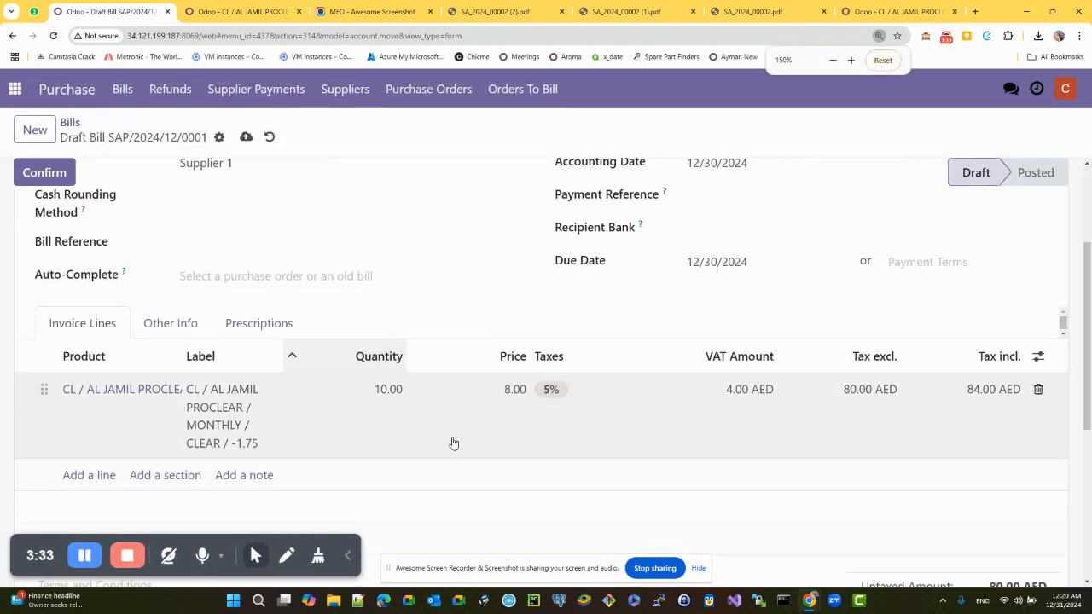
pyautogui.scroll(-2, 510, 431)
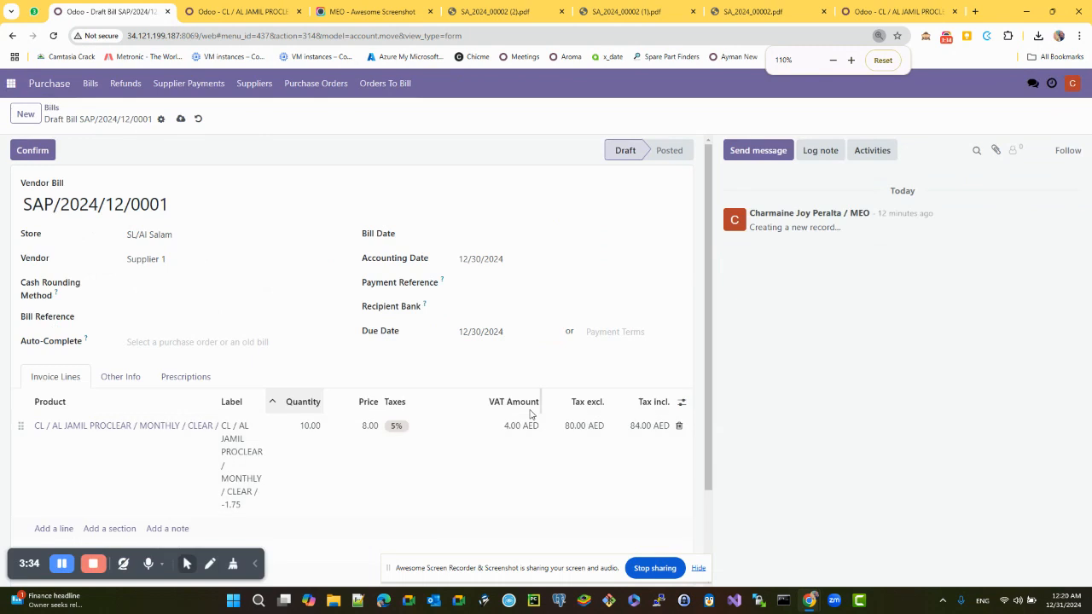
pyautogui.click(372, 431)
pyautogui.click(305, 426)
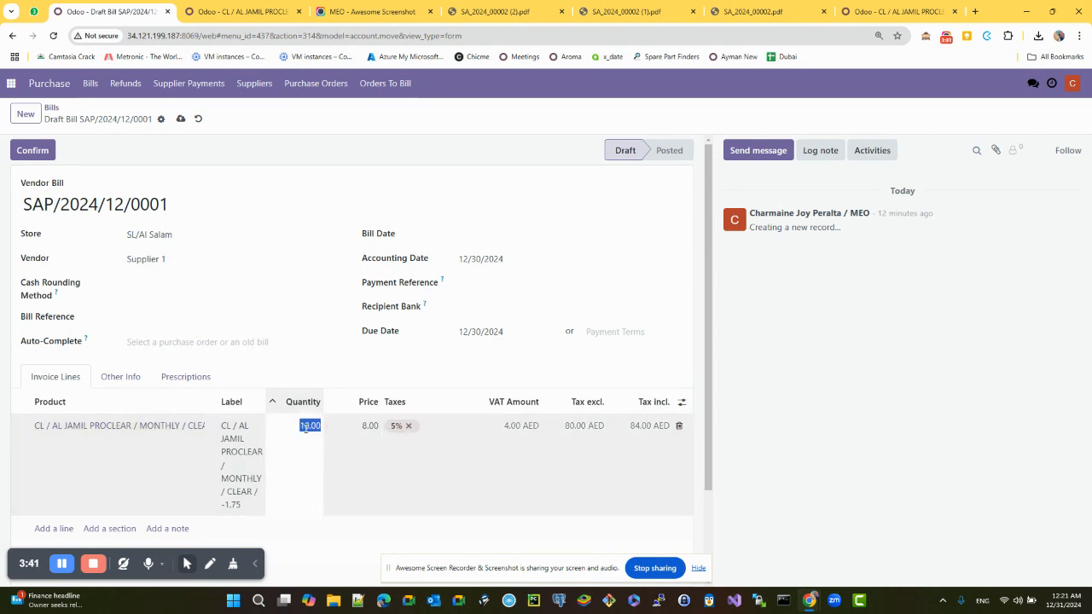
pyautogui.click(570, 426)
pyautogui.click(564, 428)
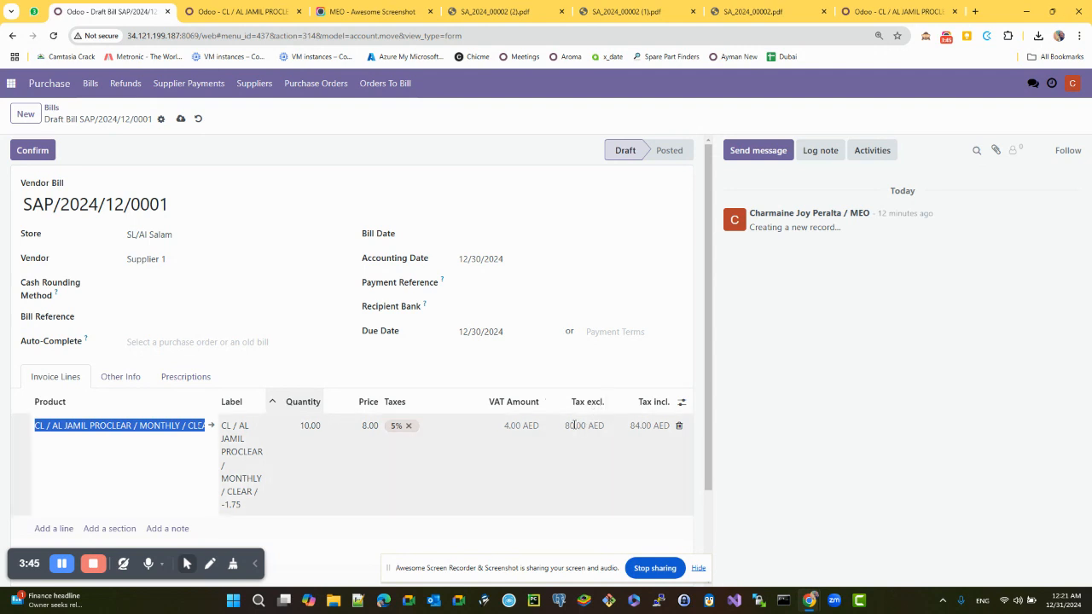
pyautogui.doubleClick(517, 429)
pyautogui.doubleClick(636, 429)
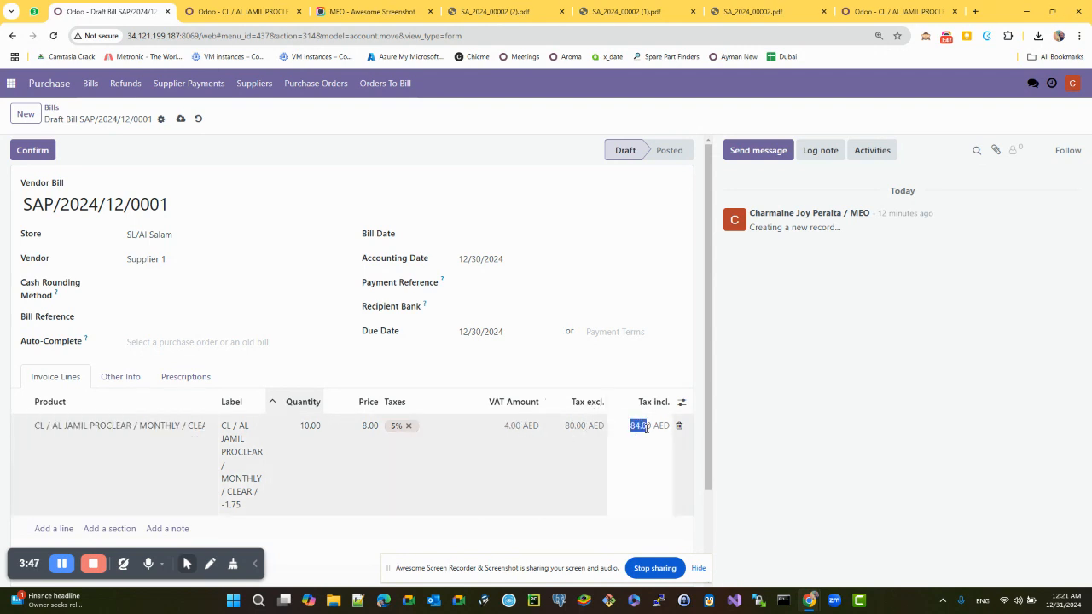
# - Replace the invoice line's tax with 5% Inc. and review the recalculated VAT and tax-excluded amounts
pyautogui.click(408, 426)
pyautogui.write('inc')
pyautogui.click(401, 444)
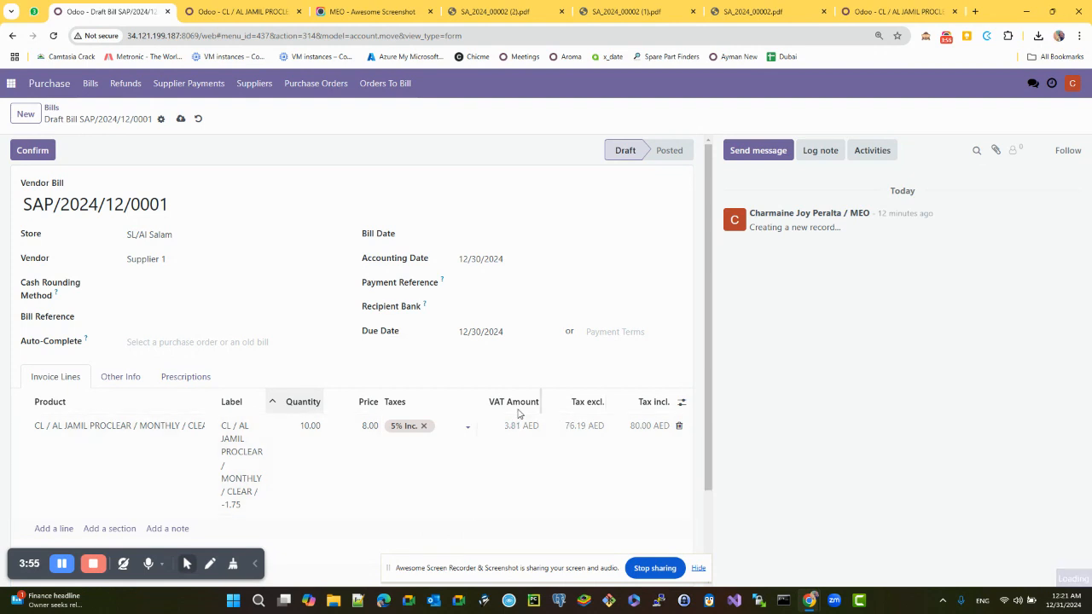
pyautogui.click(508, 426)
pyautogui.moveTo(507, 425); pyautogui.dragTo(585, 430)
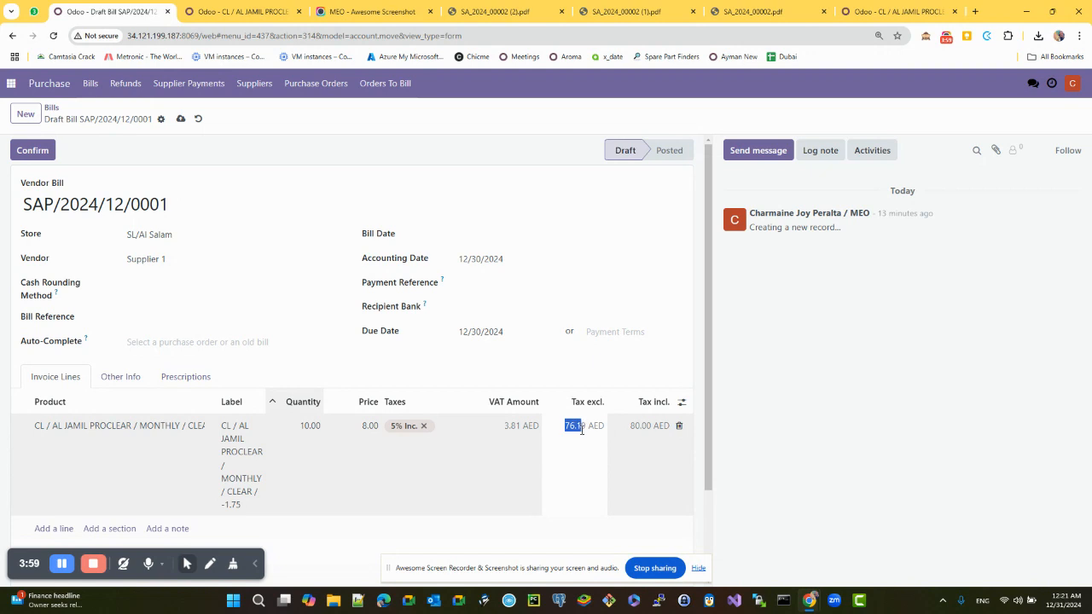
pyautogui.scroll(-1, 588, 447)
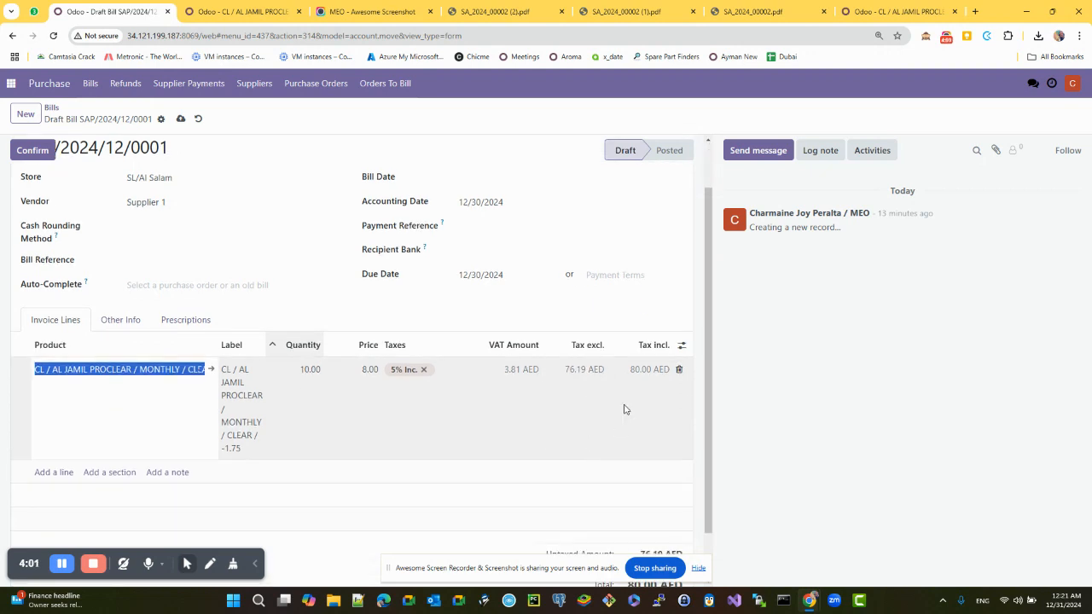
# - Switch the invoice line's tax from the inclusive rate back to 5%
pyautogui.click(423, 369)
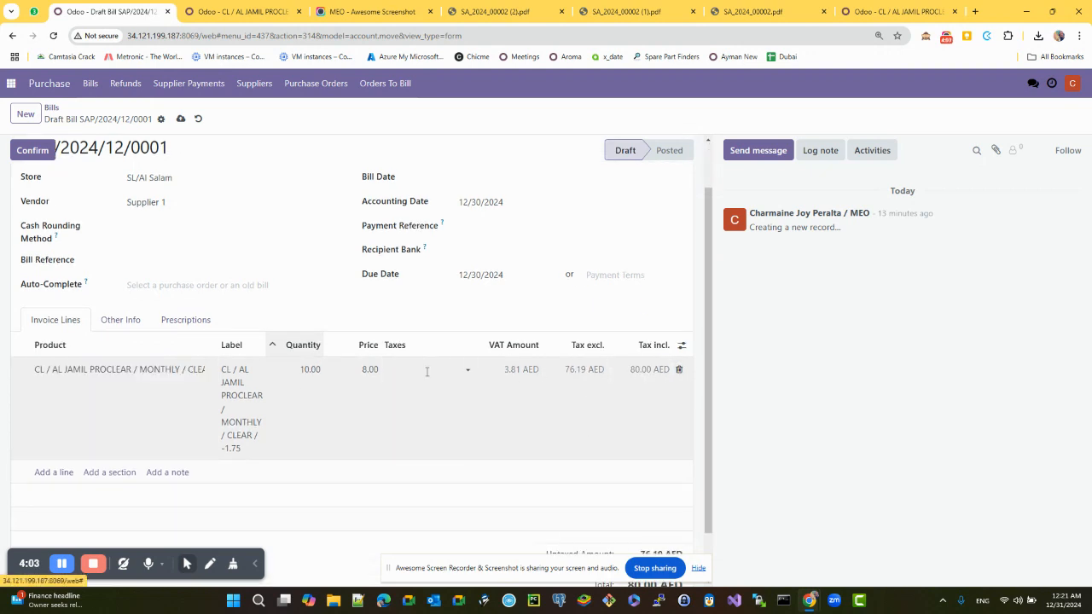
pyautogui.click(426, 370)
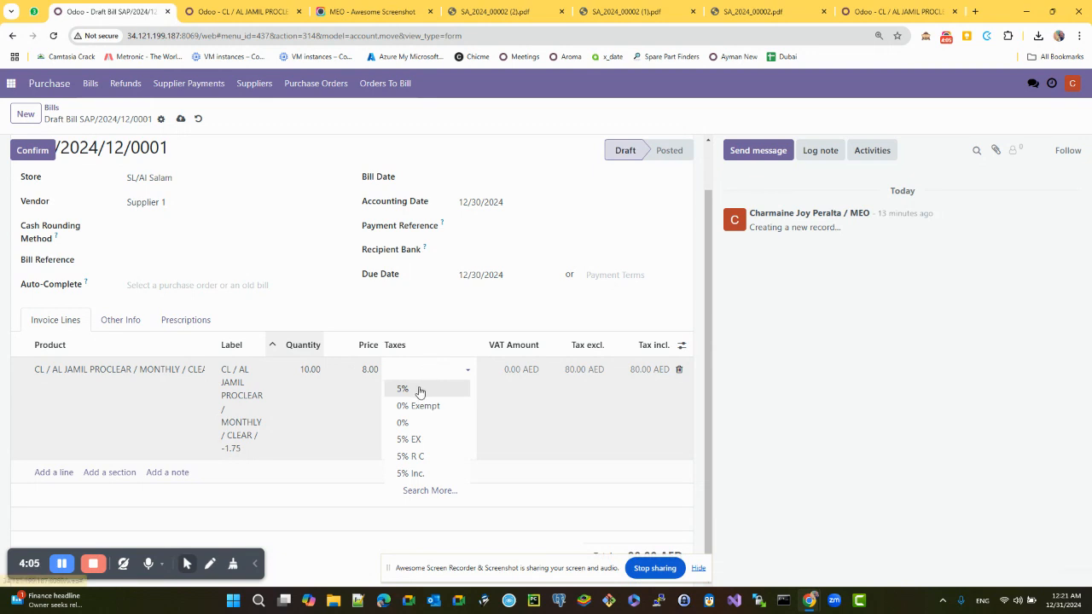
pyautogui.click(417, 389)
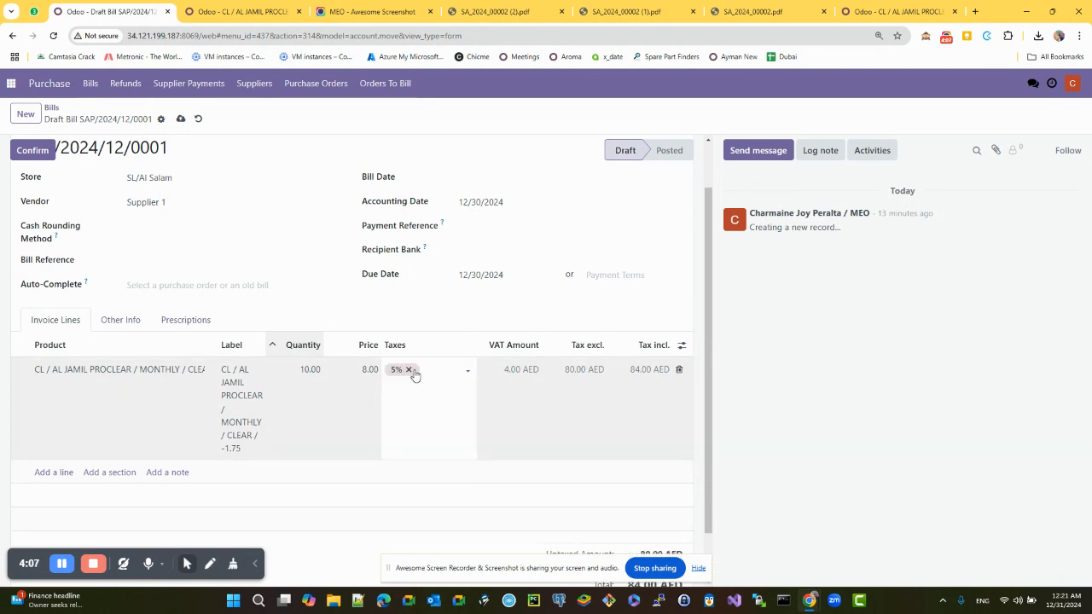
# - Change the invoice line's tax to 5% Inc. once more to compare the amounts
pyautogui.click(409, 369)
pyautogui.click(411, 369)
pyautogui.write('inc')
pyautogui.click(408, 385)
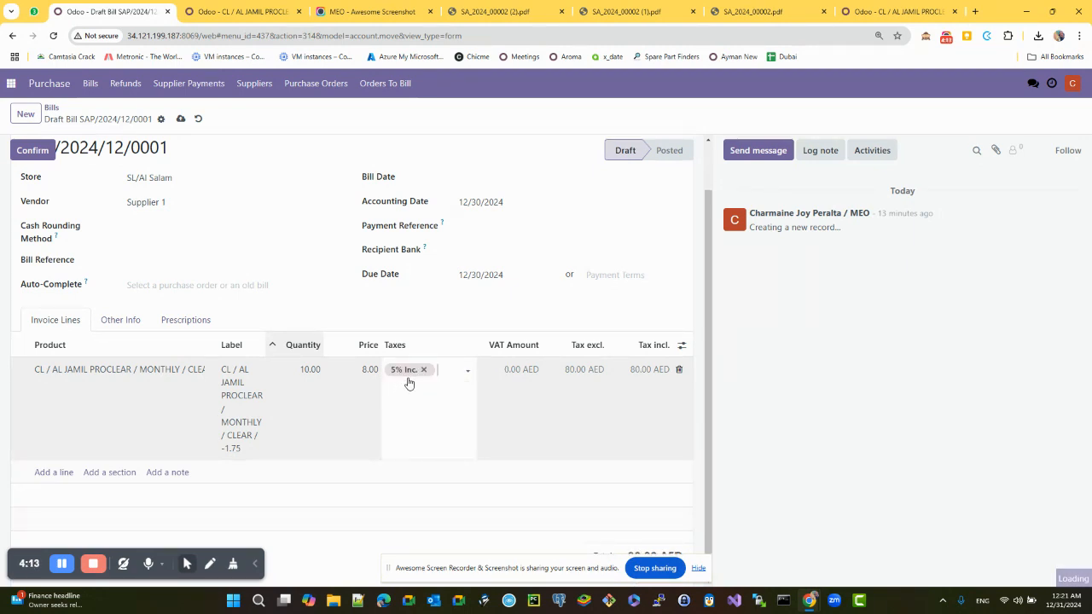
# - Remove the 5% Inc. tax from the invoice line and apply the 5% tax instead
pyautogui.click(423, 369)
pyautogui.click(420, 370)
pyautogui.click(421, 390)
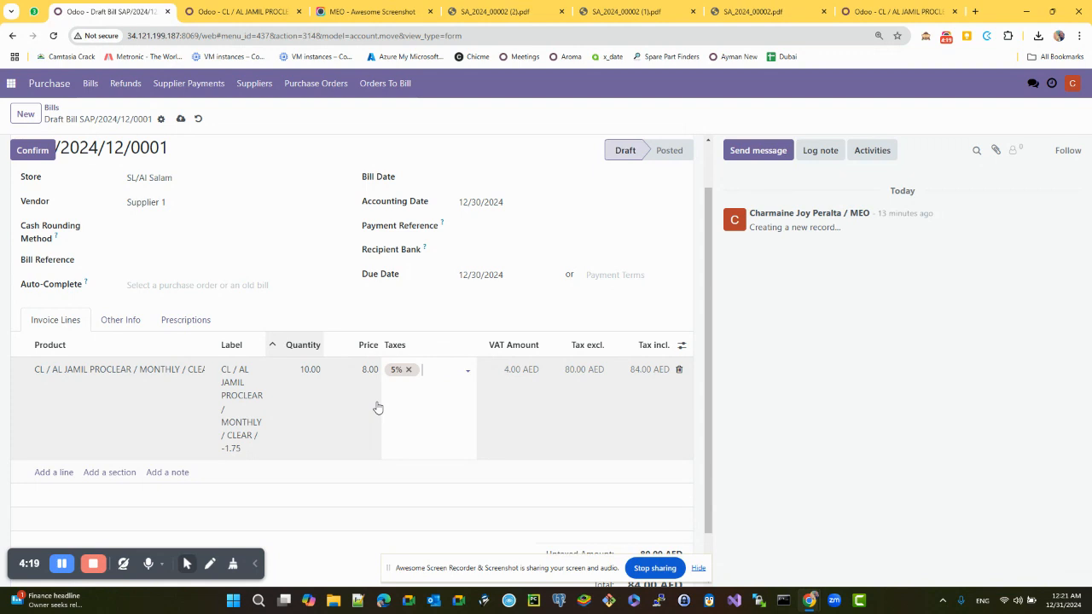
# - Add an empty second invoice line, delete it again and save the draft vendor bill
pyautogui.scroll(-1, 378, 407)
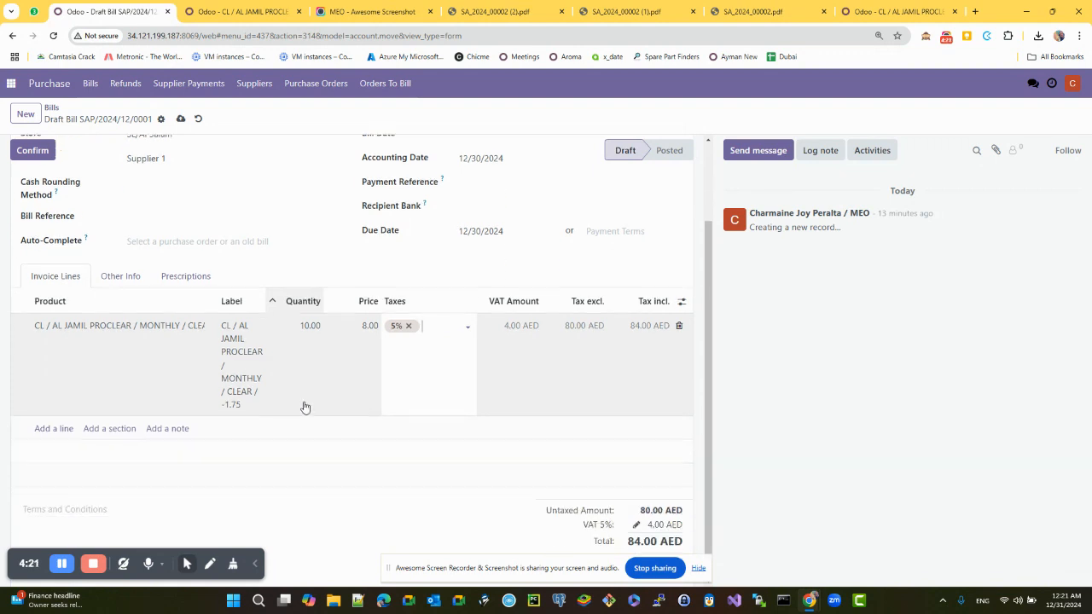
pyautogui.click(47, 417)
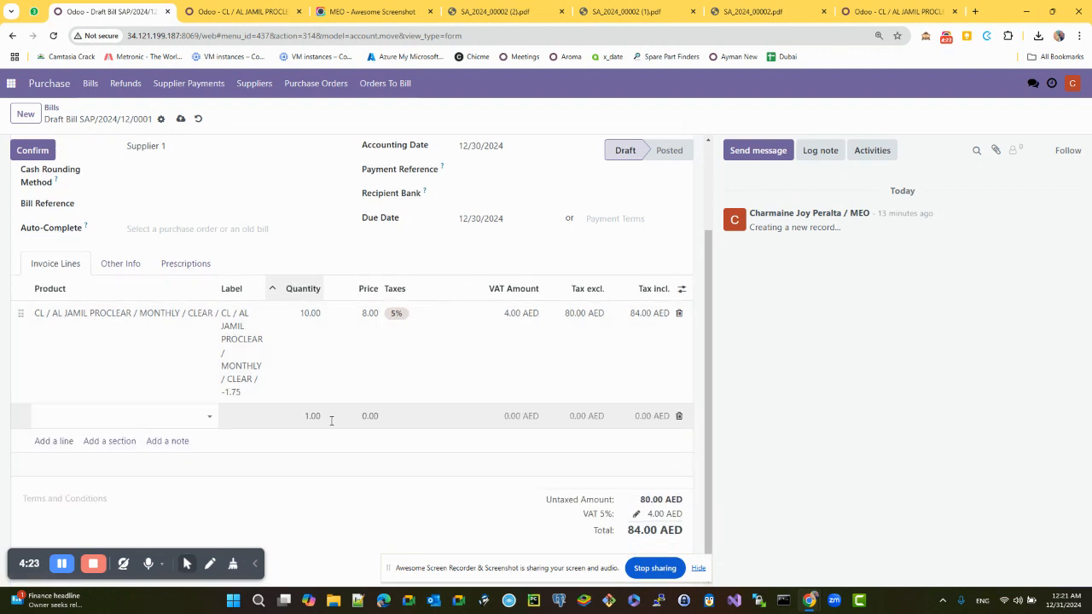
pyautogui.click(678, 415)
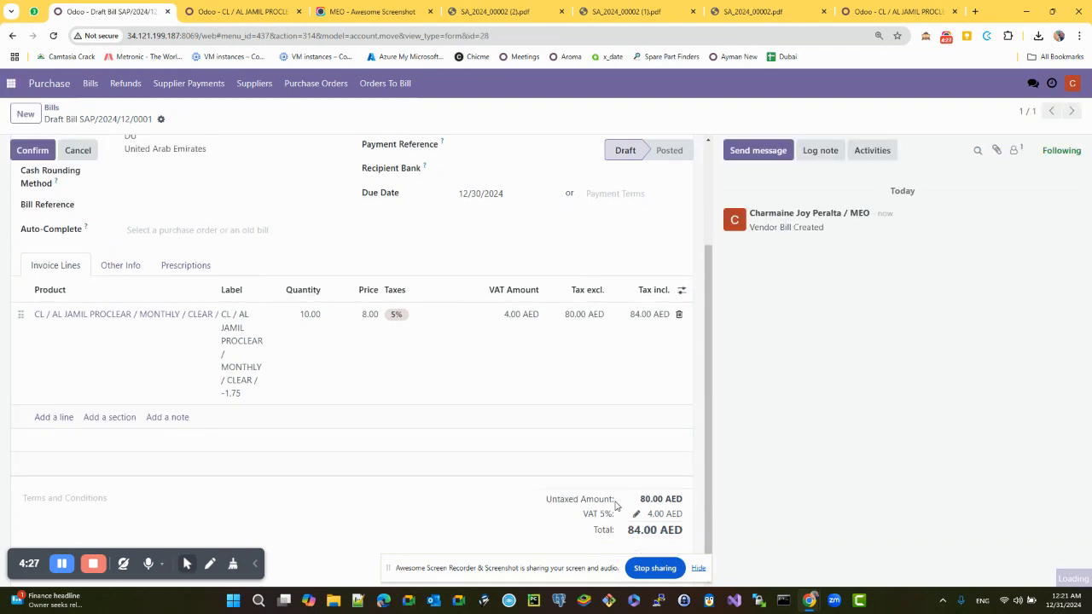
pyautogui.scroll(2, 239, 292)
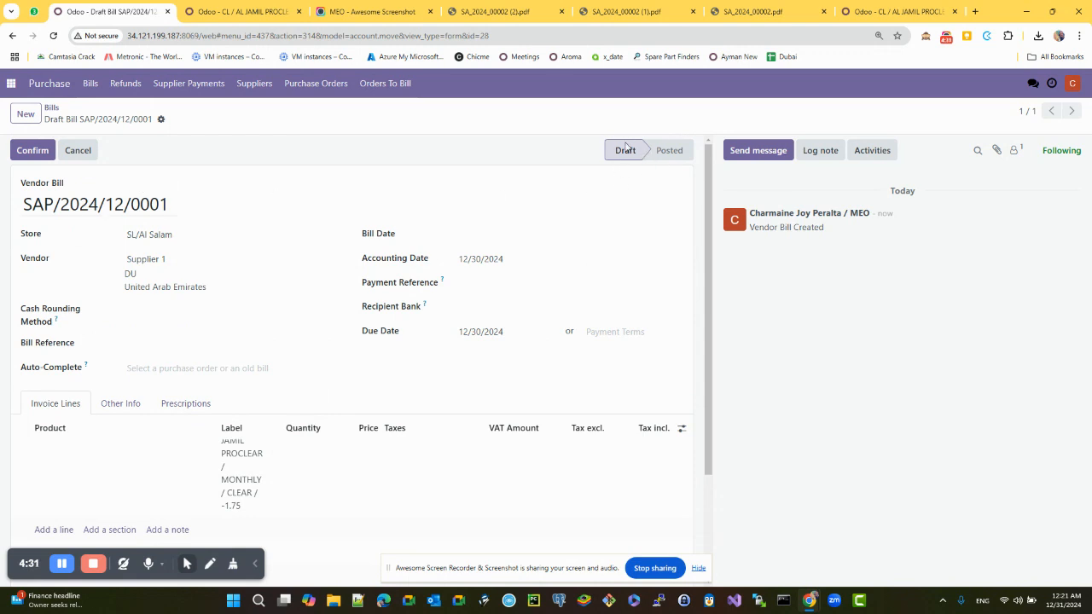
# - Try to confirm the draft vendor bill while its bill date is empty, and dismiss the resulting dialog
pyautogui.click(33, 151)
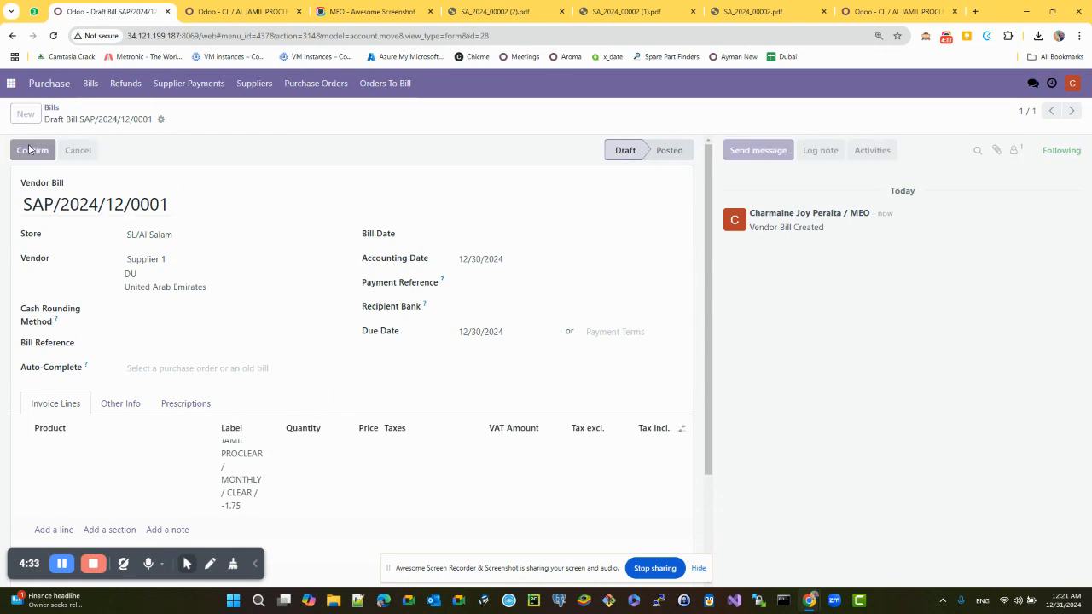
pyautogui.moveTo(487, 302); pyautogui.dragTo(435, 179)
pyautogui.moveTo(333, 198); pyautogui.dragTo(501, 204)
pyautogui.click(339, 197)
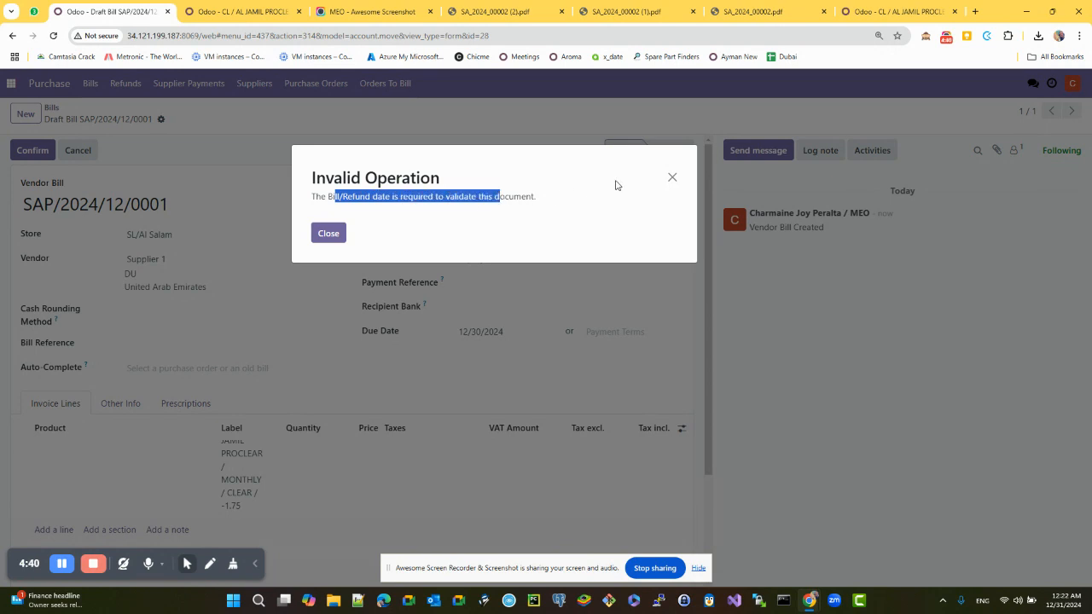
pyautogui.click(671, 178)
# - Set the vendor bill's bill date to 12/29/2024 and compare it with the accounting date
pyautogui.click(501, 260)
pyautogui.moveTo(501, 263); pyautogui.dragTo(448, 264)
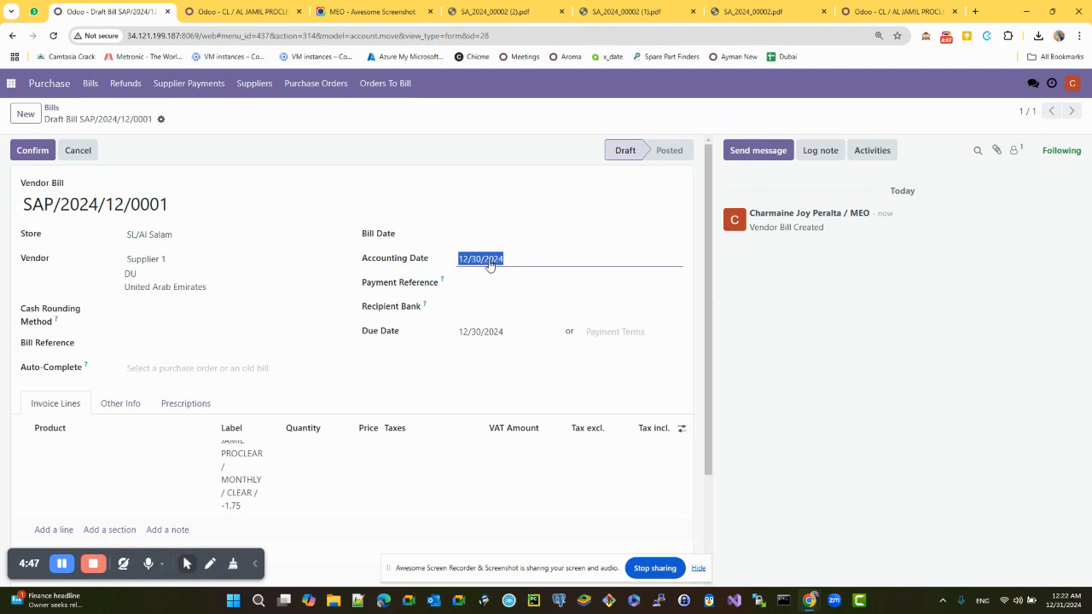
pyautogui.moveTo(366, 258); pyautogui.dragTo(417, 263)
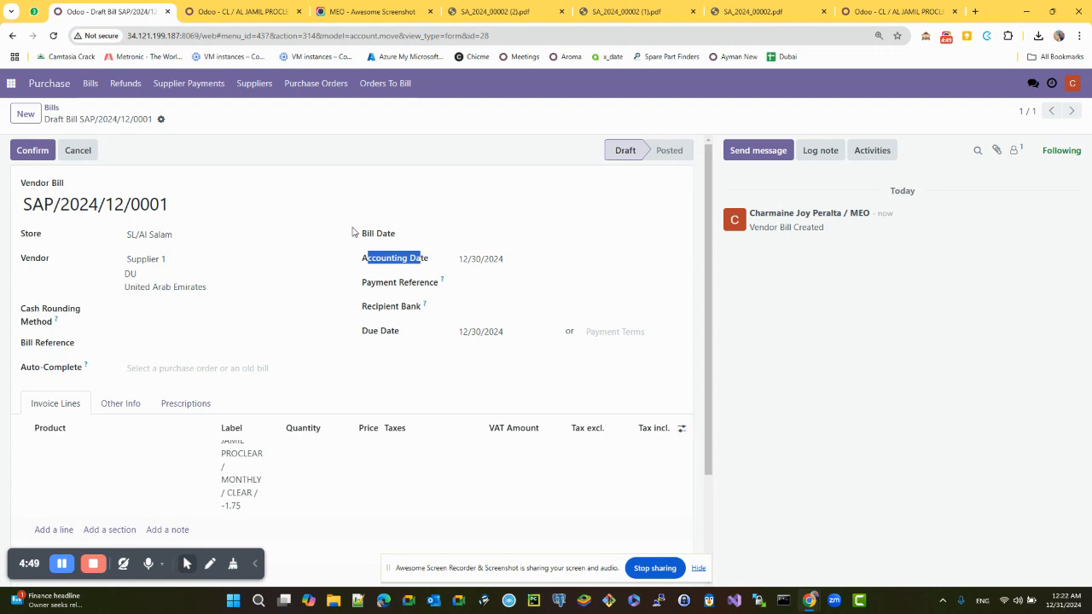
pyautogui.moveTo(357, 233); pyautogui.dragTo(404, 237)
pyautogui.click(495, 238)
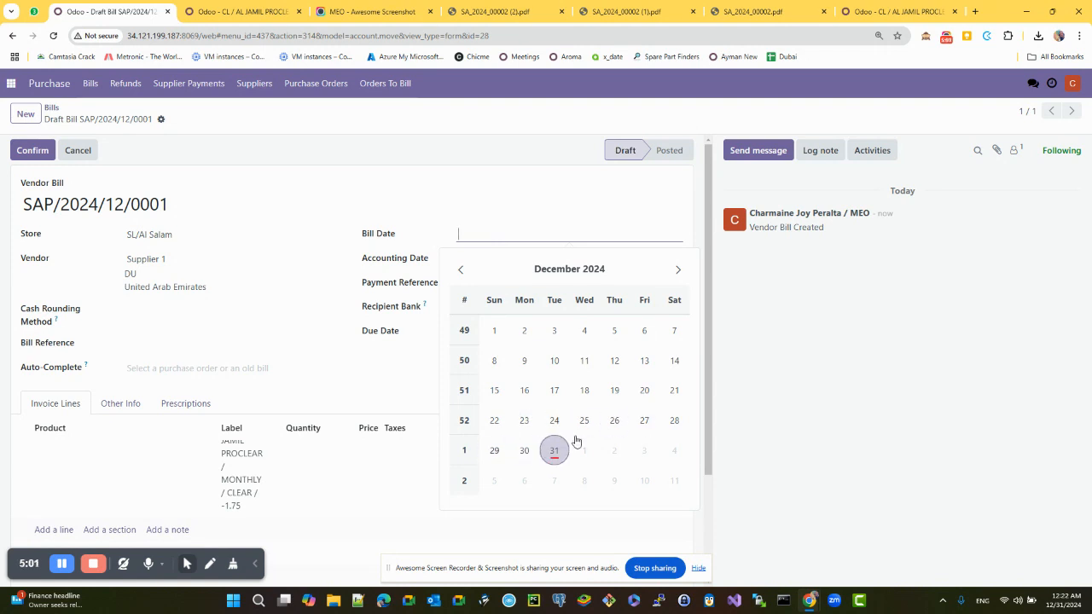
pyautogui.click(525, 451)
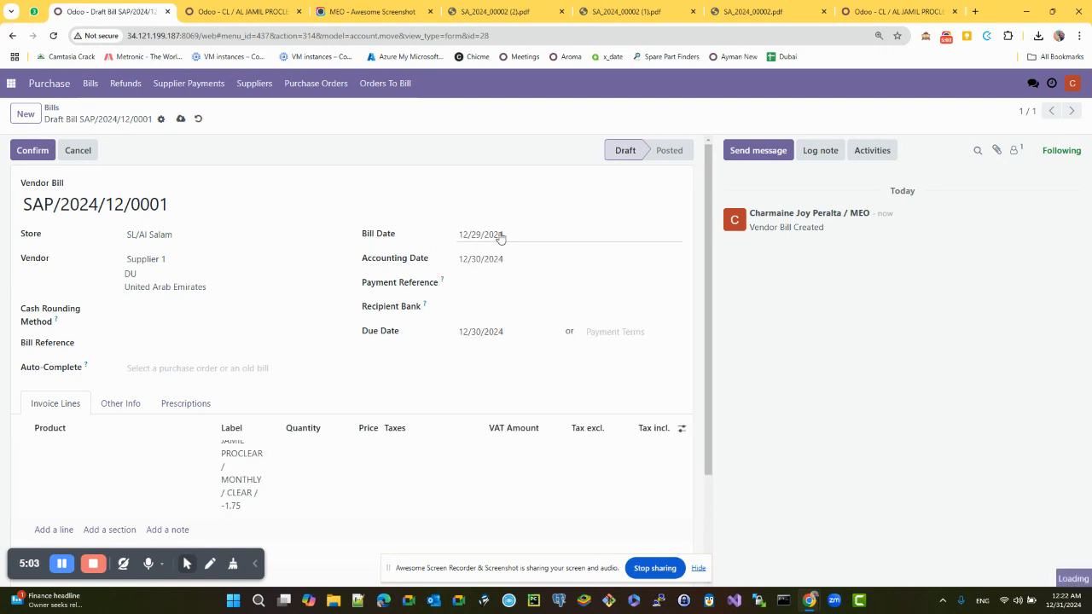
pyautogui.click(463, 237)
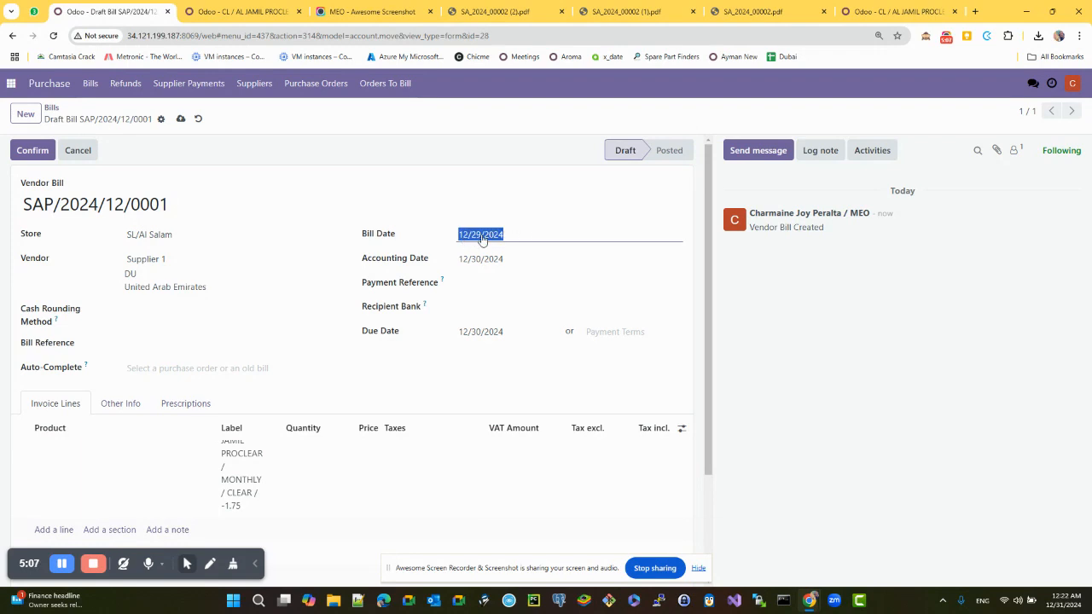
pyautogui.click(466, 261)
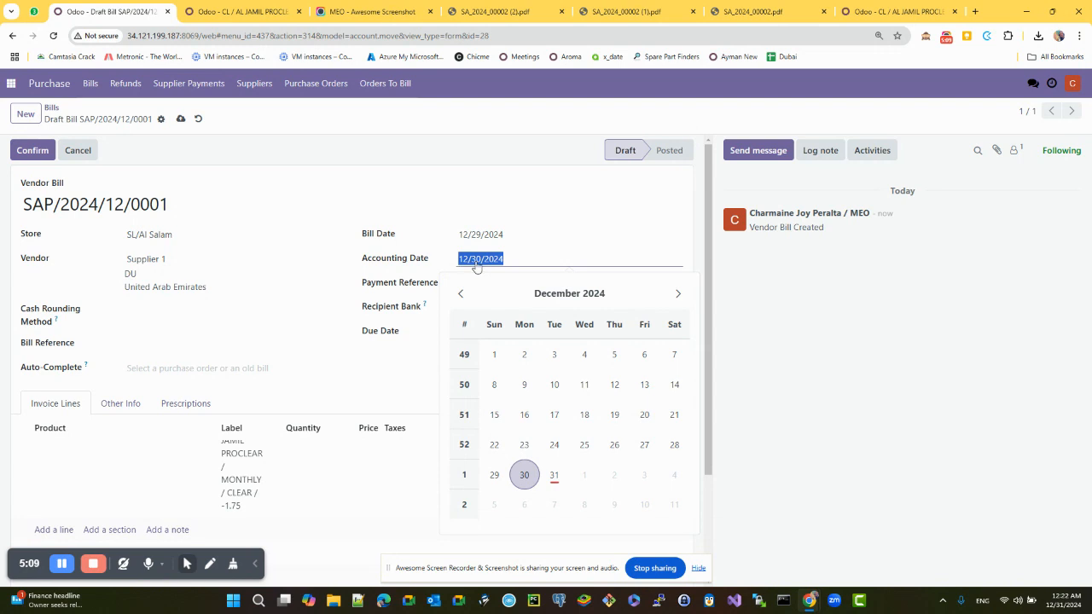
pyautogui.moveTo(381, 261); pyautogui.dragTo(419, 263)
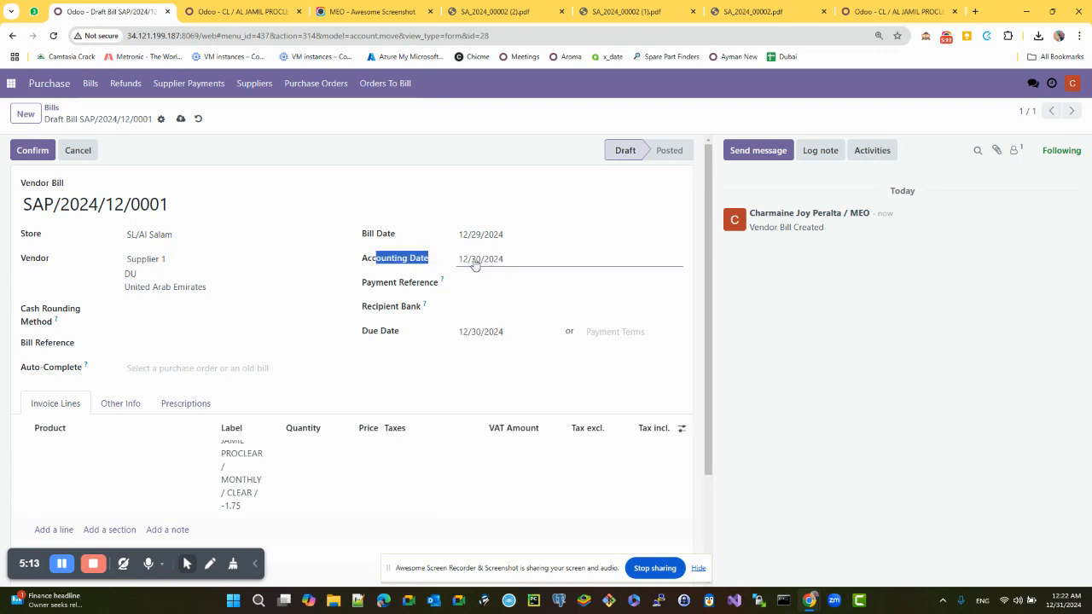
# - Save the vendor bill, confirm it and review the posted document
pyautogui.scroll(-2, 361, 324)
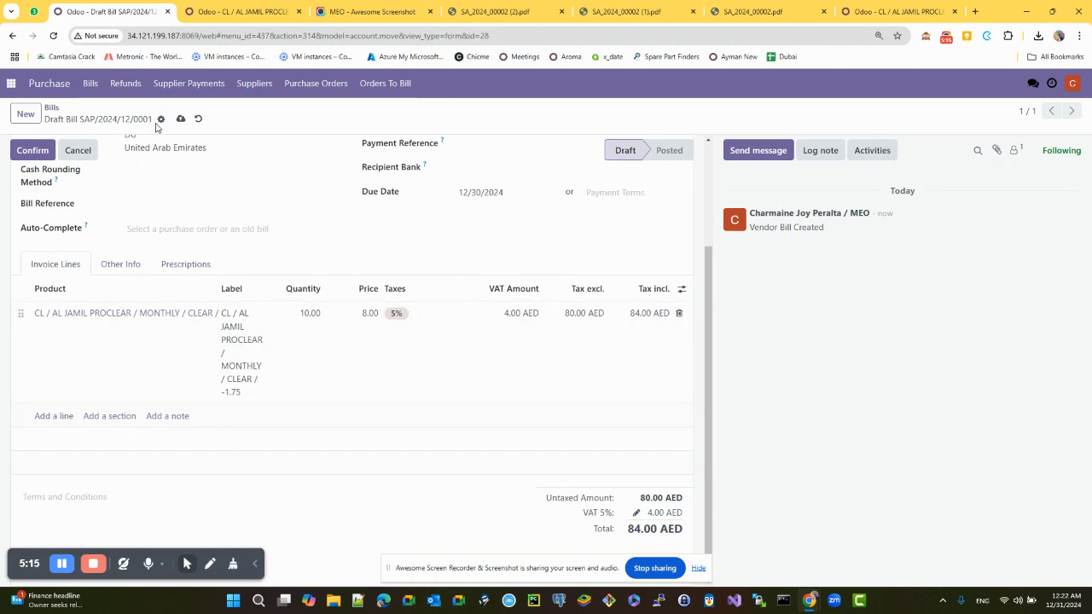
pyautogui.click(180, 119)
pyautogui.click(36, 150)
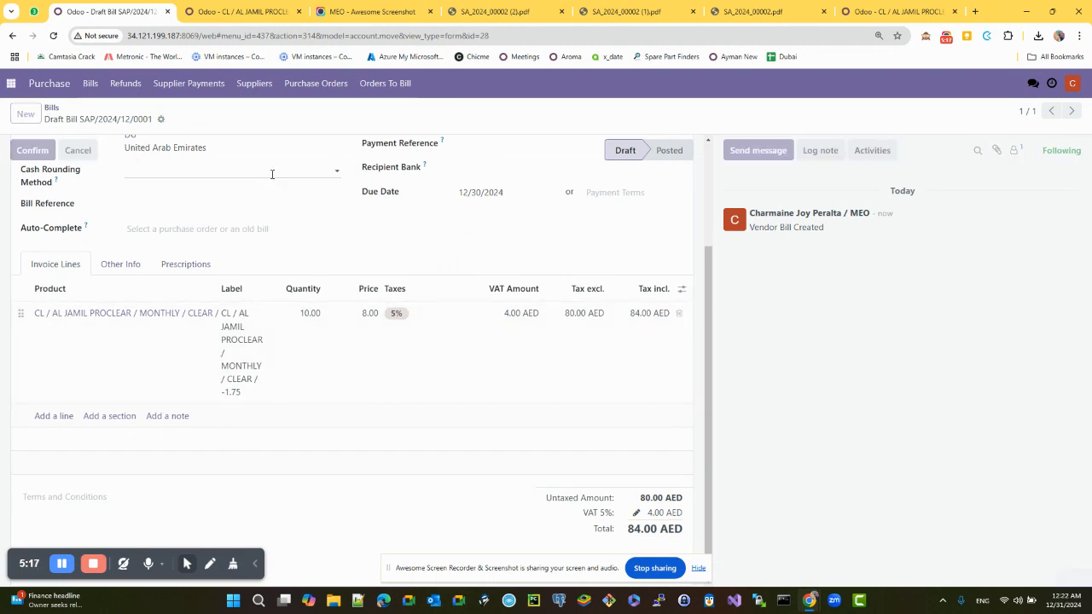
pyautogui.scroll(2, 339, 233)
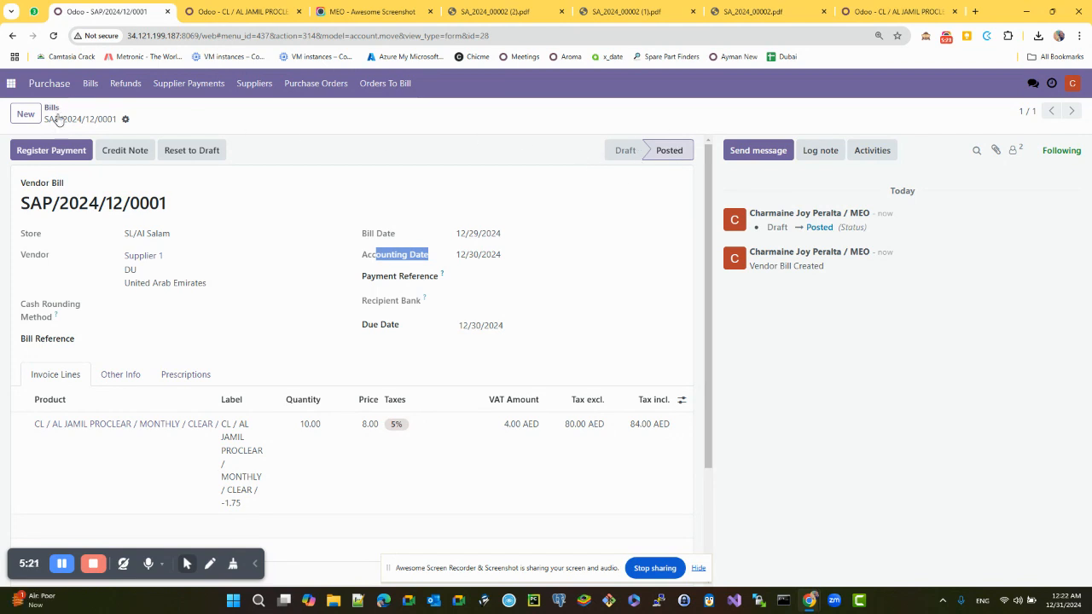
pyautogui.tripleClick(141, 255)
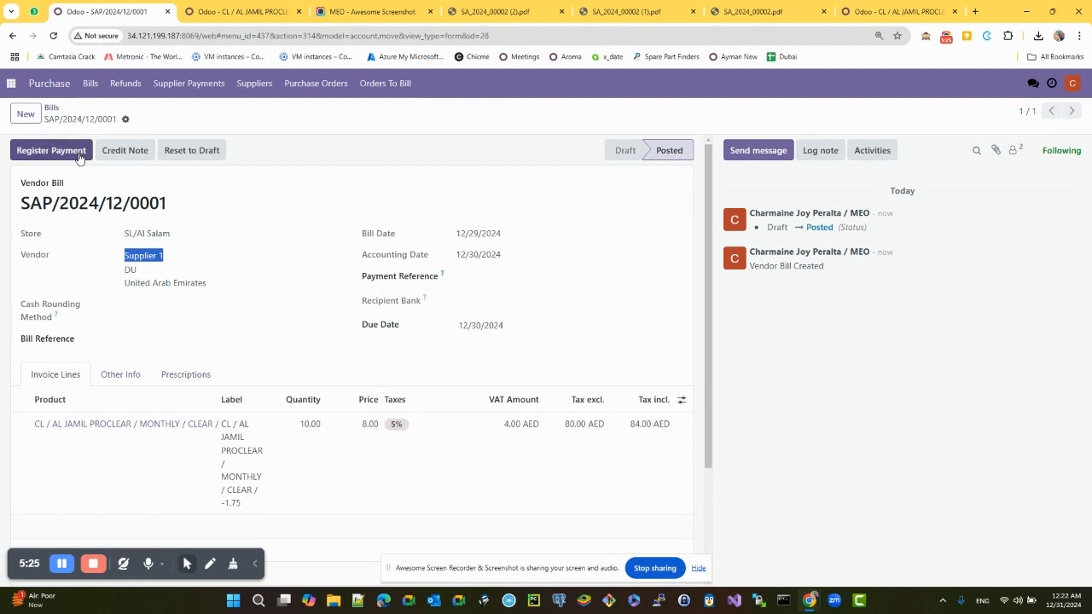
# - Return to the bills list and start a new vendor bill with Supplier 1 as the vendor
pyautogui.click(53, 109)
pyautogui.click(26, 113)
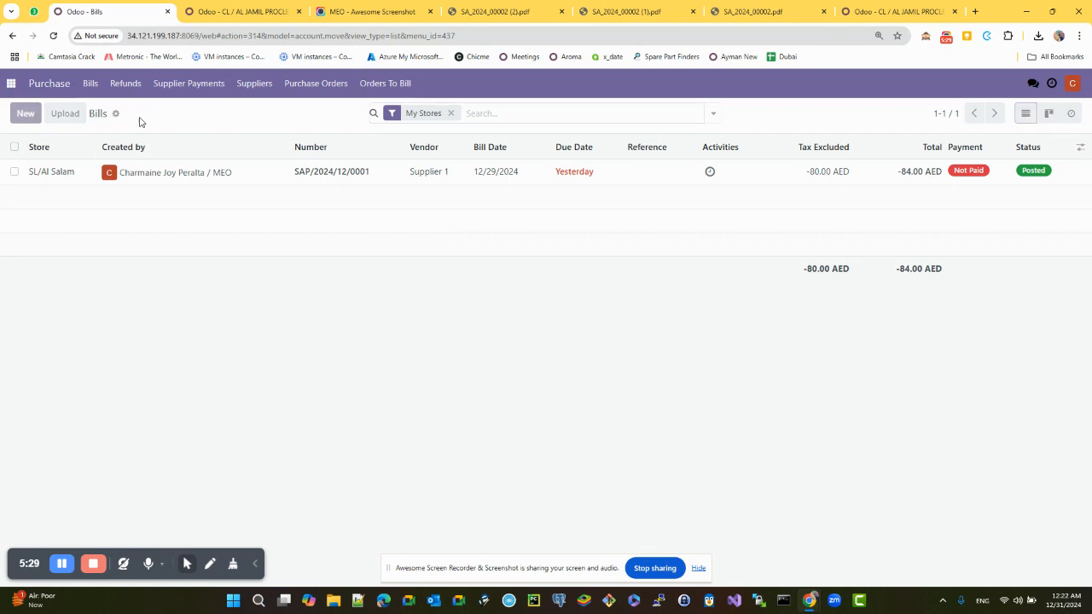
pyautogui.click(160, 259)
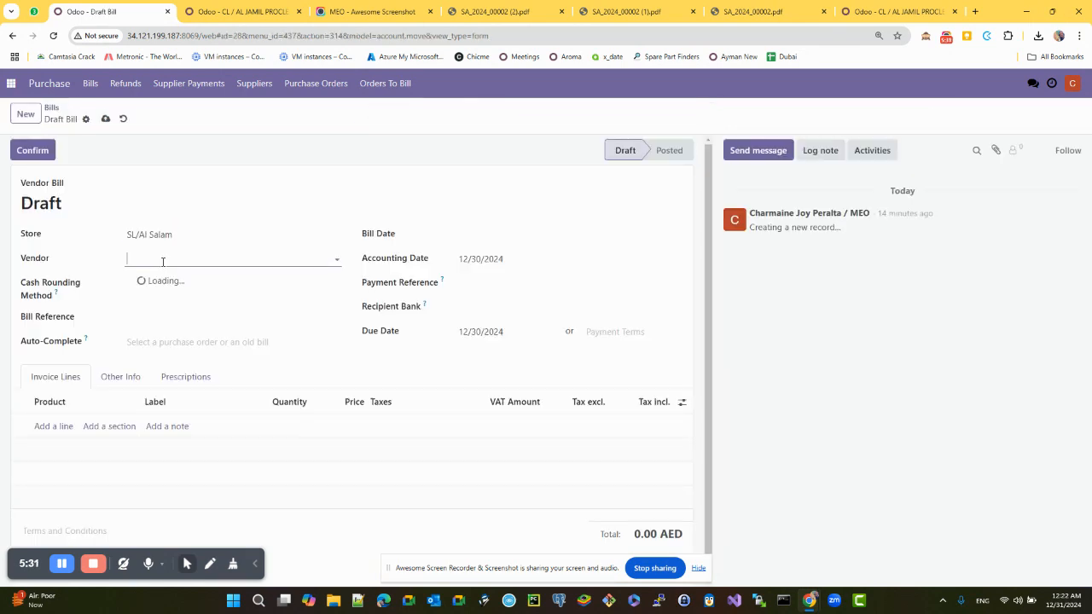
pyautogui.write('sup')
pyautogui.click(149, 280)
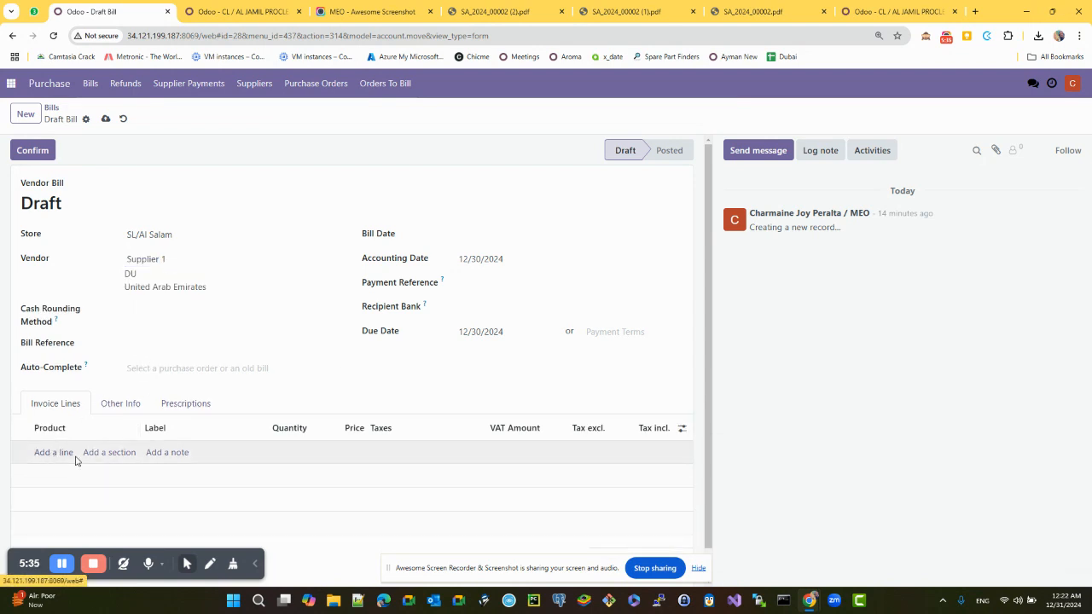
# - Add an invoice line for CL / AL JAMIL PROCLEAR / MONTHLY / CLEAR / -1.75 priced at 50.00 and save the bill
pyautogui.click(73, 457)
pyautogui.click(149, 364)
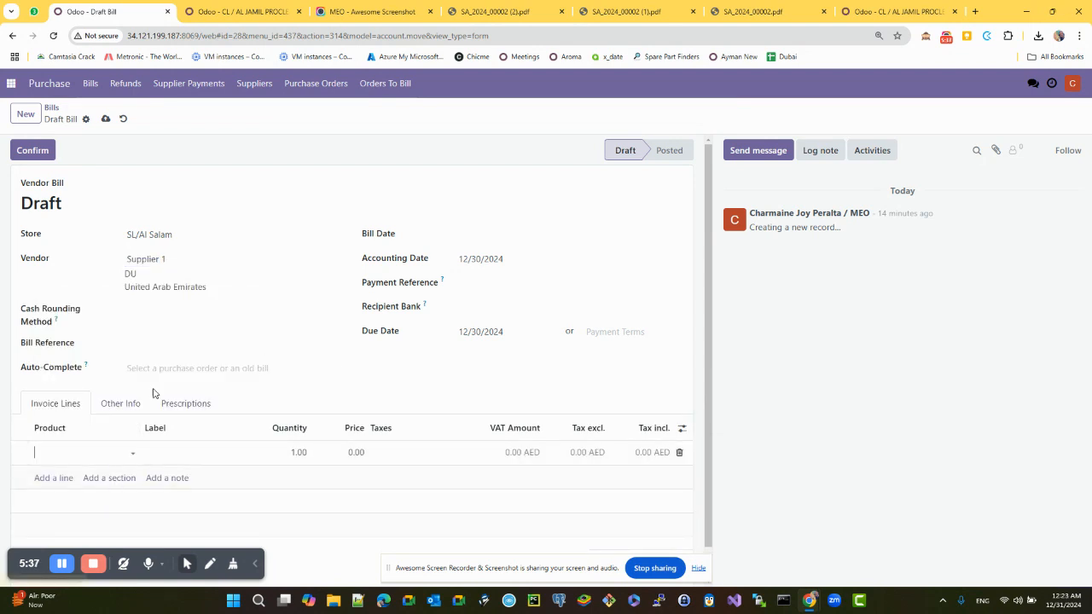
pyautogui.click(348, 450)
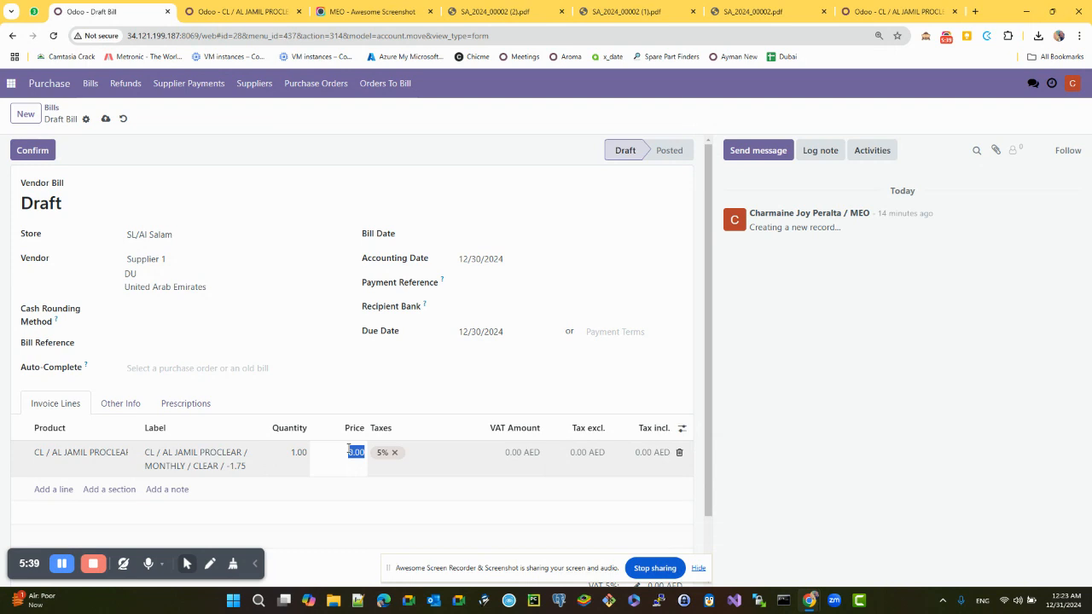
pyautogui.hotkey('alt', 's')
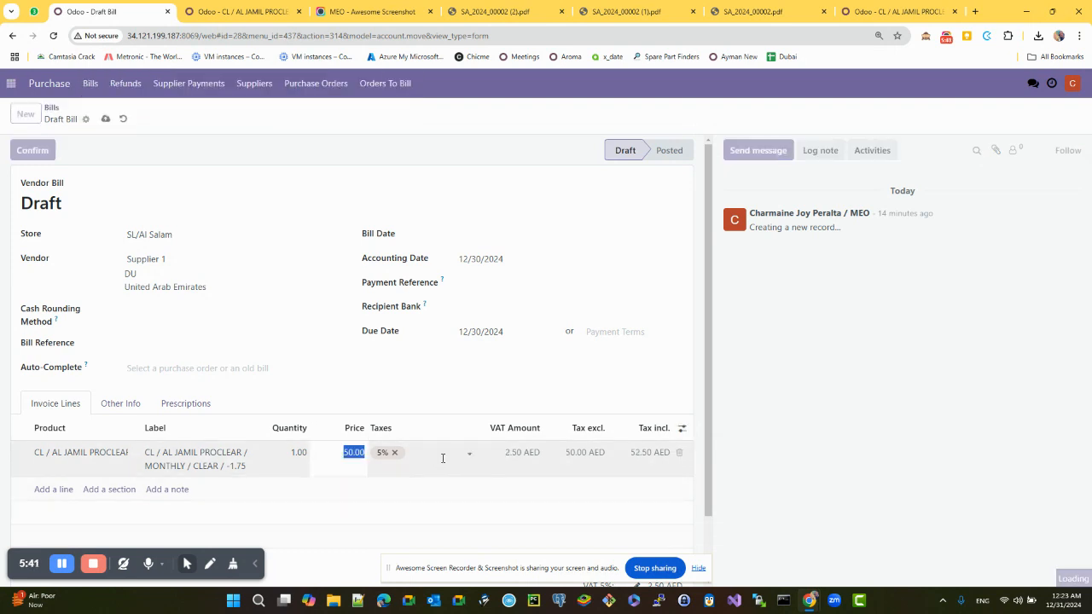
# - Set the second bill's bill date to 12/29/2024, save it and confirm the bill
pyautogui.click(490, 237)
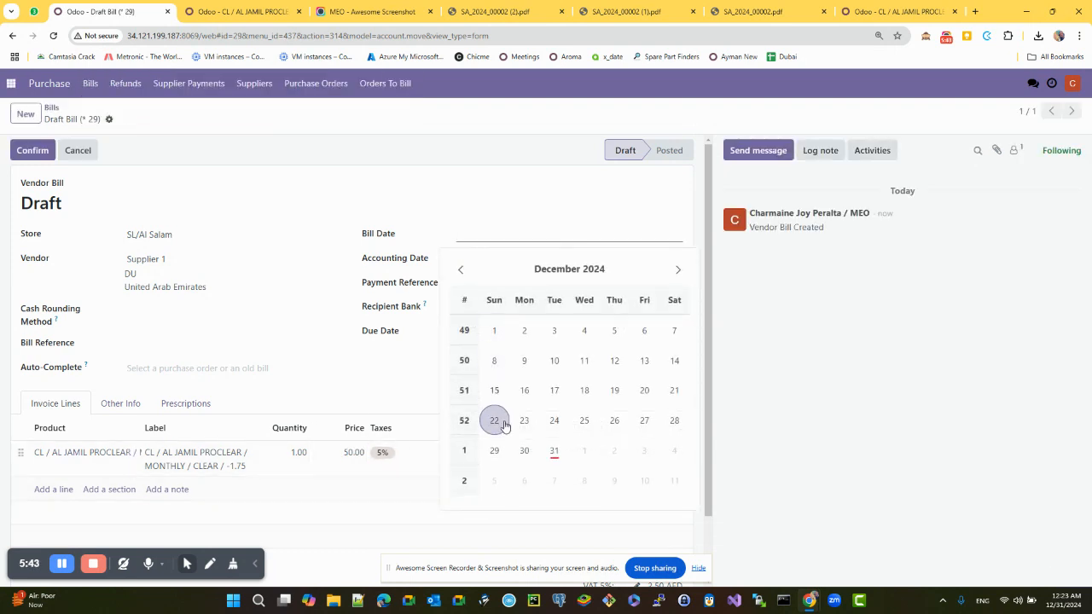
pyautogui.click(493, 452)
pyautogui.hotkey('alt', 's')
pyautogui.click(33, 150)
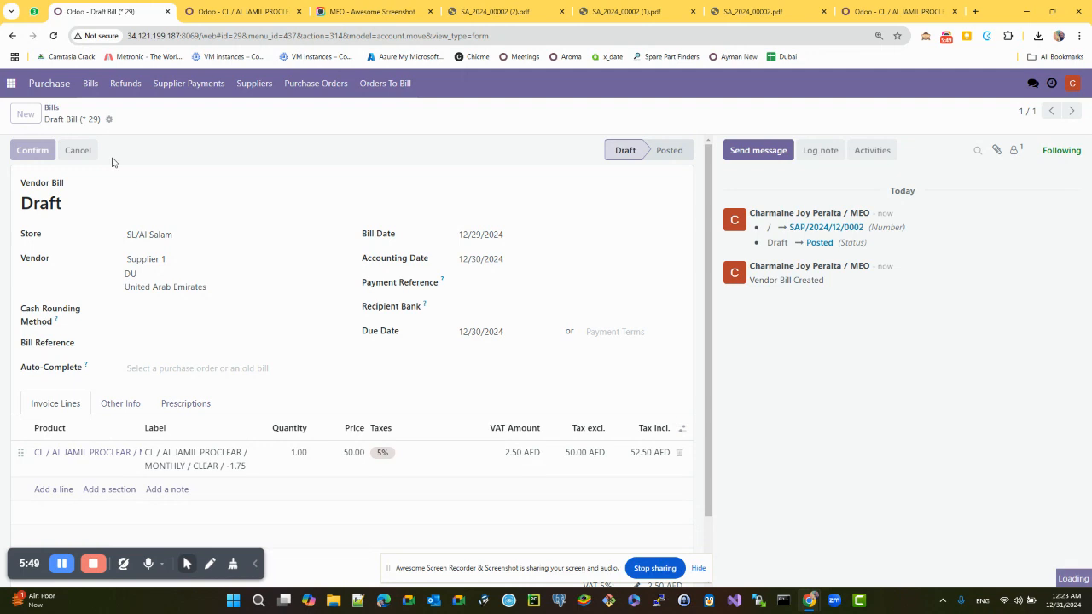
# - Return to the bills list and filter it to show only unpaid bills, trying the Paid filter as well
pyautogui.click(51, 107)
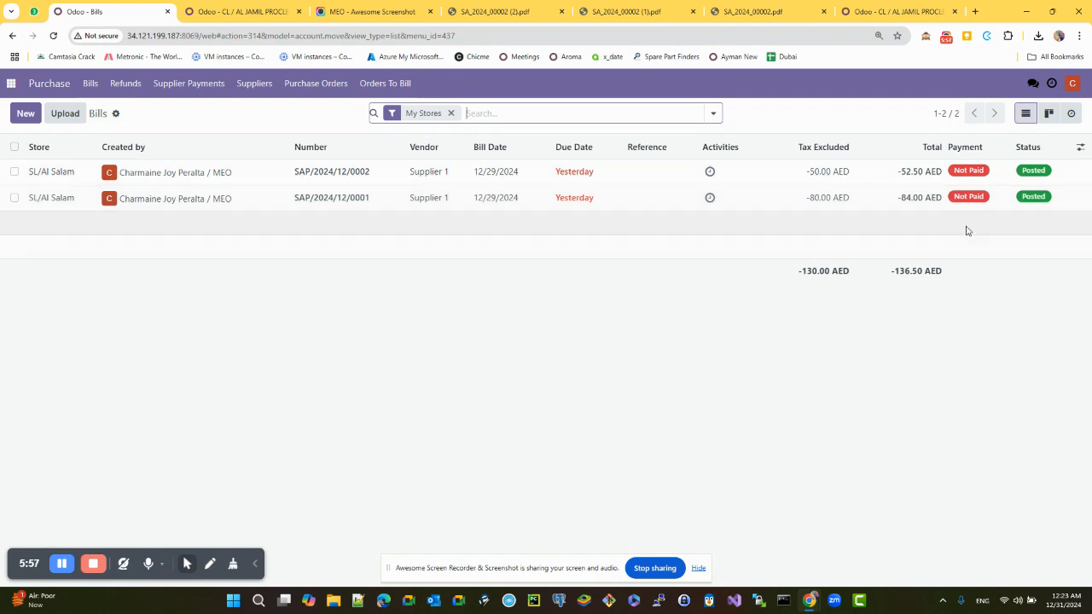
pyautogui.click(711, 116)
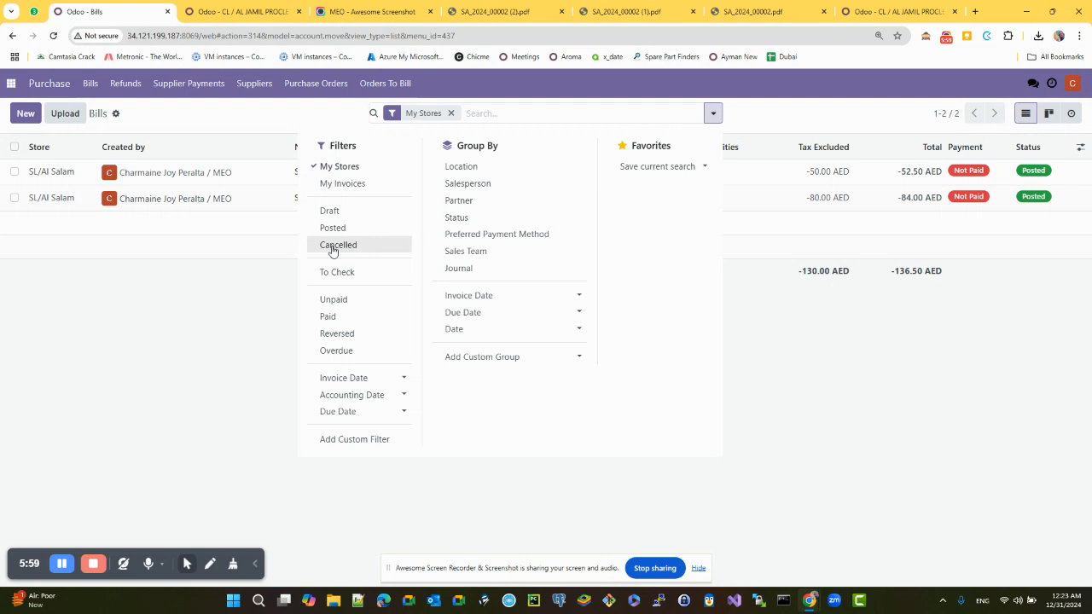
pyautogui.click(334, 300)
pyautogui.click(331, 318)
pyautogui.click(332, 303)
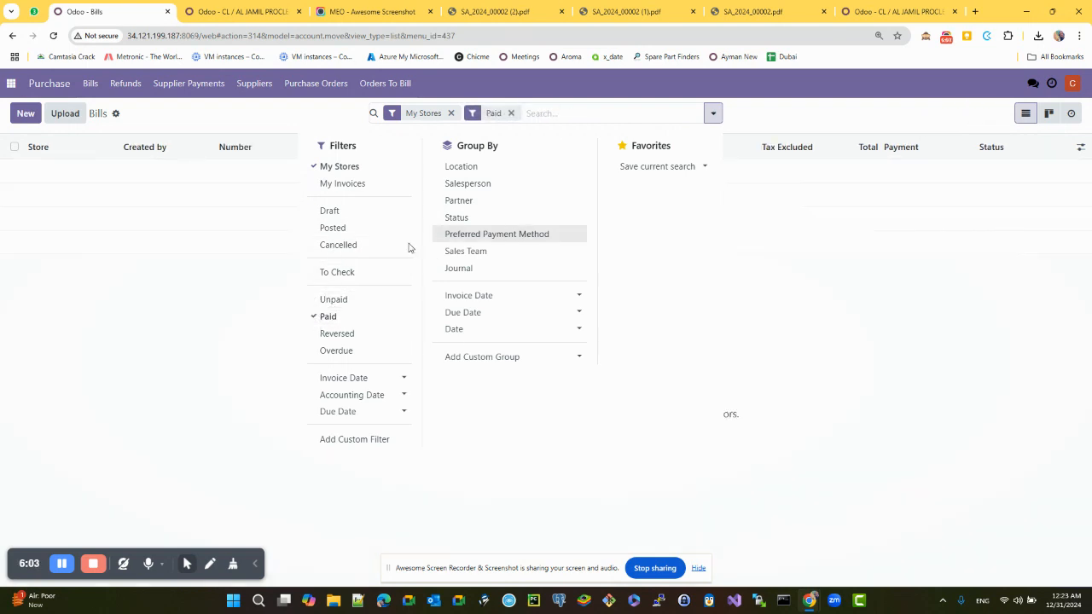
pyautogui.click(336, 298)
pyautogui.click(388, 316)
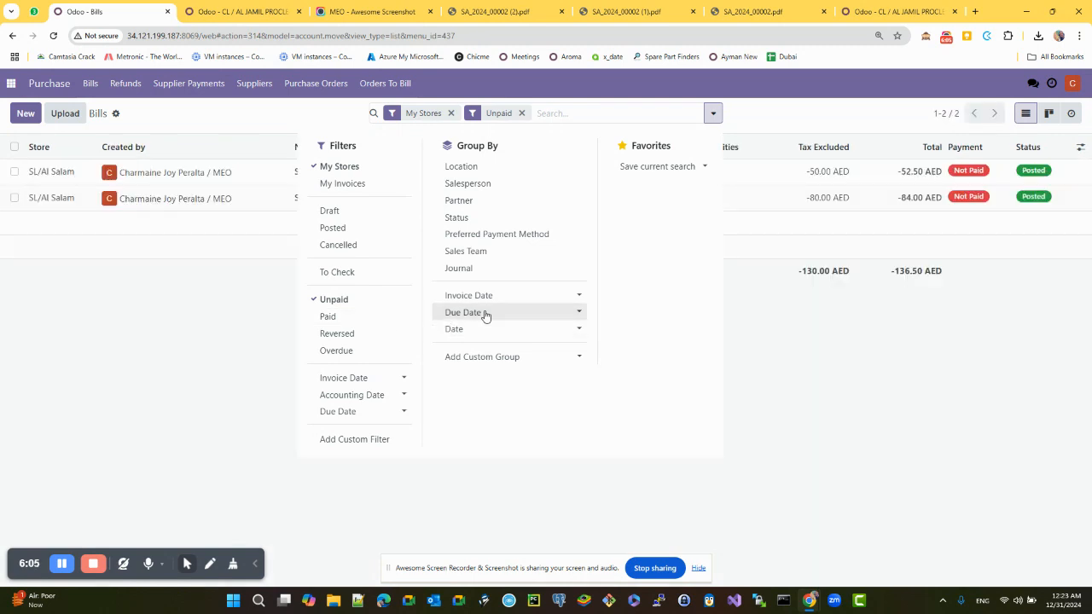
pyautogui.click(158, 290)
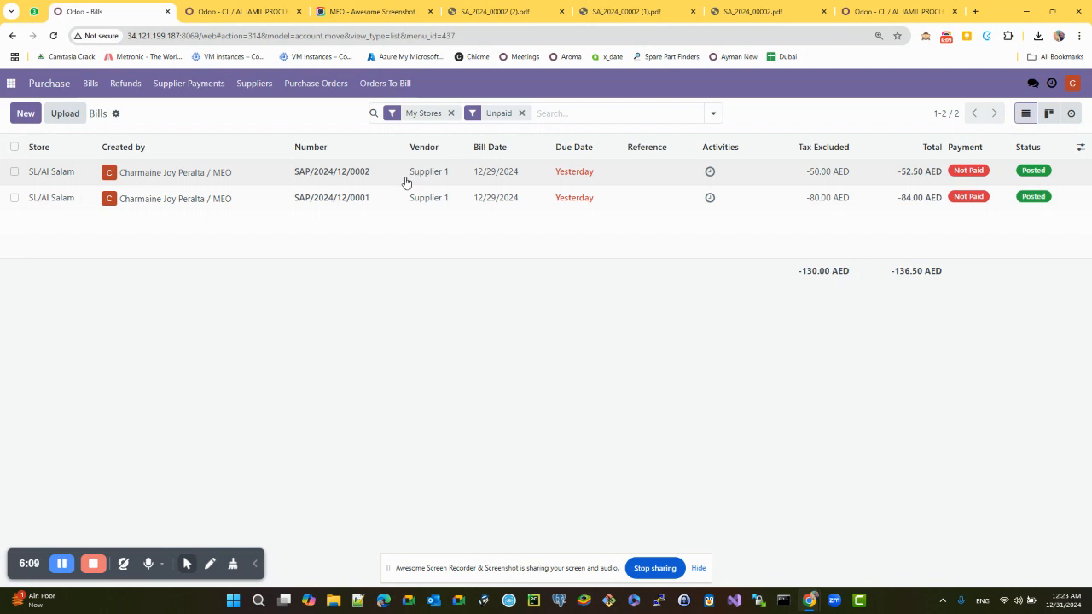
# - Group the unpaid bills by partner and remove the grouping again
pyautogui.click(713, 113)
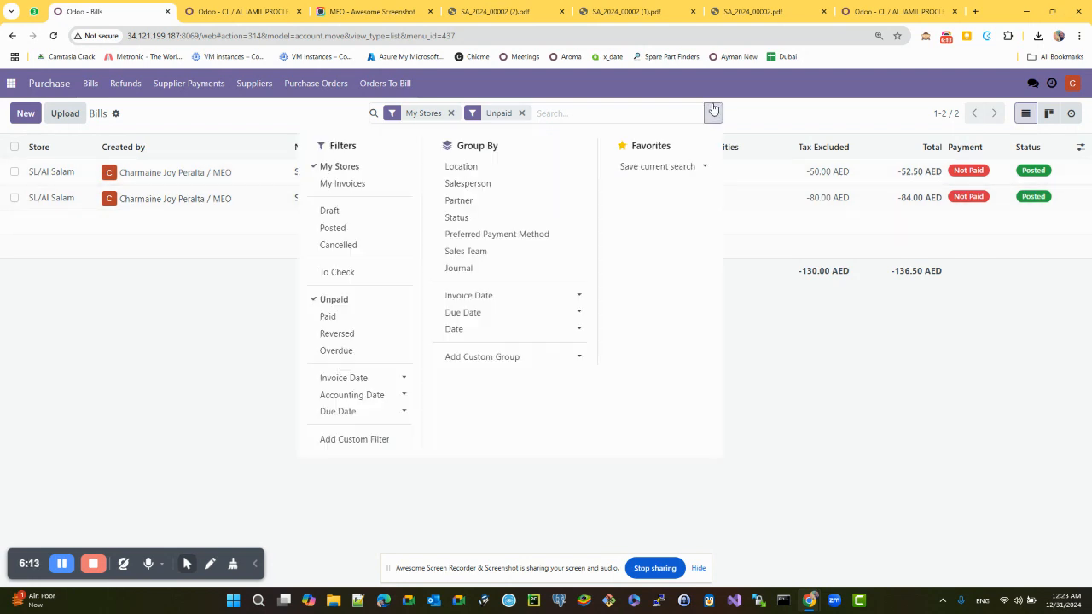
pyautogui.click(459, 201)
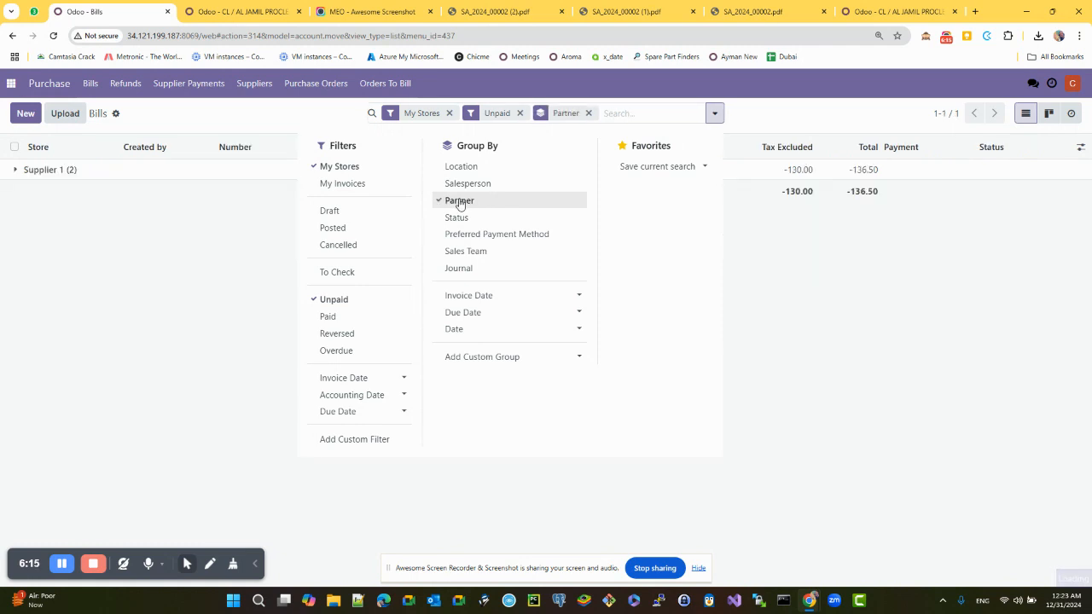
pyautogui.click(588, 113)
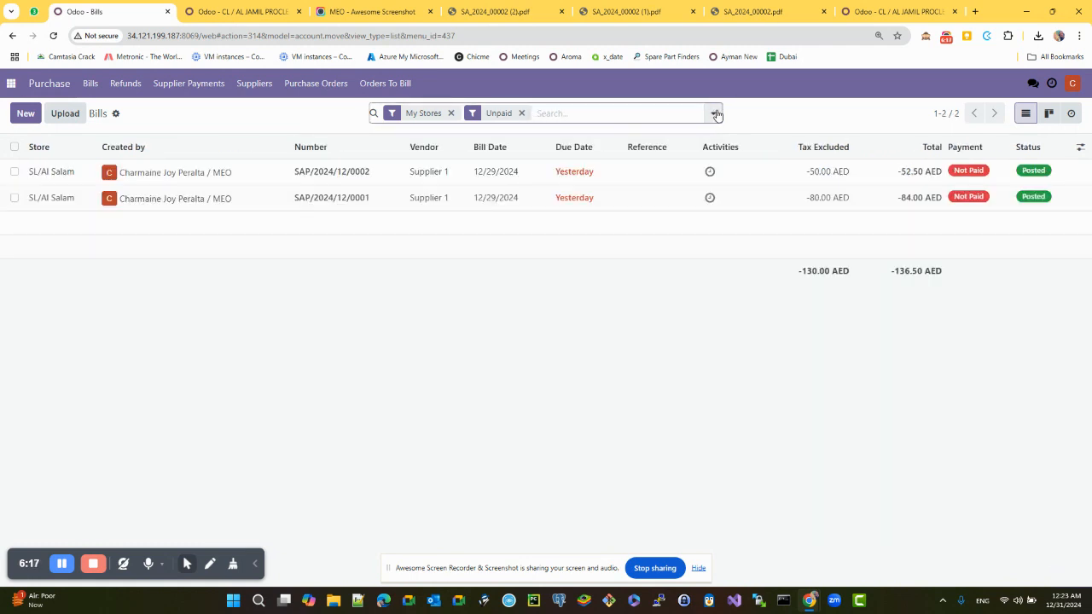
# - Reapply the partner grouping to the unpaid bills and expand the Supplier 1 group to view its bills
pyautogui.click(715, 113)
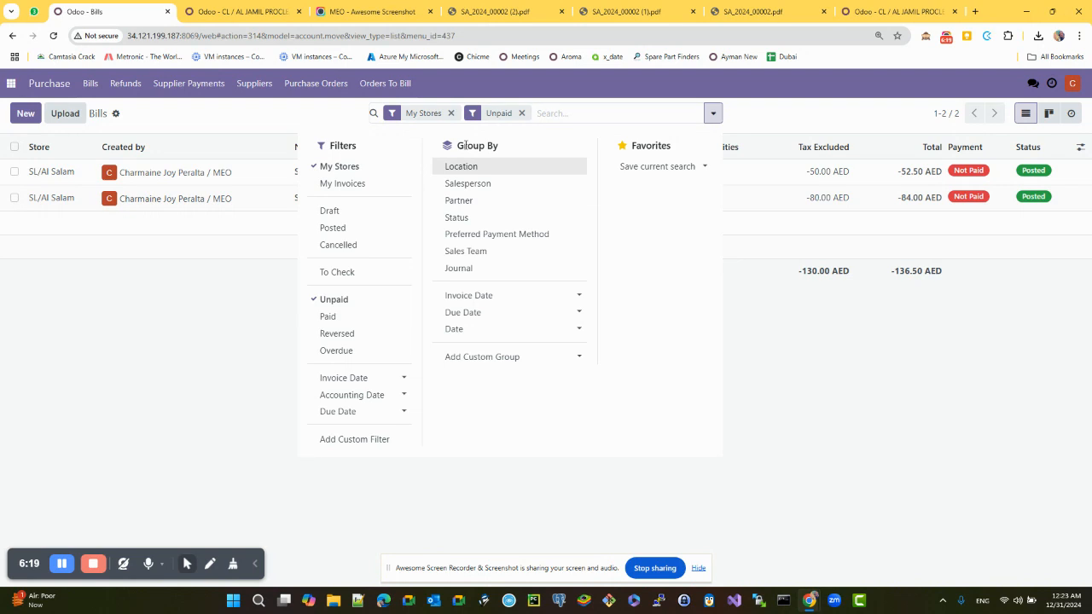
pyautogui.moveTo(380, 150); pyautogui.dragTo(331, 146)
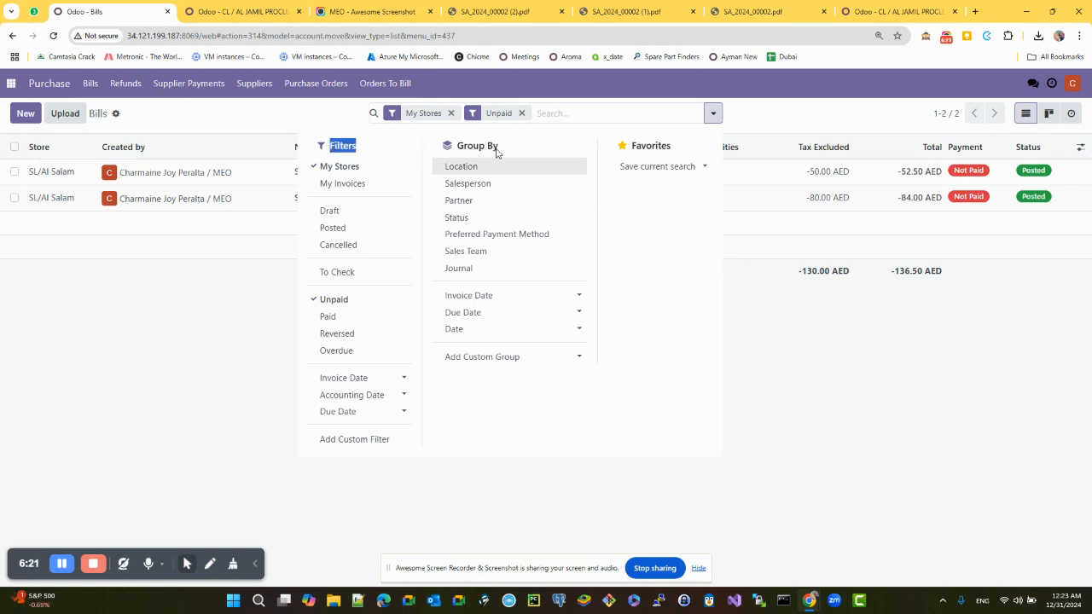
pyautogui.moveTo(497, 152); pyautogui.dragTo(457, 147)
pyautogui.click(458, 201)
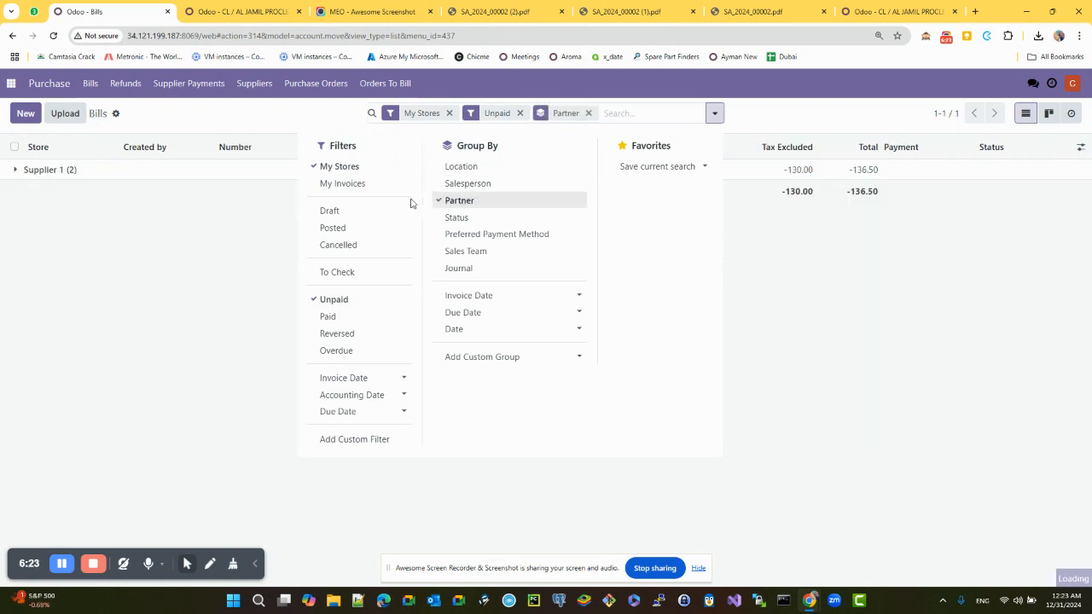
pyautogui.click(45, 182)
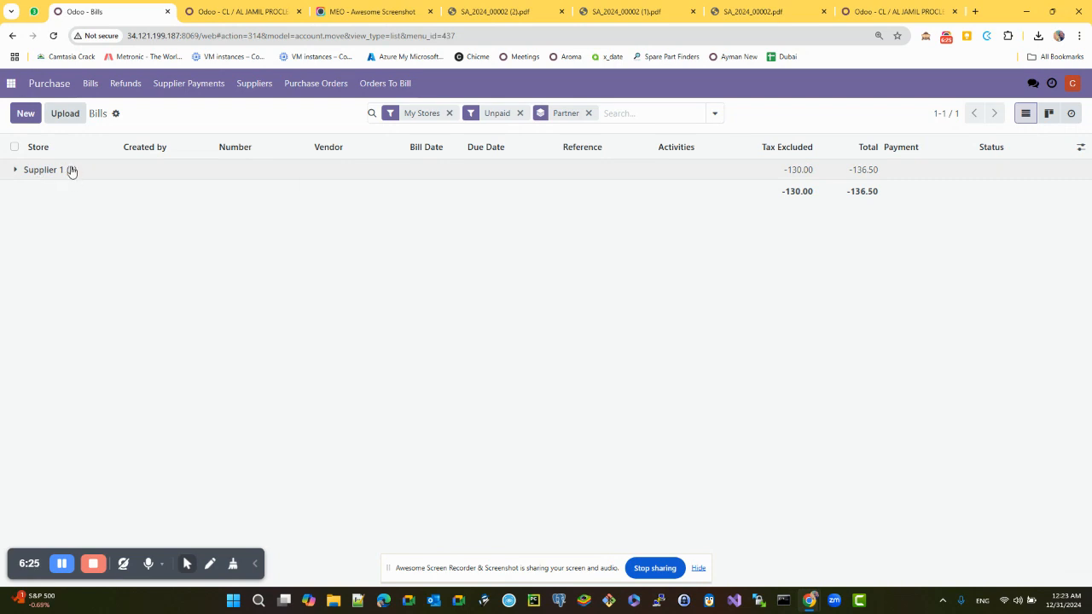
pyautogui.click(72, 171)
pyautogui.click(72, 170)
pyautogui.click(71, 170)
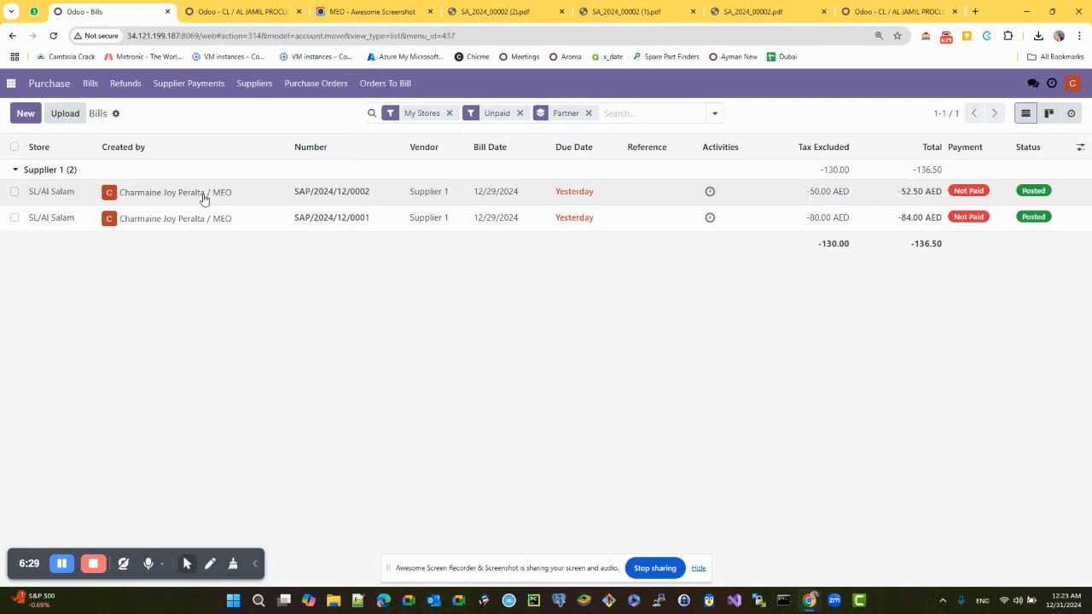
pyautogui.moveTo(69, 171); pyautogui.dragTo(32, 170)
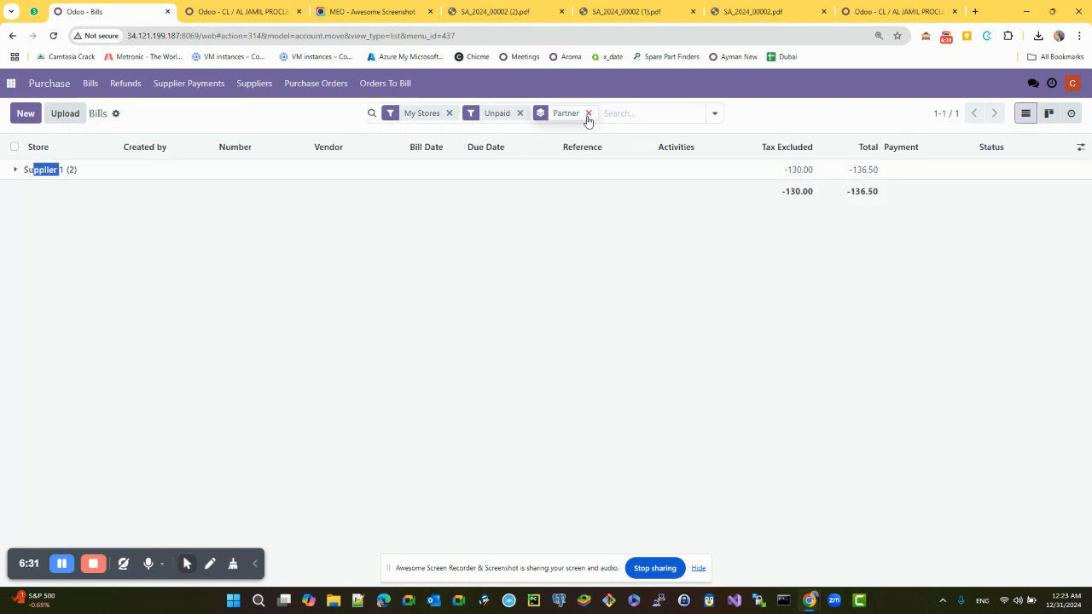
# - Remove the partner grouping, select both unpaid Supplier 1 bills and start registering a payment for them
pyautogui.click(561, 114)
pyautogui.click(588, 114)
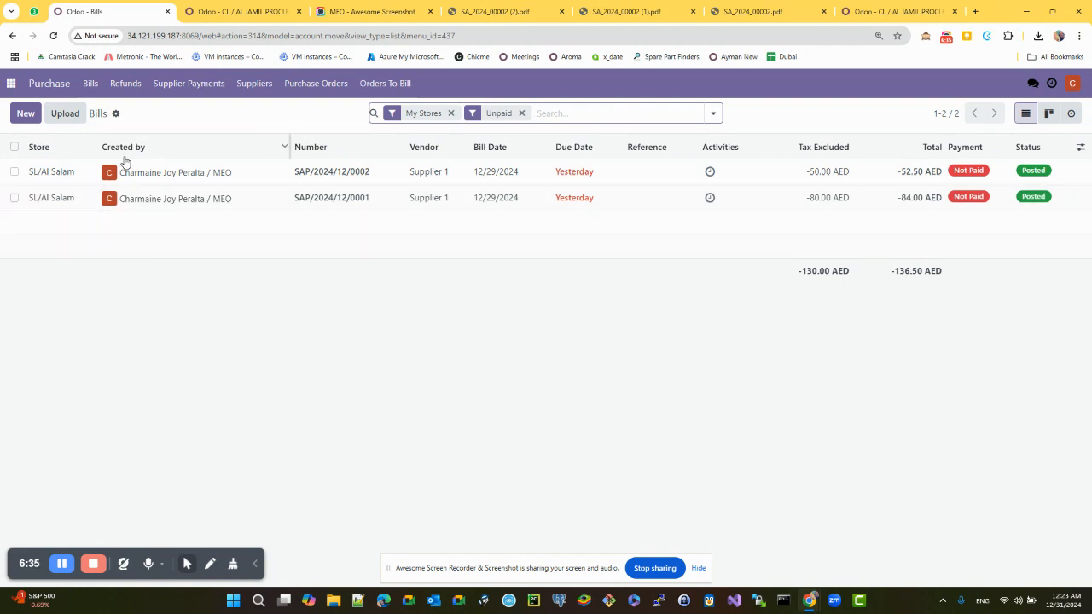
pyautogui.click(15, 148)
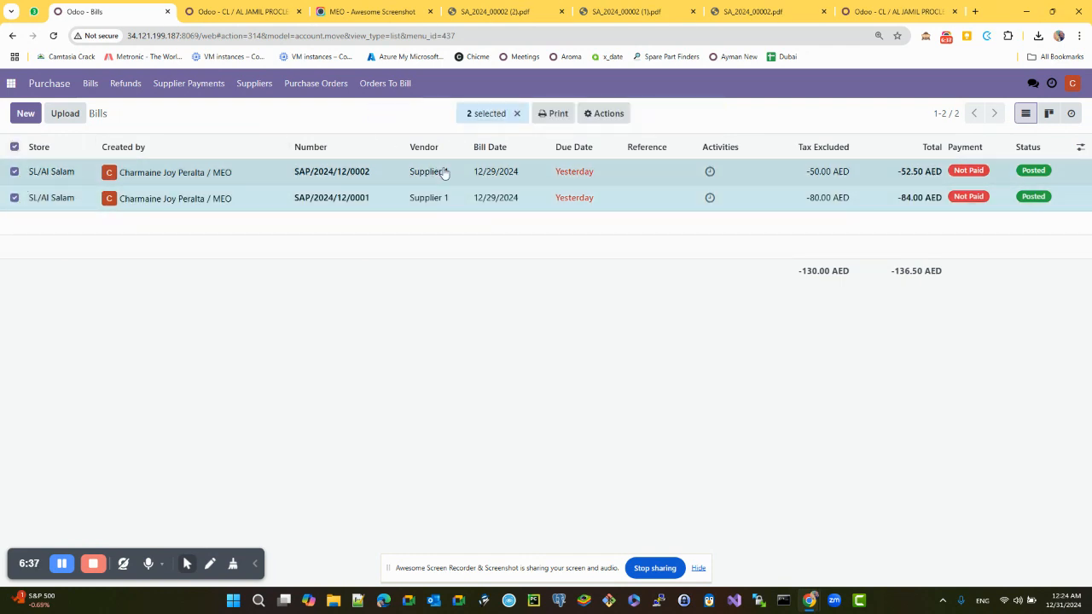
pyautogui.click(594, 114)
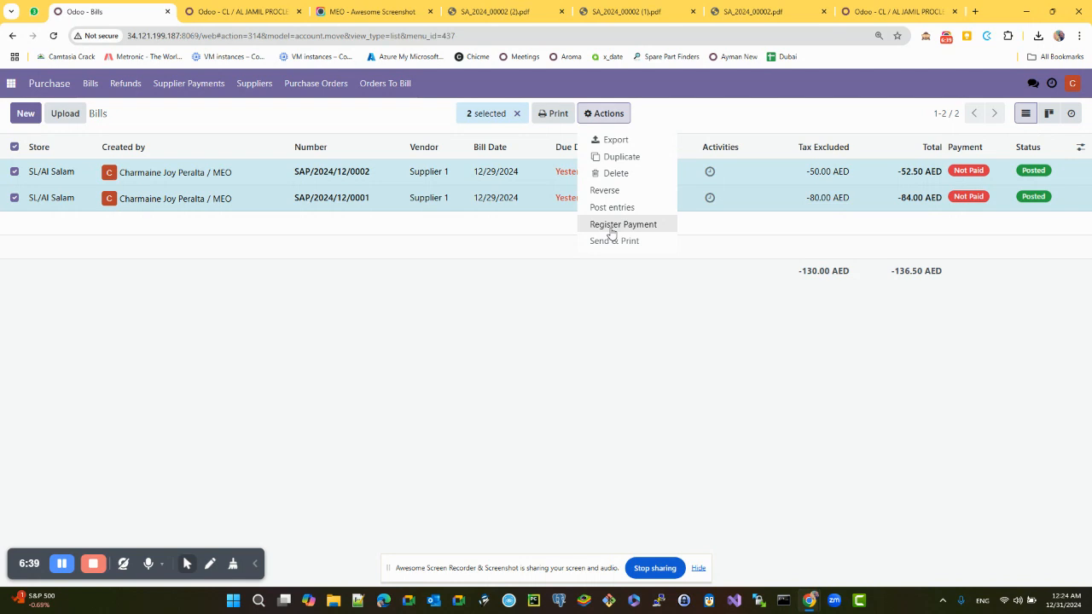
pyautogui.click(264, 243)
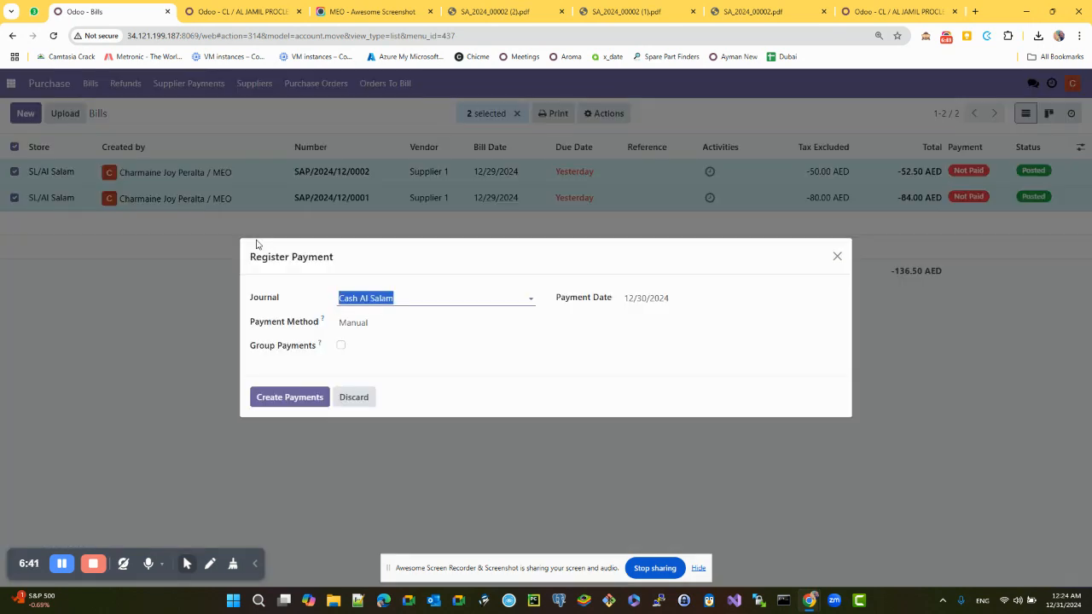
# - Review the available journals for the batch payment and close the registration without creating payments
pyautogui.click(347, 323)
pyautogui.click(382, 298)
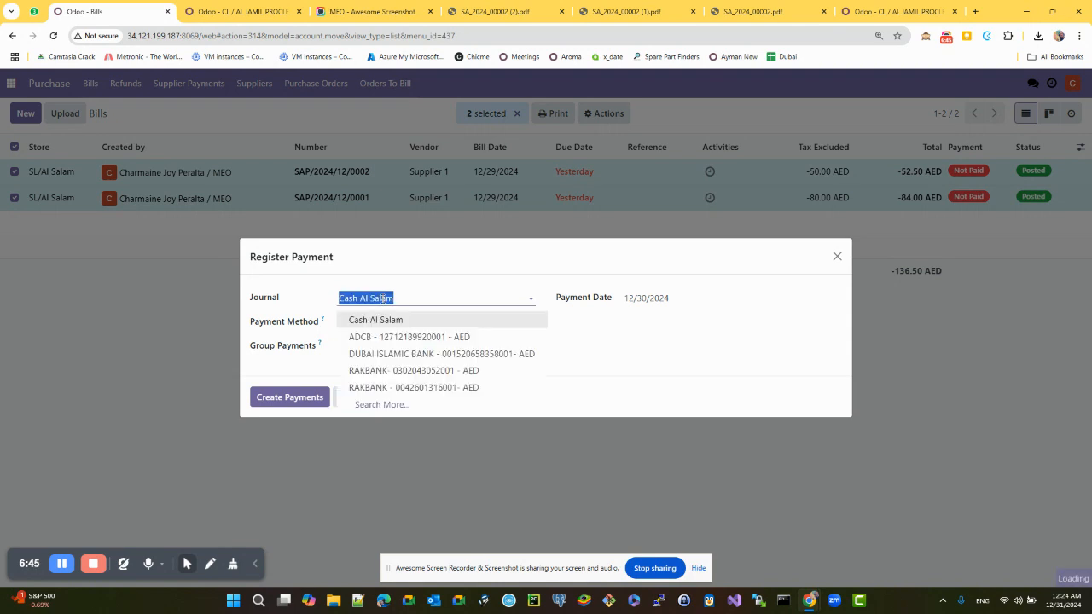
pyautogui.click(467, 273)
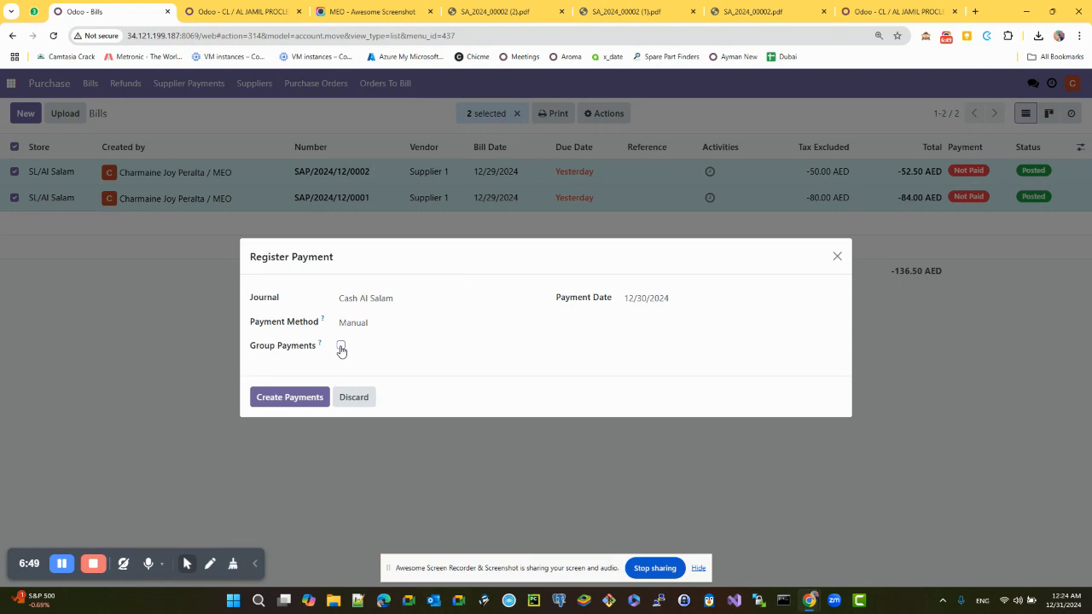
pyautogui.click(837, 256)
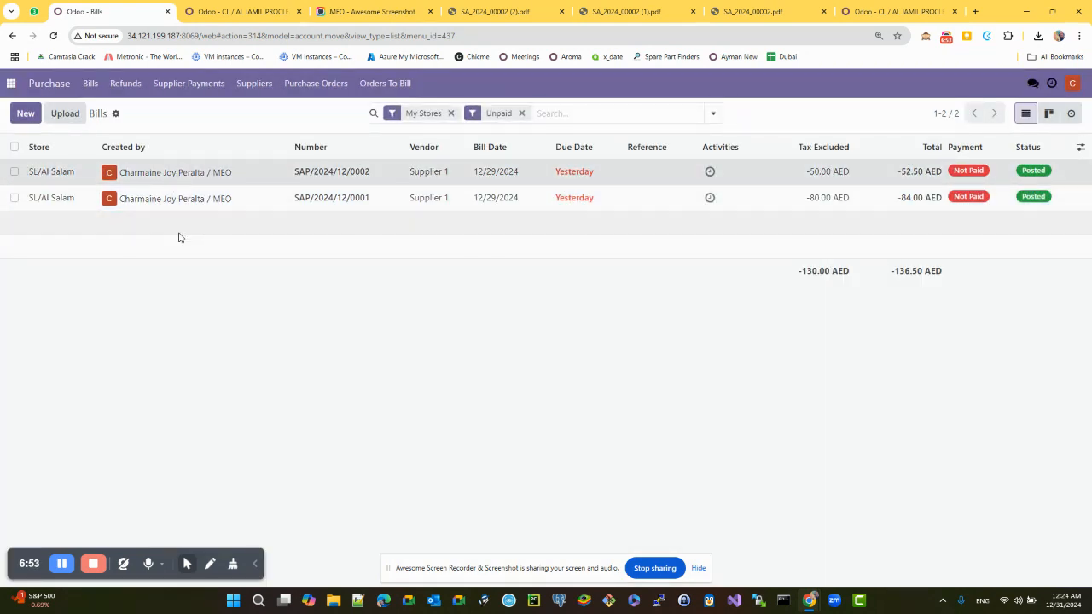
# - Open bill SAP/2024/12/0002 and start registering its payment with the ADCB bank journal and the Check payment method
pyautogui.click(77, 150)
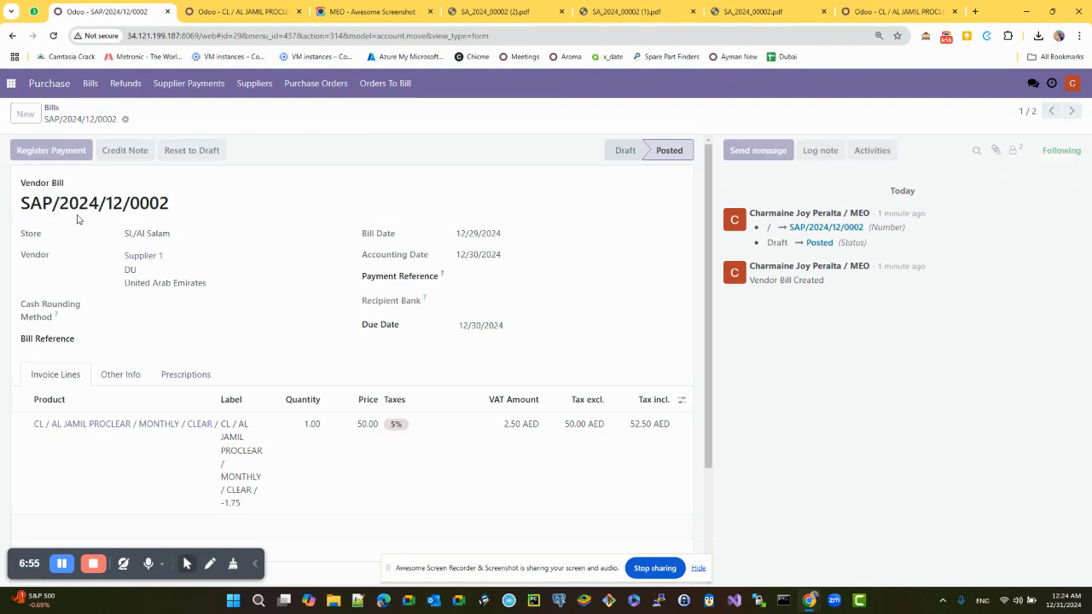
pyautogui.click(398, 296)
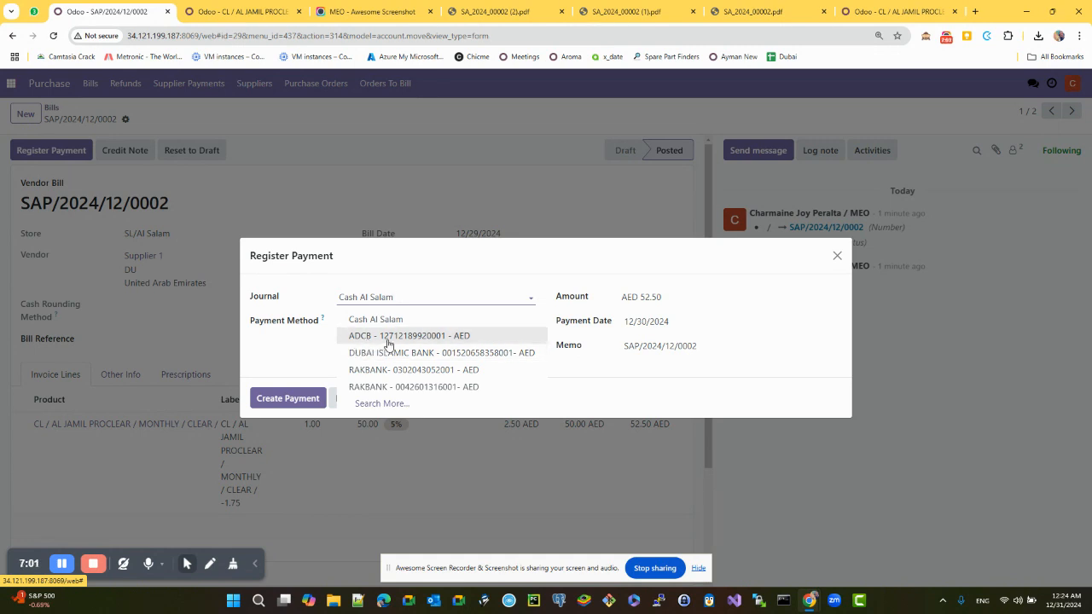
pyautogui.press('Escape')
pyautogui.click(375, 317)
pyautogui.click(378, 356)
# - Append "/ 5454544 CHK" to the bill number in the payment memo and compare it with the bill behind the dialog
pyautogui.moveTo(700, 346); pyautogui.dragTo(520, 362)
pyautogui.click(719, 348)
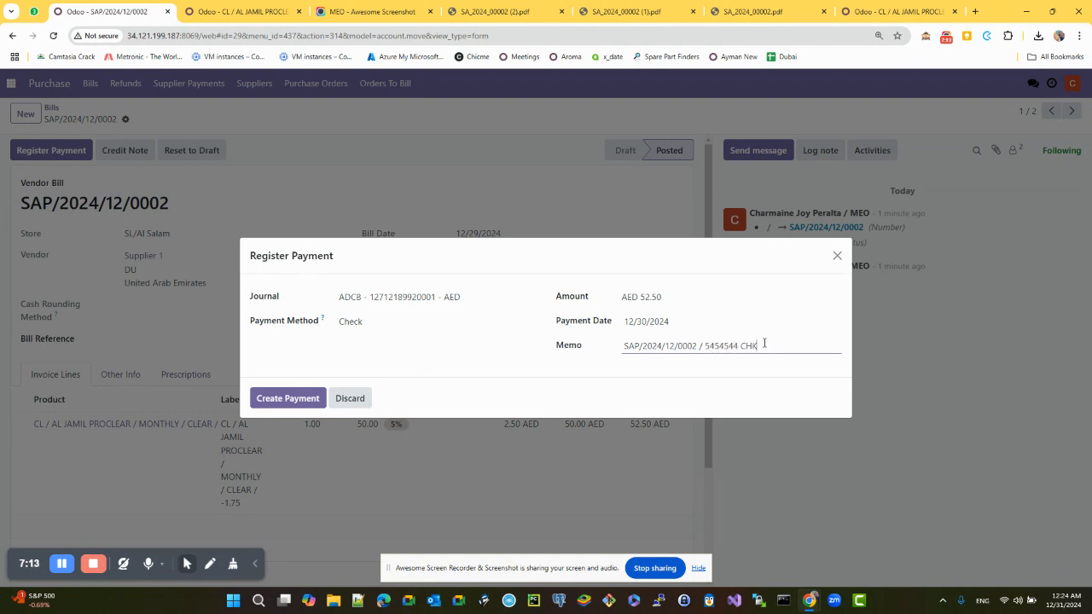
pyautogui.moveTo(763, 344); pyautogui.dragTo(710, 350)
pyautogui.click(708, 348)
pyautogui.moveTo(697, 345); pyautogui.dragTo(578, 356)
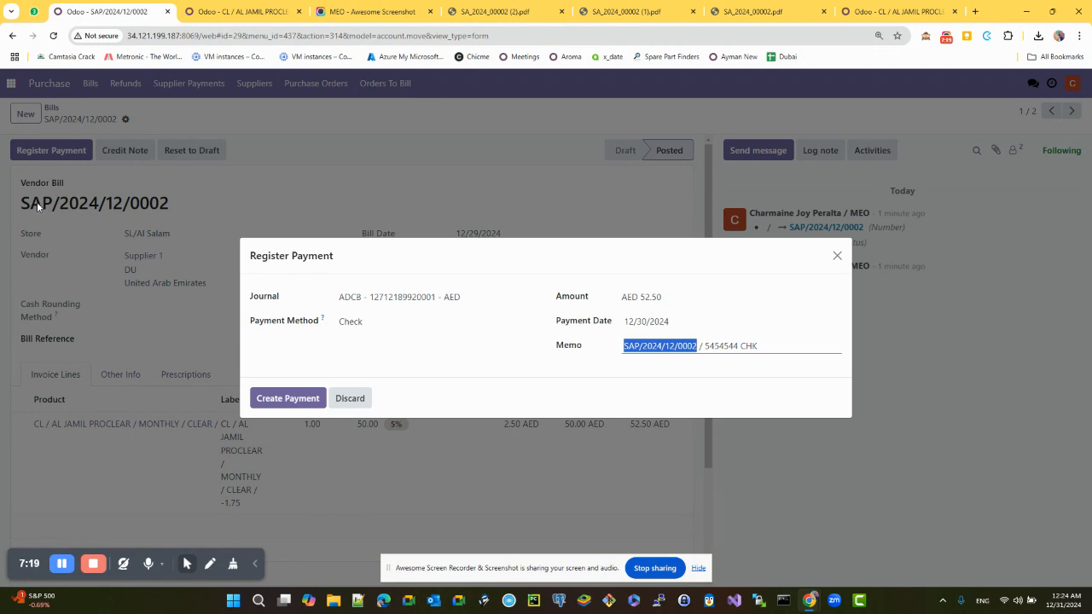
pyautogui.moveTo(451, 267); pyautogui.dragTo(518, 132)
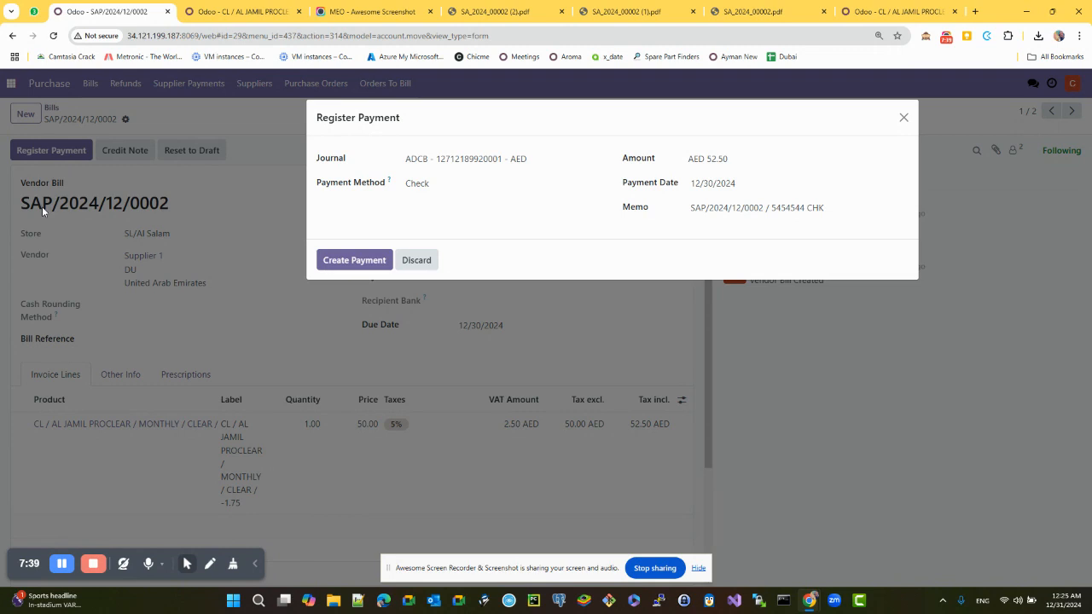
# - Review the journal and payment method choices, keeping ADCB and Check
pyautogui.click(441, 160)
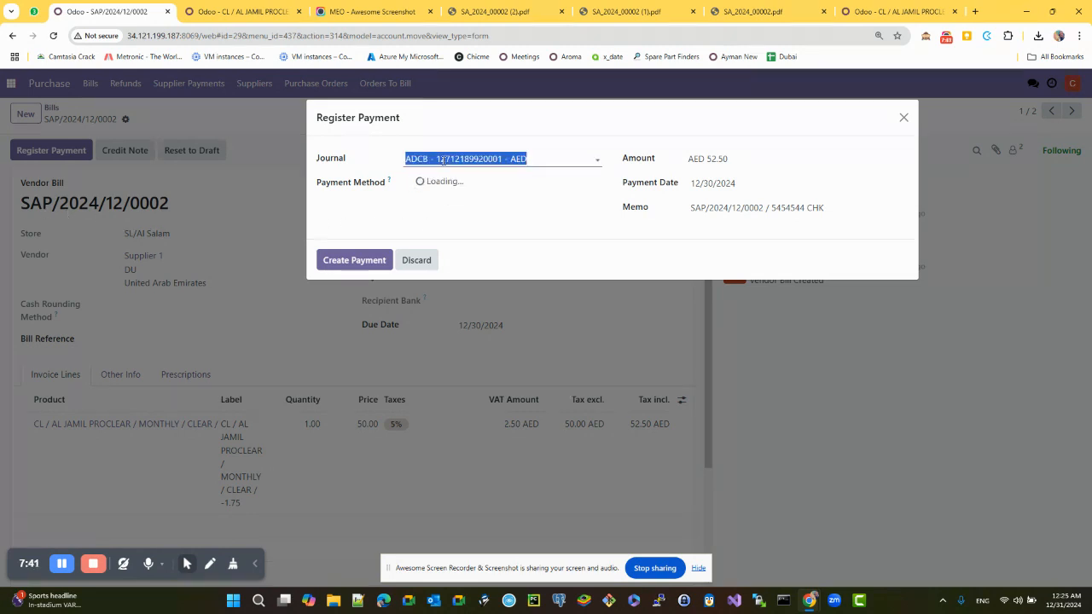
pyautogui.click(372, 211)
pyautogui.click(435, 181)
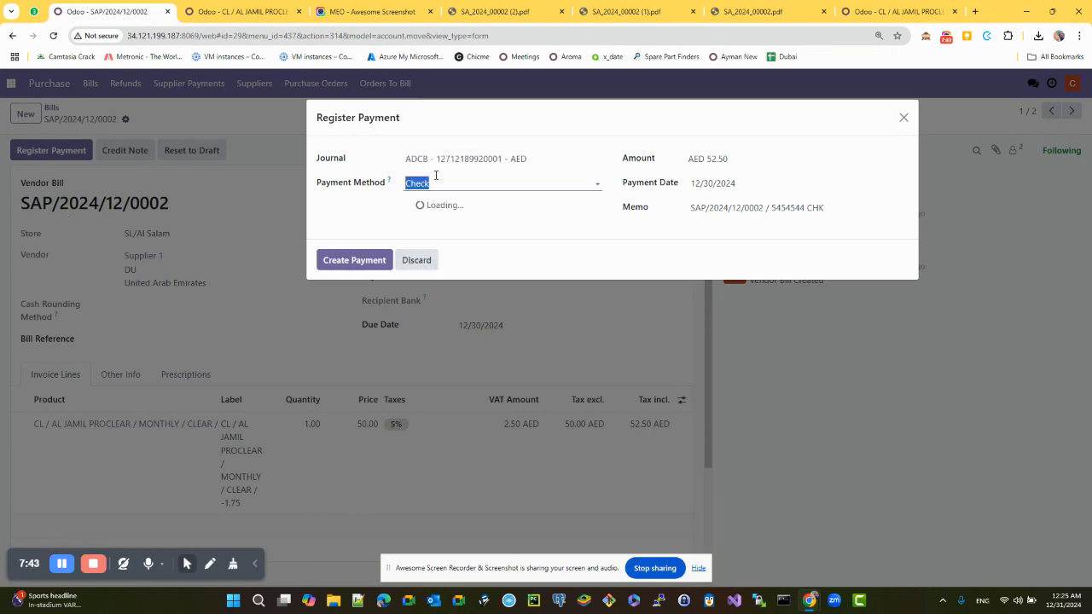
pyautogui.click(429, 222)
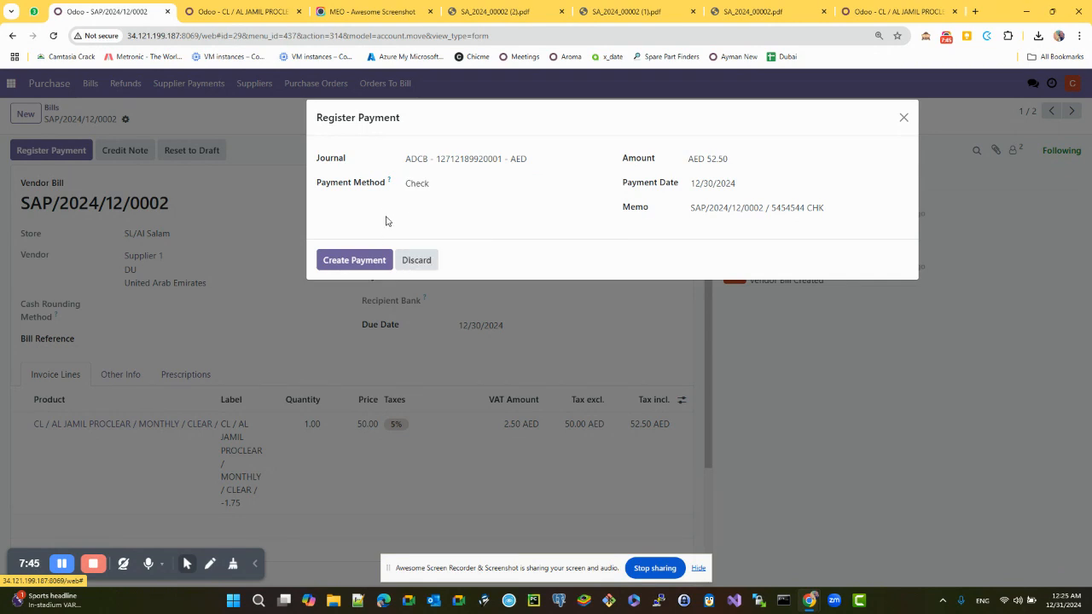
# - Try payment amounts of 40 and 500 AED, and close the payment registration without creating it
pyautogui.click(718, 158)
pyautogui.write('40')
pyautogui.click(702, 127)
pyautogui.click(744, 131)
pyautogui.write('50')
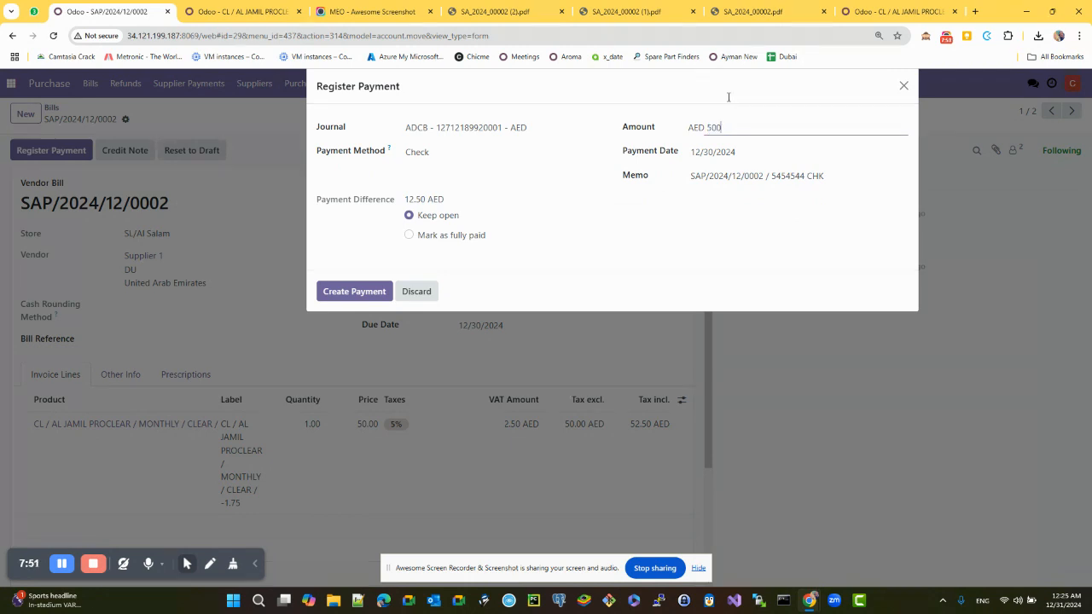
pyautogui.write('0')
pyautogui.moveTo(674, 98); pyautogui.dragTo(522, 149)
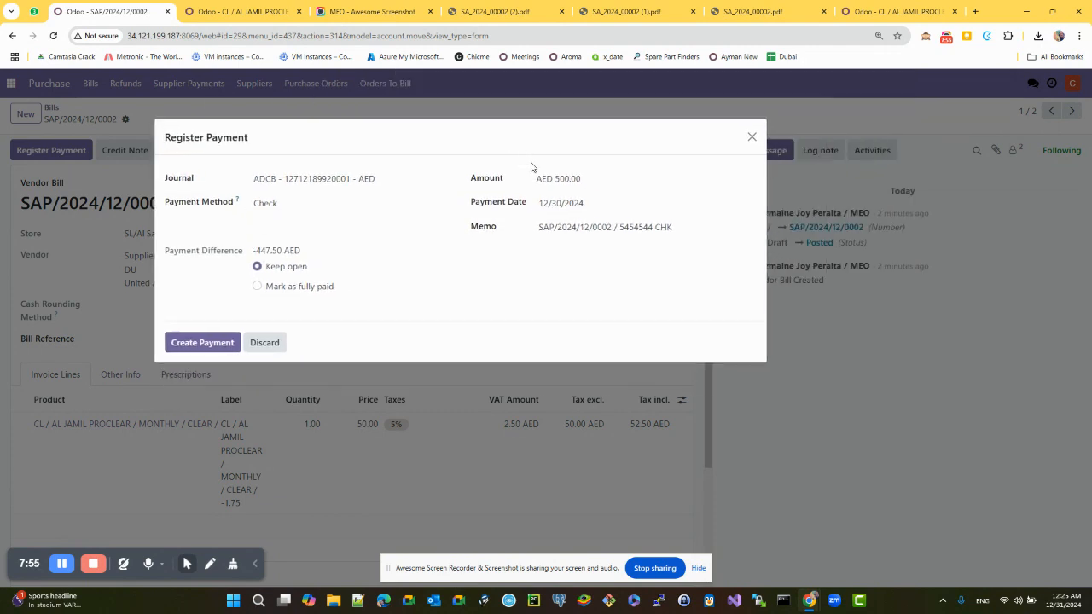
pyautogui.click(602, 182)
pyautogui.click(752, 137)
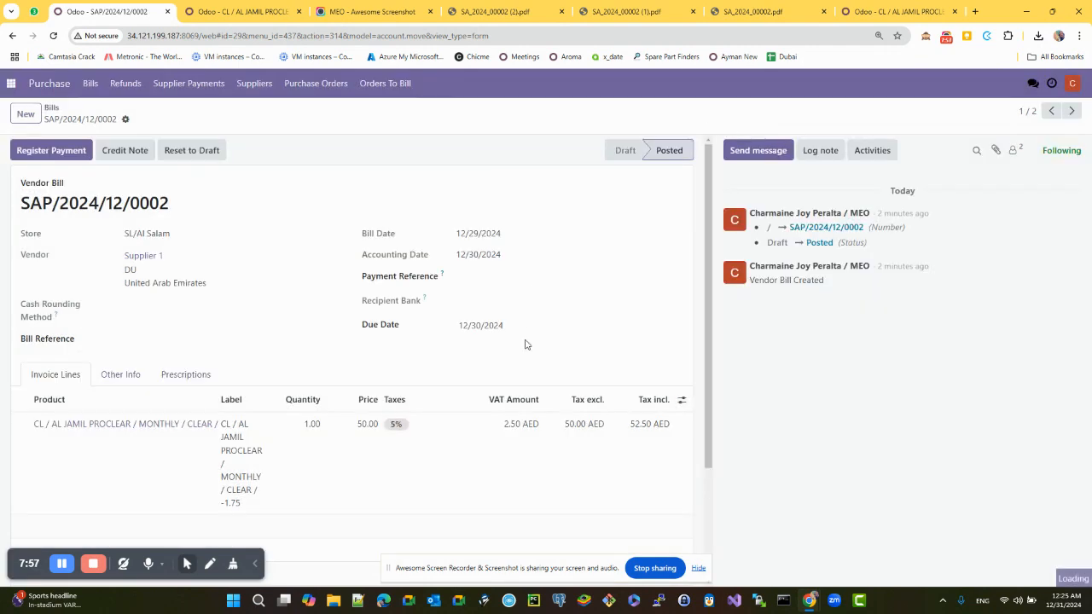
# - Check the bill's total and start a new payment using the Dubai Islamic Bank journal and the Checks payment method
pyautogui.scroll(-3, 526, 344)
pyautogui.moveTo(630, 488); pyautogui.dragTo(678, 490)
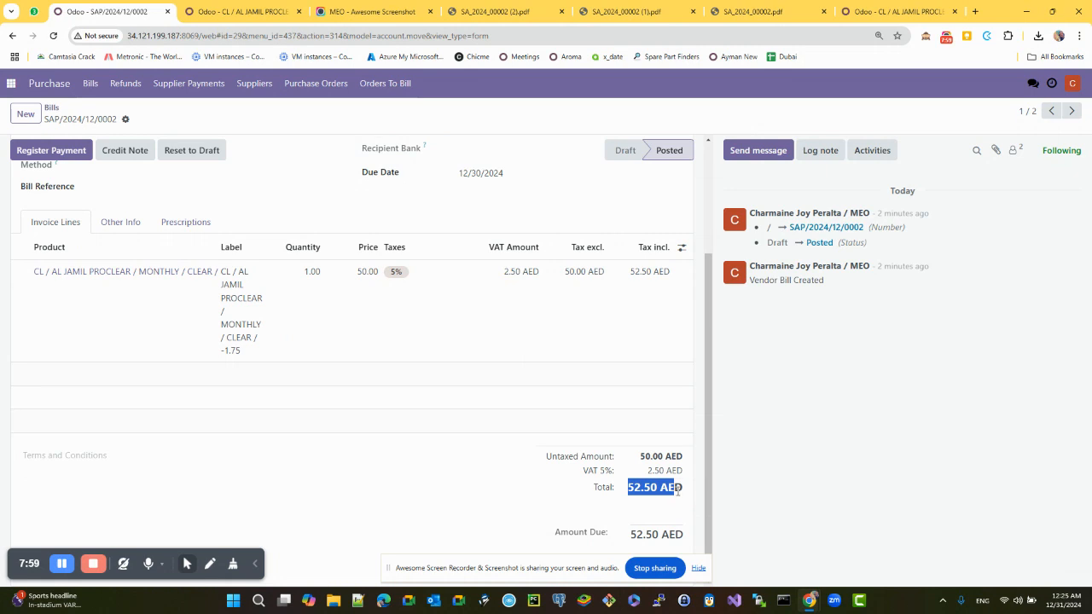
pyautogui.scroll(5, 475, 410)
pyautogui.click(51, 150)
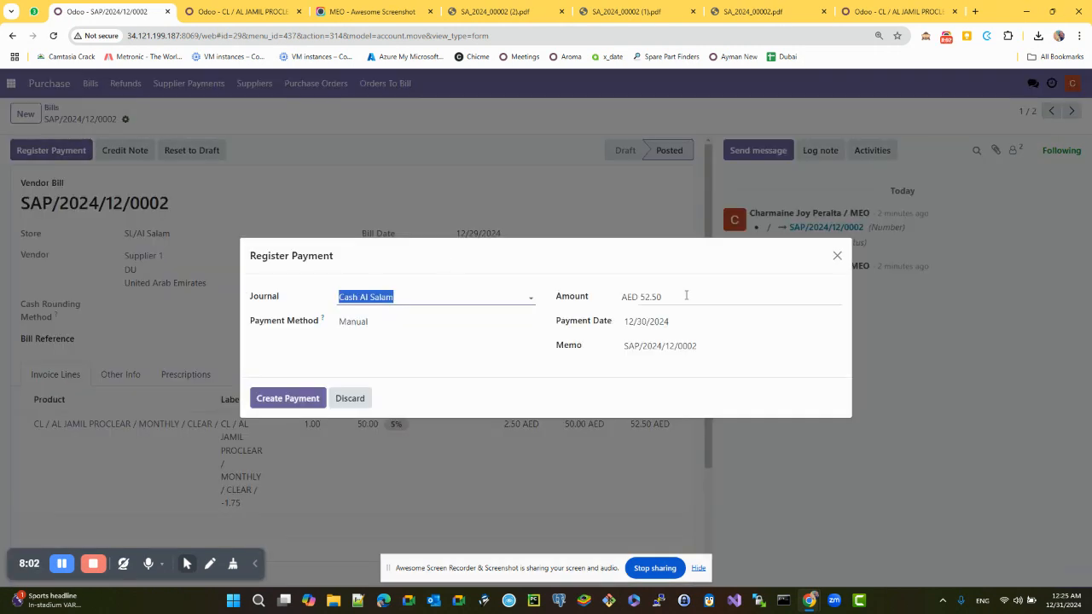
pyautogui.click(671, 298)
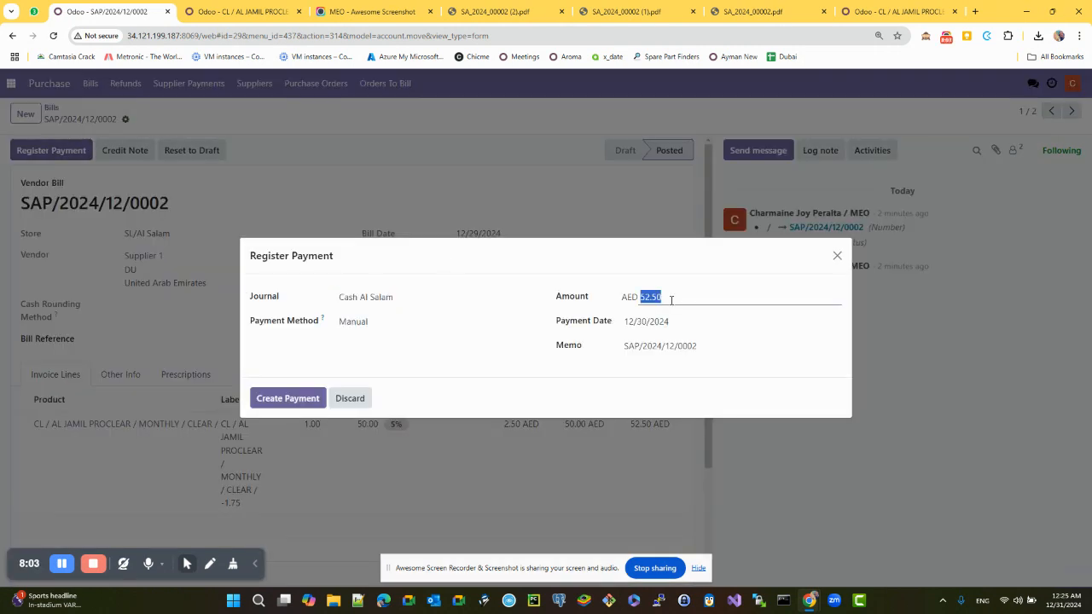
pyautogui.click(429, 301)
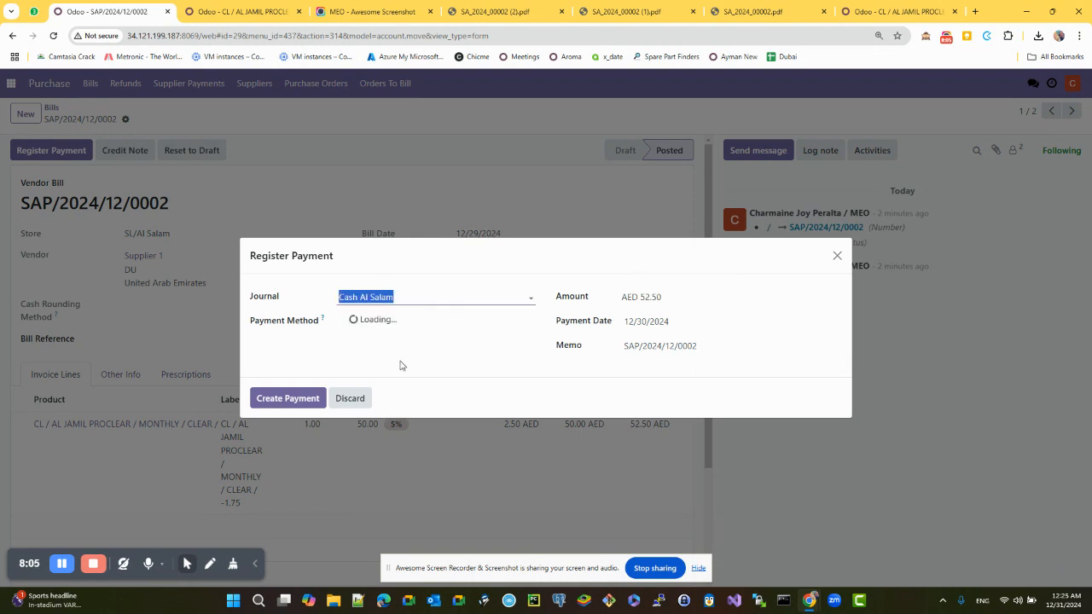
pyautogui.click(394, 352)
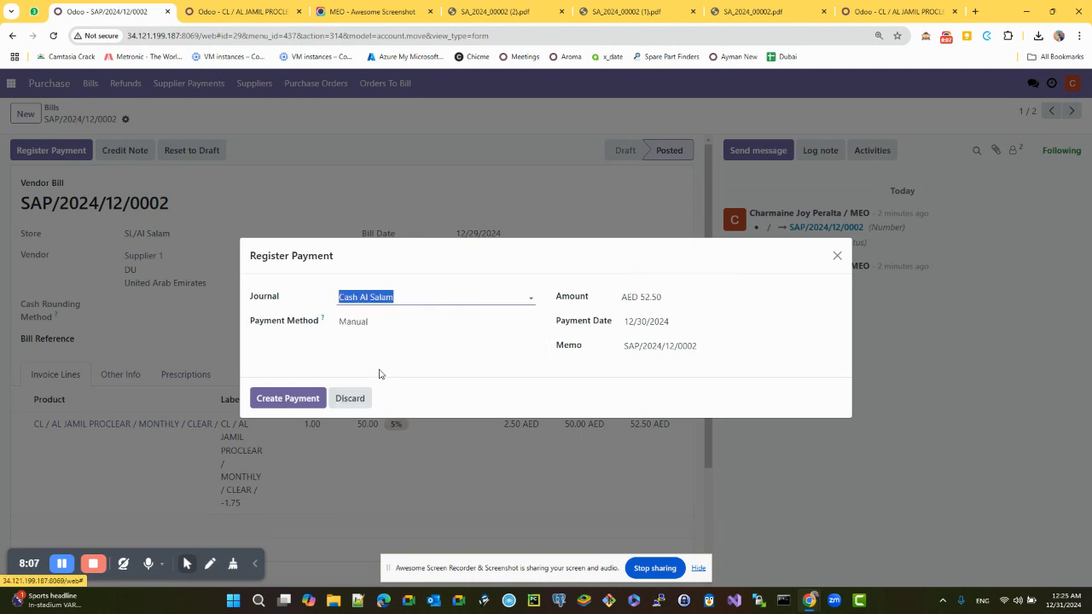
pyautogui.click(384, 314)
pyautogui.click(388, 341)
# - Append "-5555555 CHK" to the payment memo and review the payment date, amount and method
pyautogui.click(737, 348)
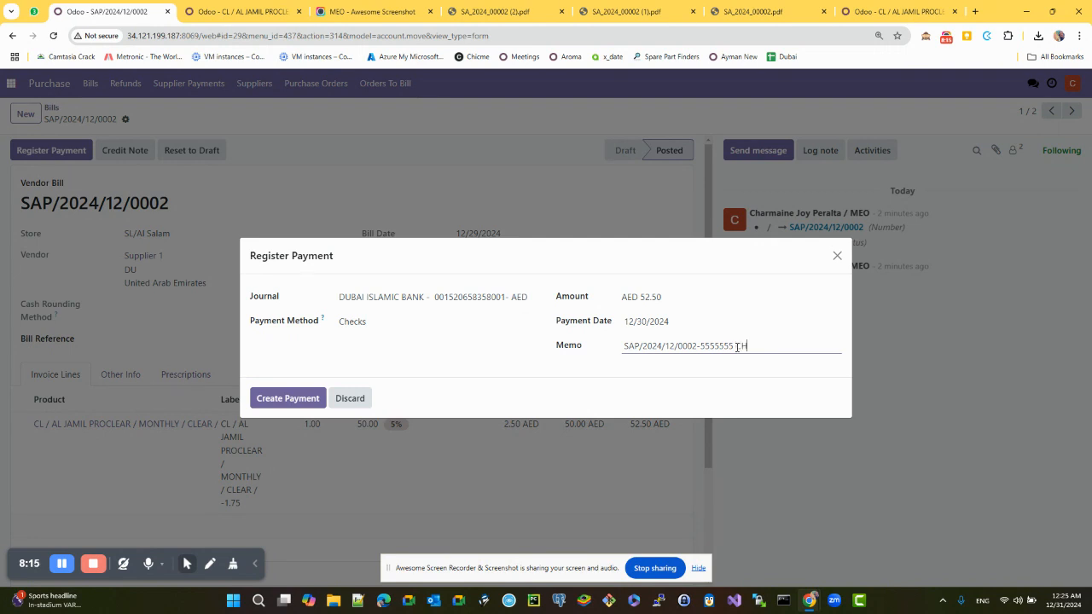
pyautogui.moveTo(753, 347); pyautogui.dragTo(699, 346)
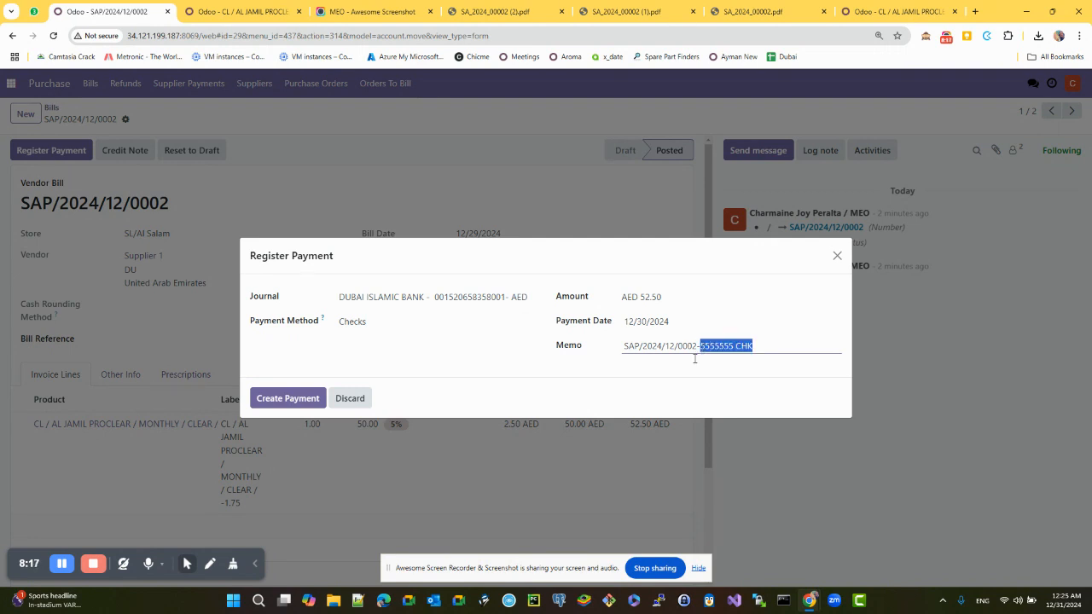
pyautogui.click(635, 331)
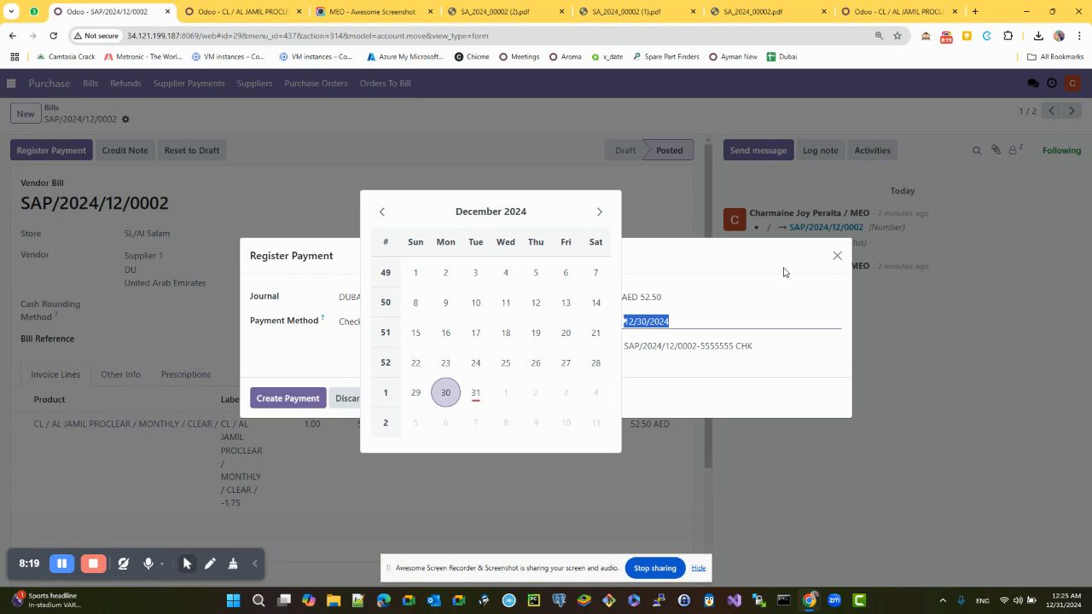
pyautogui.click(673, 290)
pyautogui.click(665, 296)
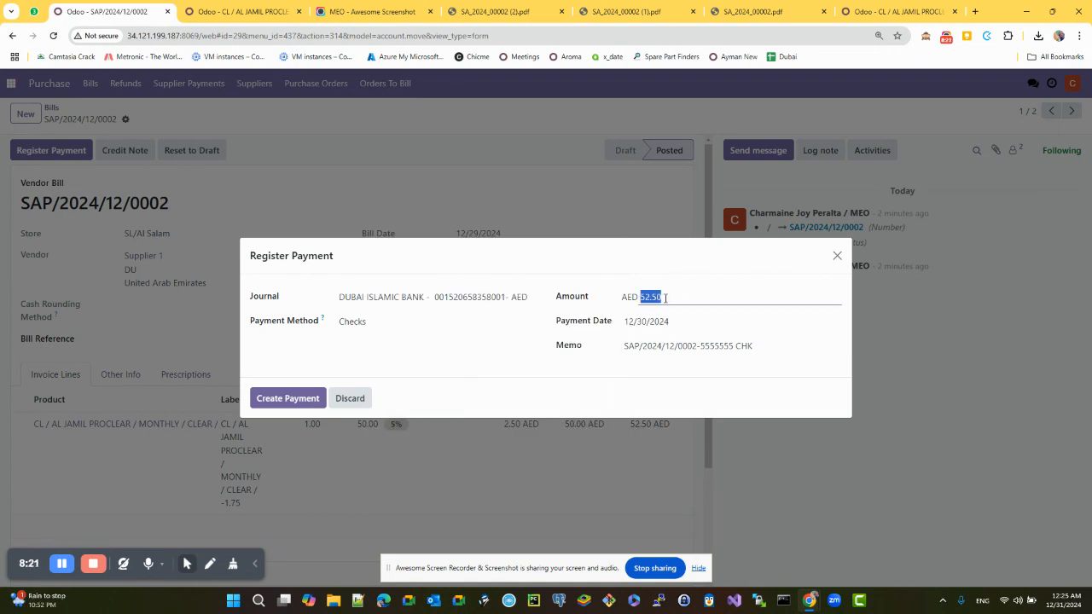
pyautogui.click(408, 320)
pyautogui.click(404, 320)
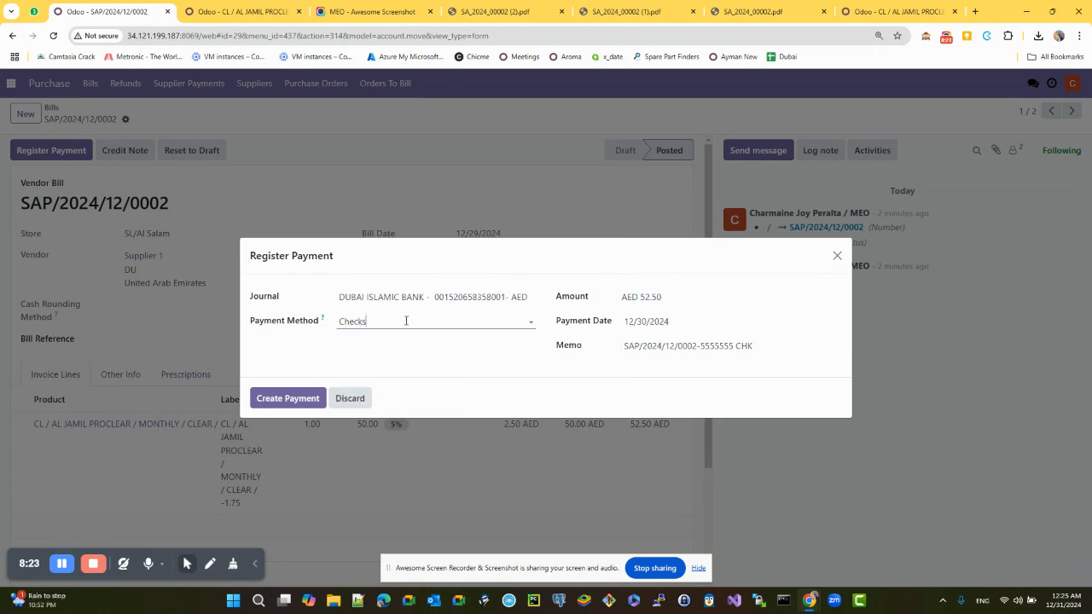
# - Set the payment amount to 100 AED and examine the payment difference
pyautogui.click(669, 300)
pyautogui.write('100')
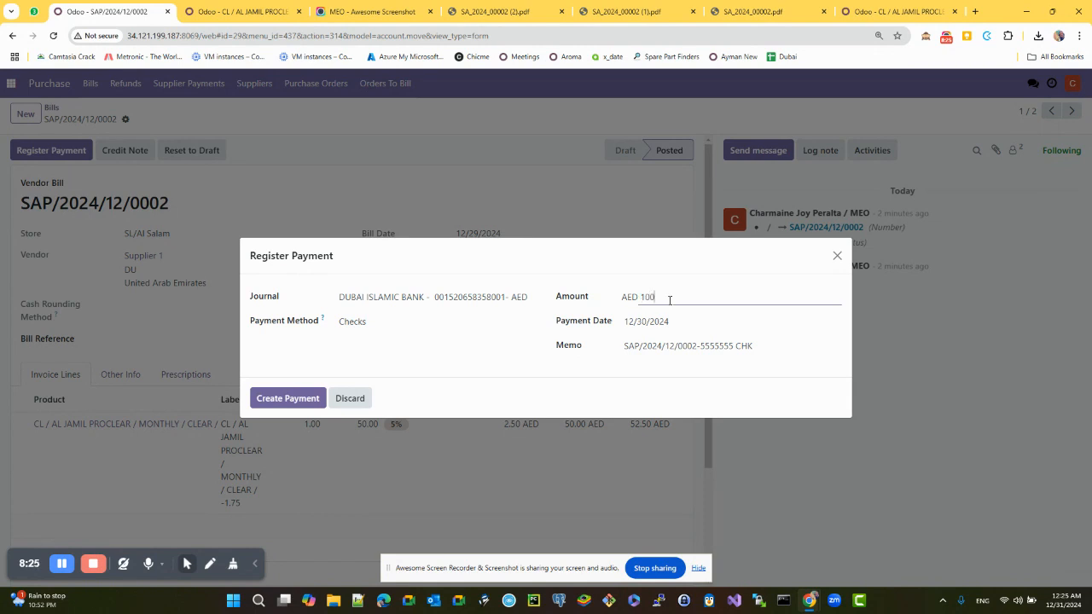
pyautogui.click(662, 286)
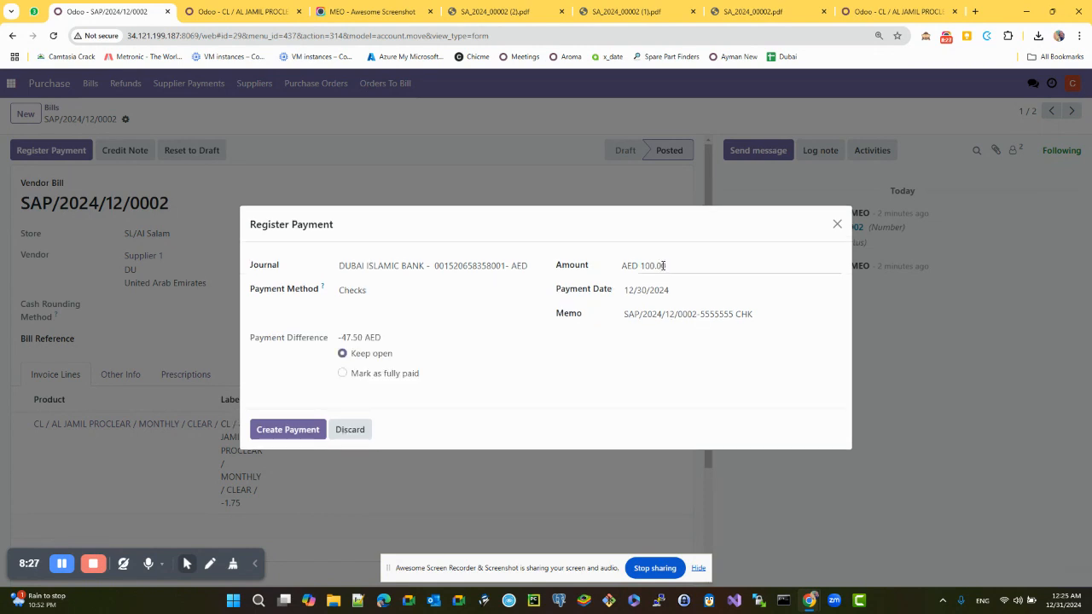
pyautogui.click(645, 266)
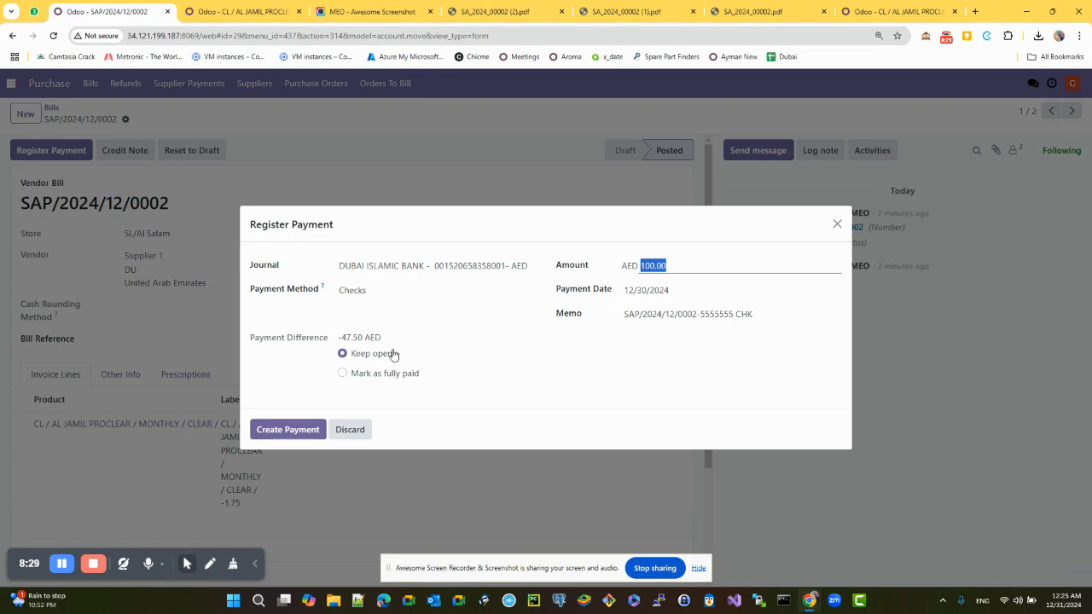
pyautogui.moveTo(258, 342); pyautogui.dragTo(339, 342)
pyautogui.click(335, 343)
# - Create the payment with the payment difference kept open and view the bill
pyautogui.moveTo(473, 222); pyautogui.dragTo(429, 127)
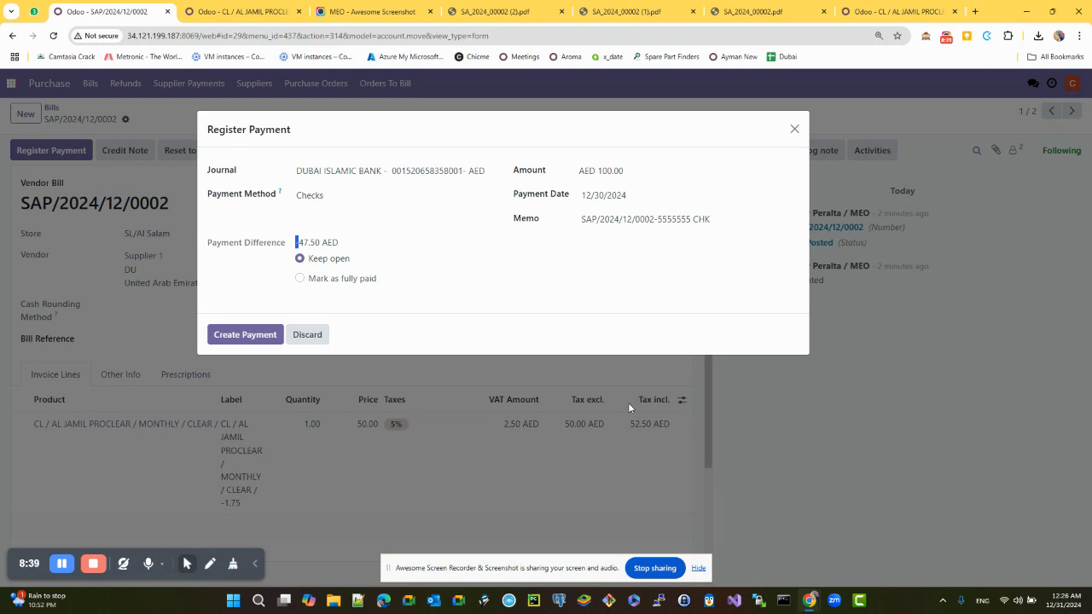
pyautogui.moveTo(310, 259); pyautogui.dragTo(499, 267)
pyautogui.click(623, 170)
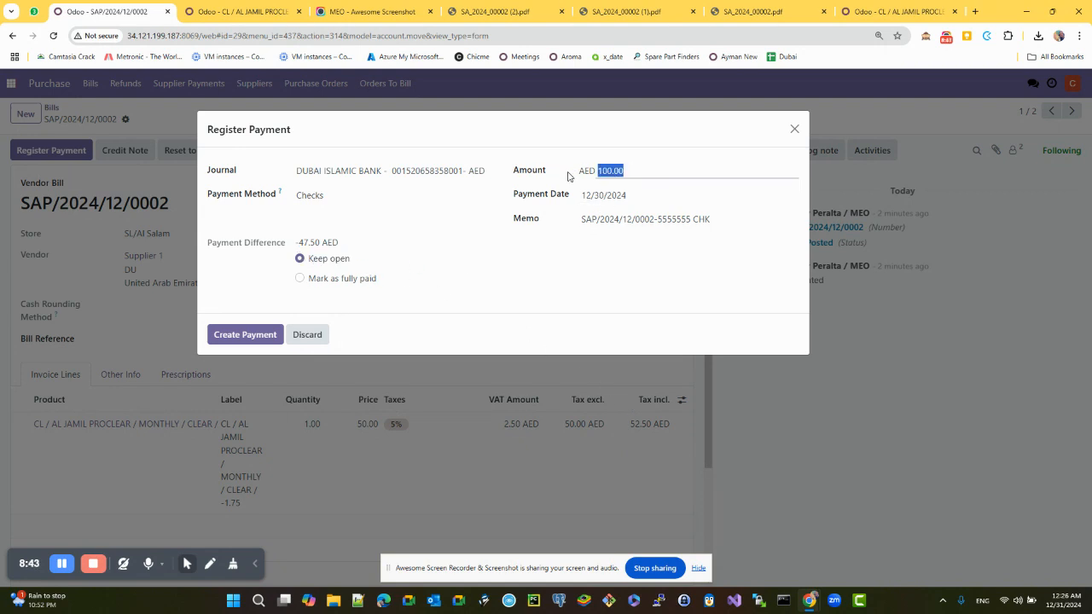
pyautogui.click(249, 335)
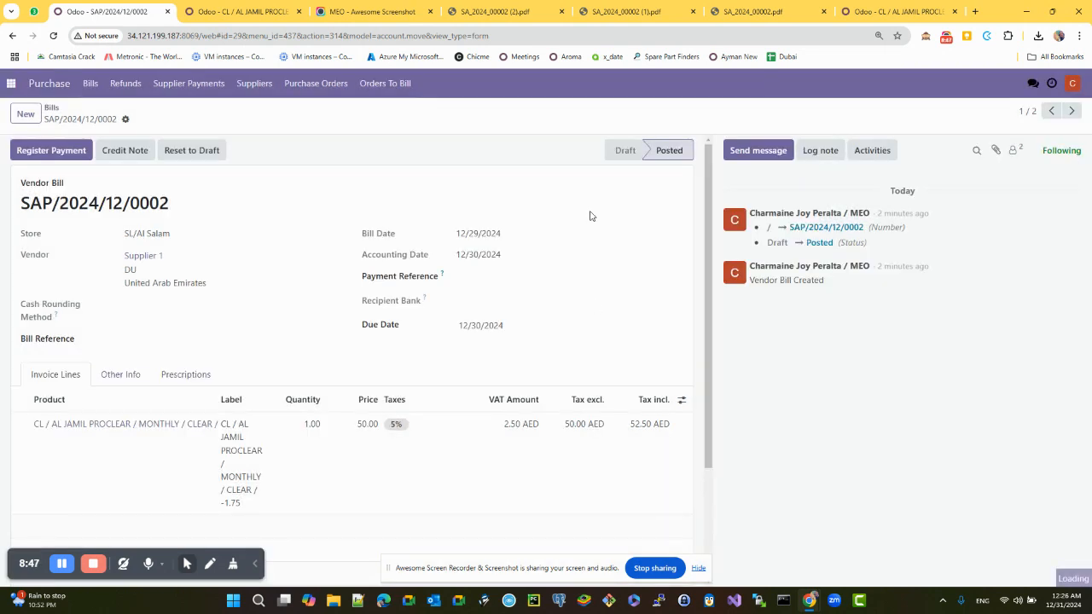
pyautogui.scroll(-2, 632, 255)
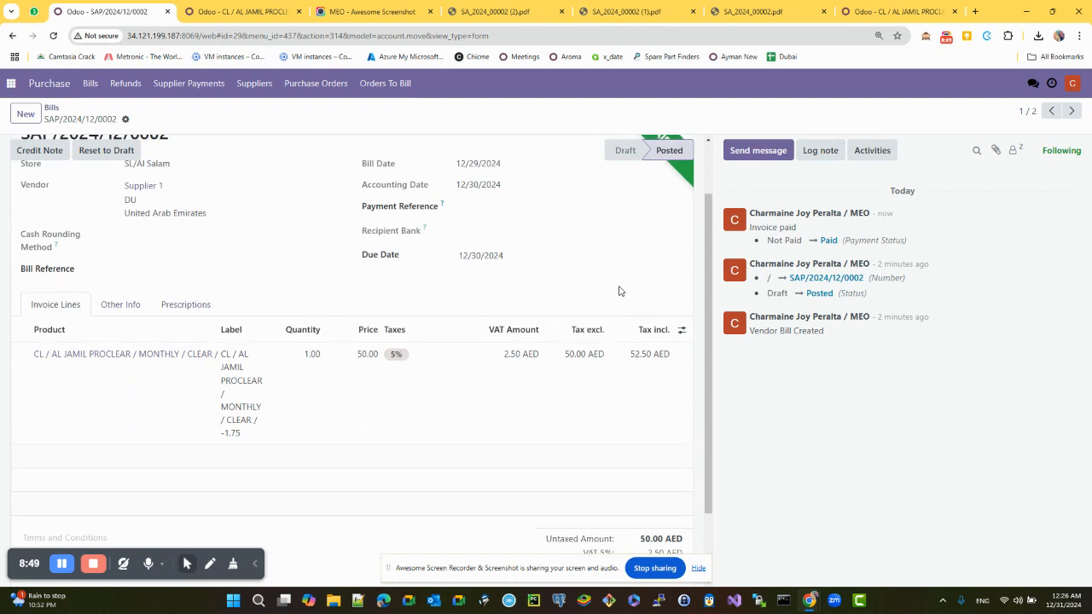
# - Check the paid bill's total and paid amount, and go back to the list of bills
pyautogui.moveTo(564, 506); pyautogui.dragTo(644, 482)
pyautogui.click(649, 507)
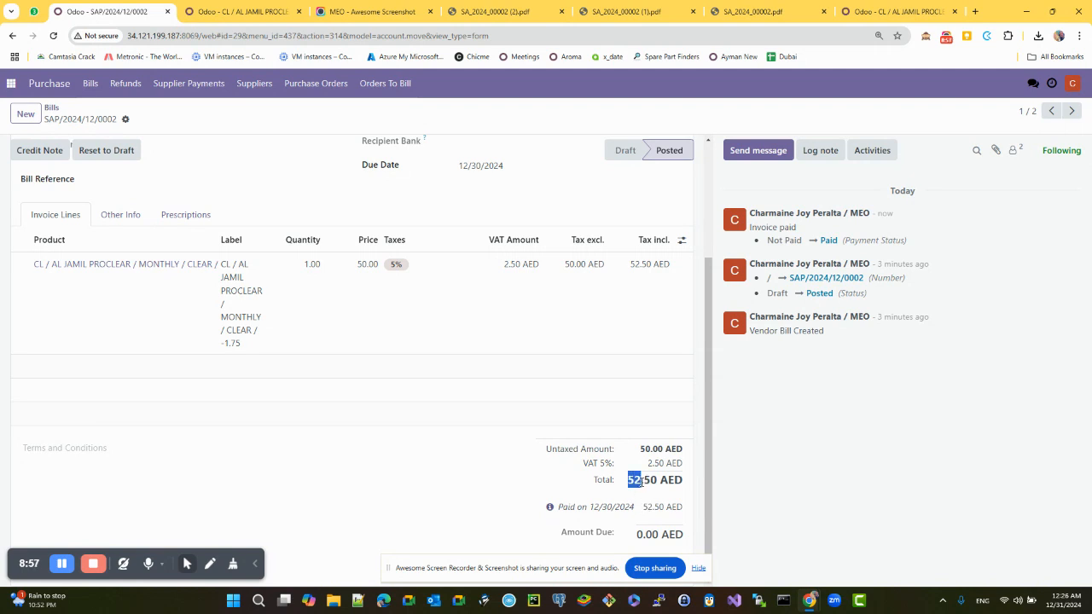
pyautogui.click(50, 107)
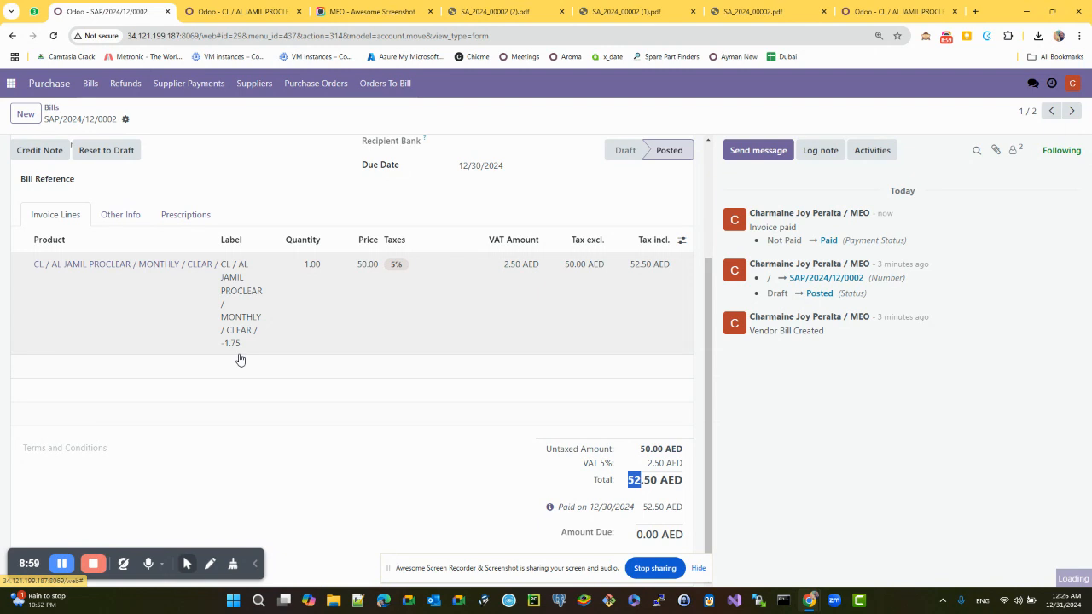
pyautogui.doubleClick(492, 113)
pyautogui.click(521, 114)
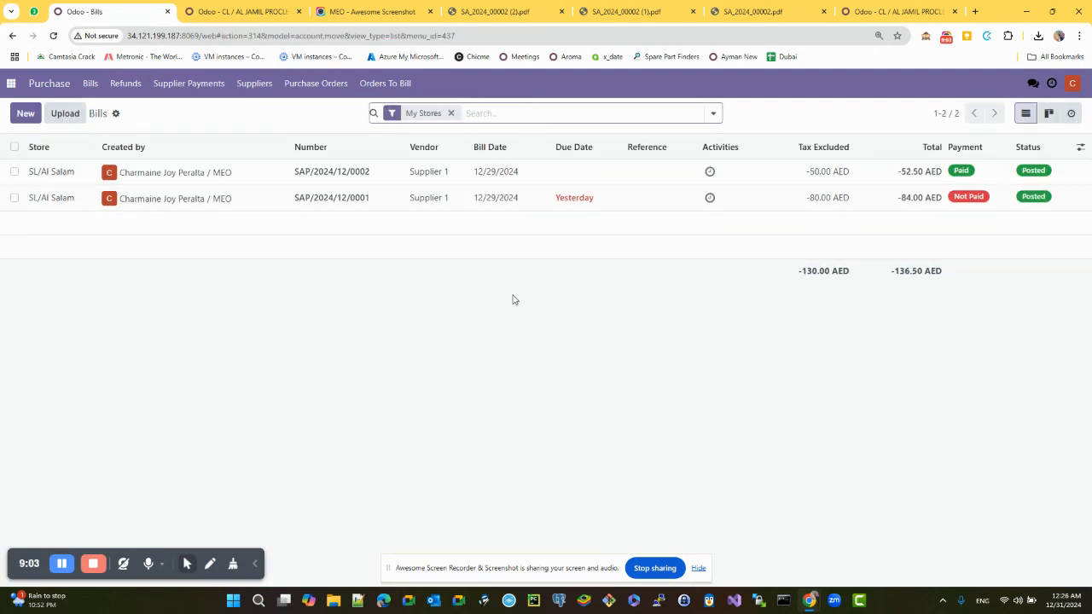
# - Select the paid bill in the list and show the Amount Due column
pyautogui.click(14, 171)
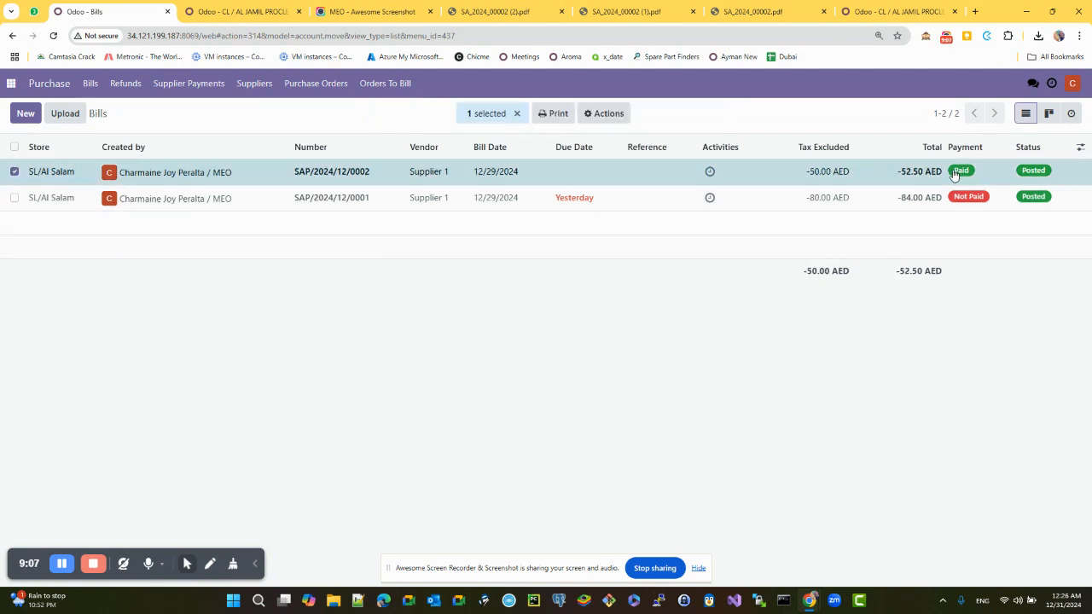
pyautogui.click(1080, 149)
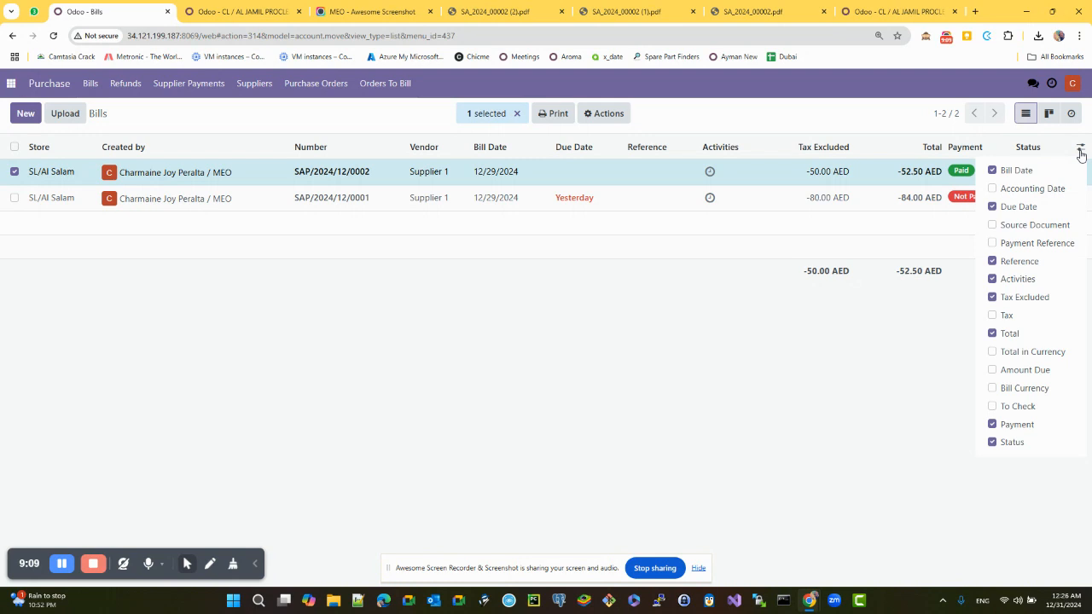
pyautogui.click(1009, 373)
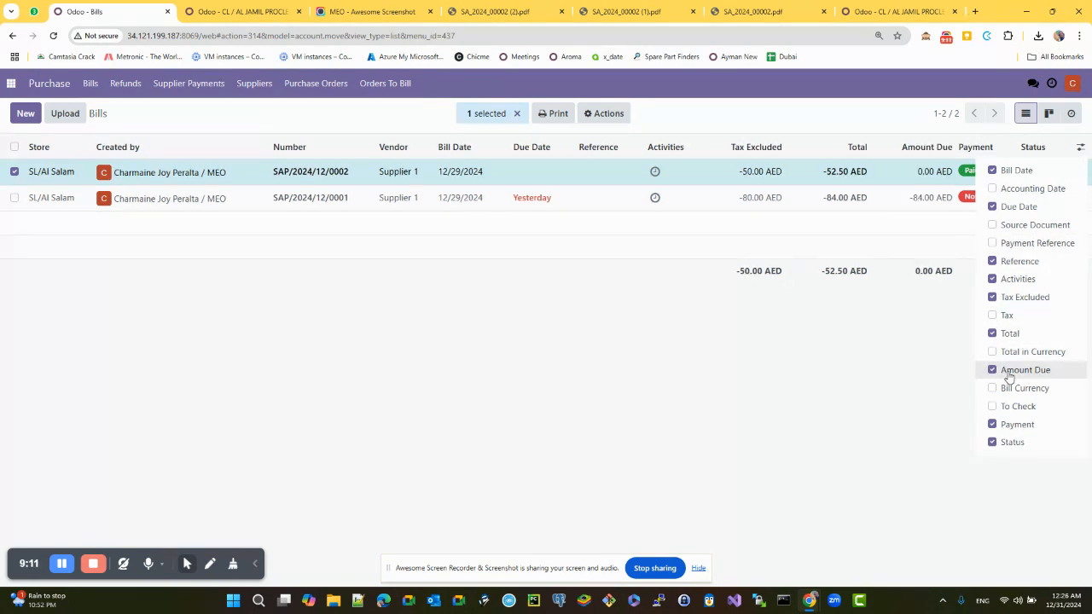
pyautogui.click(953, 368)
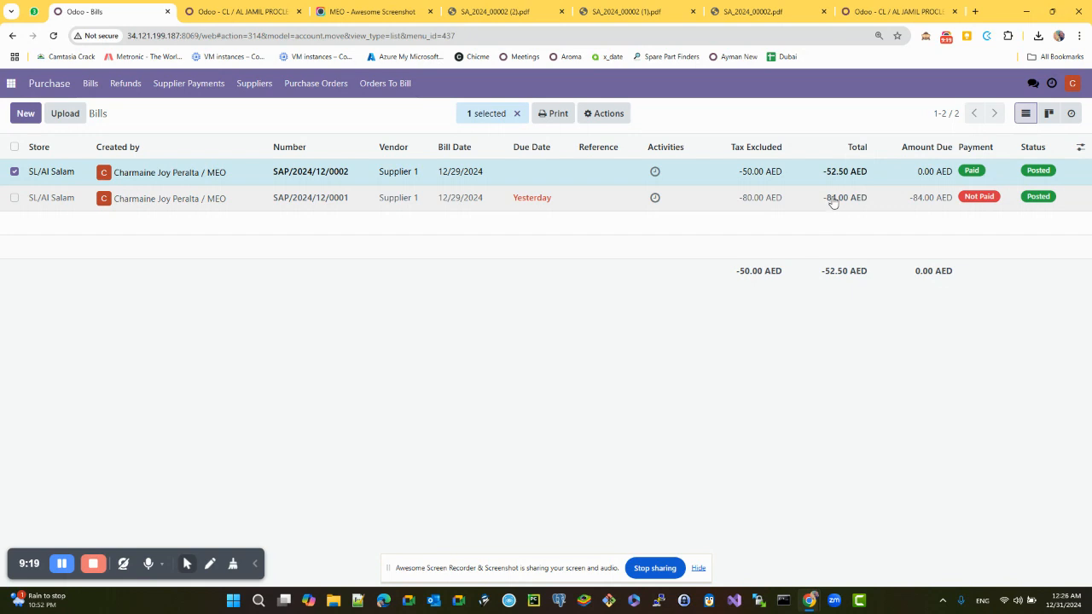
# - Open the unpaid Supplier 1 bill and review its store, vendor and invoice line
pyautogui.click(46, 182)
pyautogui.click(52, 108)
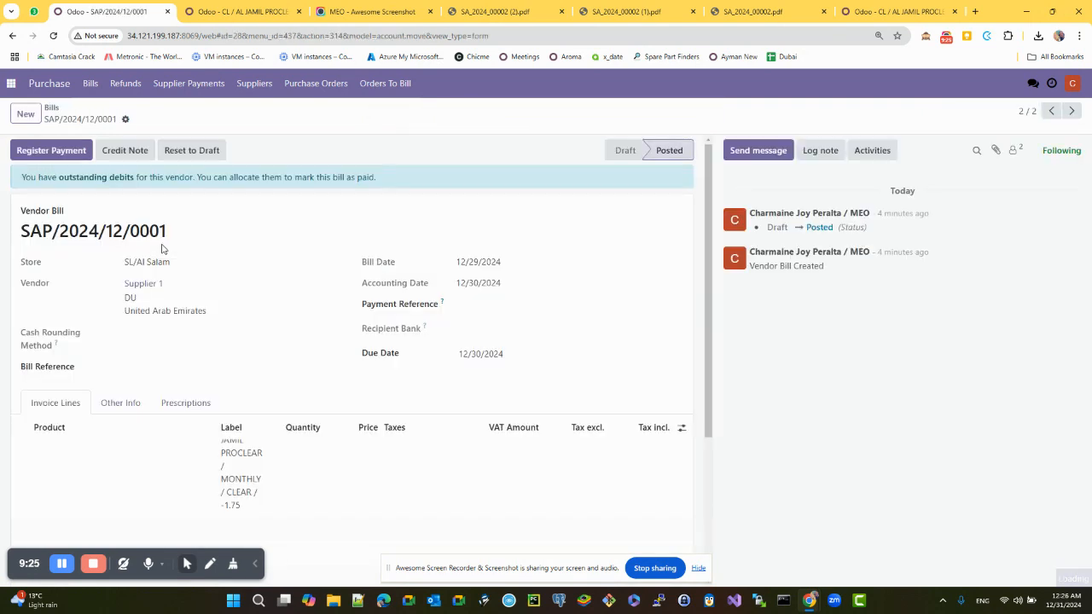
pyautogui.scroll(-1, 243, 435)
pyautogui.scroll(-2, 243, 435)
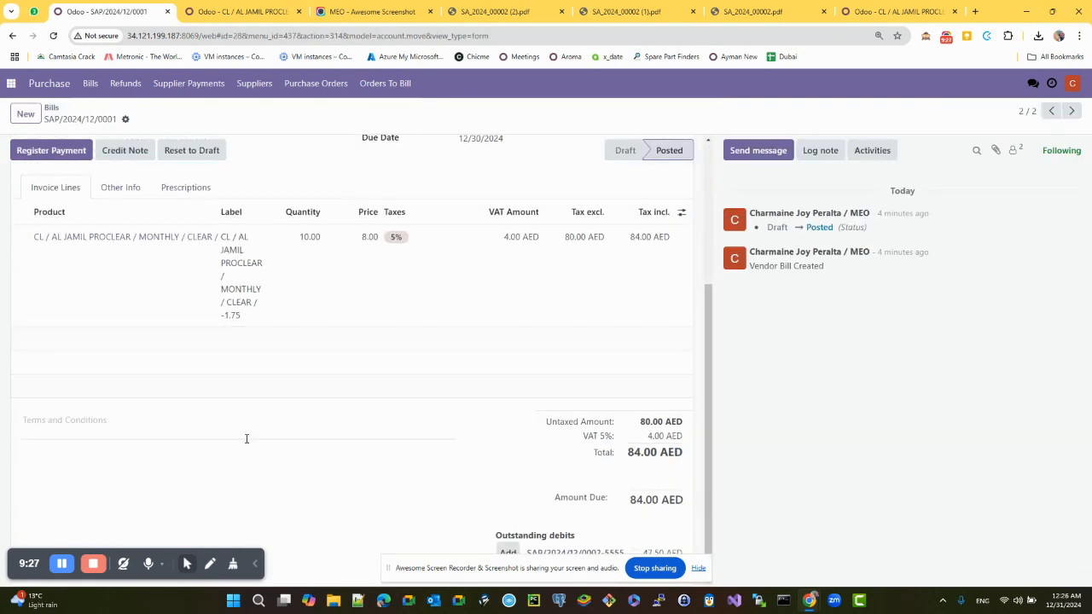
pyautogui.scroll(3, 247, 441)
pyautogui.moveTo(113, 267); pyautogui.dragTo(154, 290)
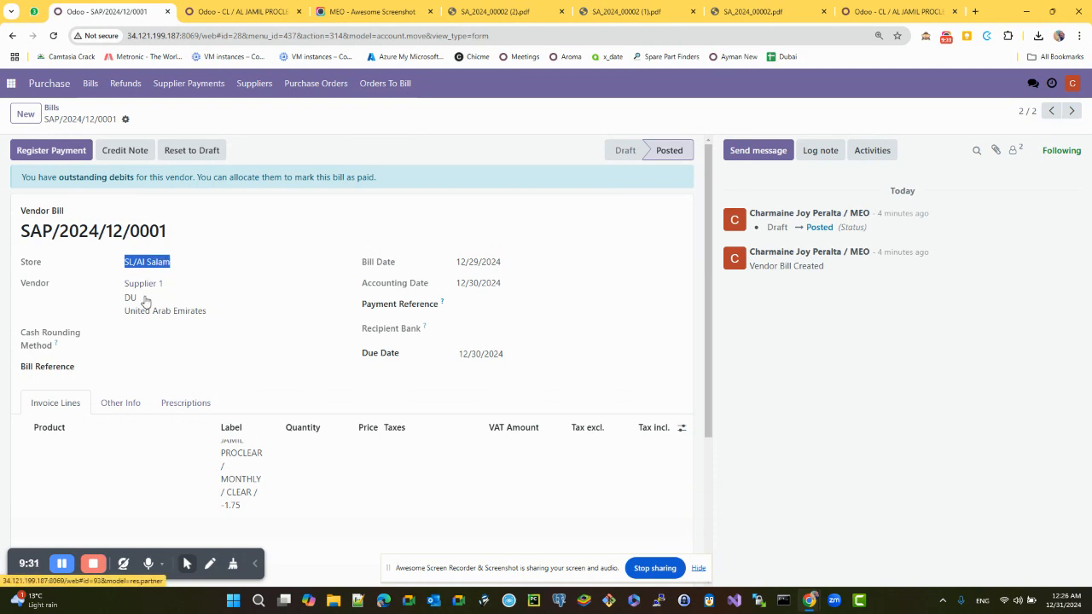
pyautogui.hotkey('ctrl', '+')
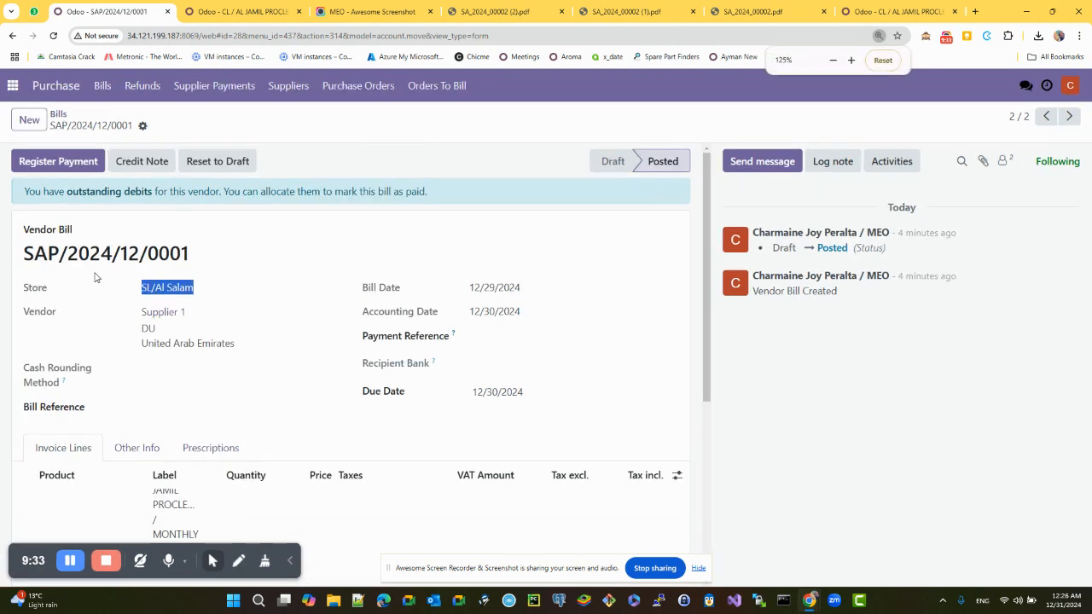
# - Read the notice about the vendor's outstanding debits on the unpaid bill
pyautogui.moveTo(26, 192); pyautogui.dragTo(428, 191)
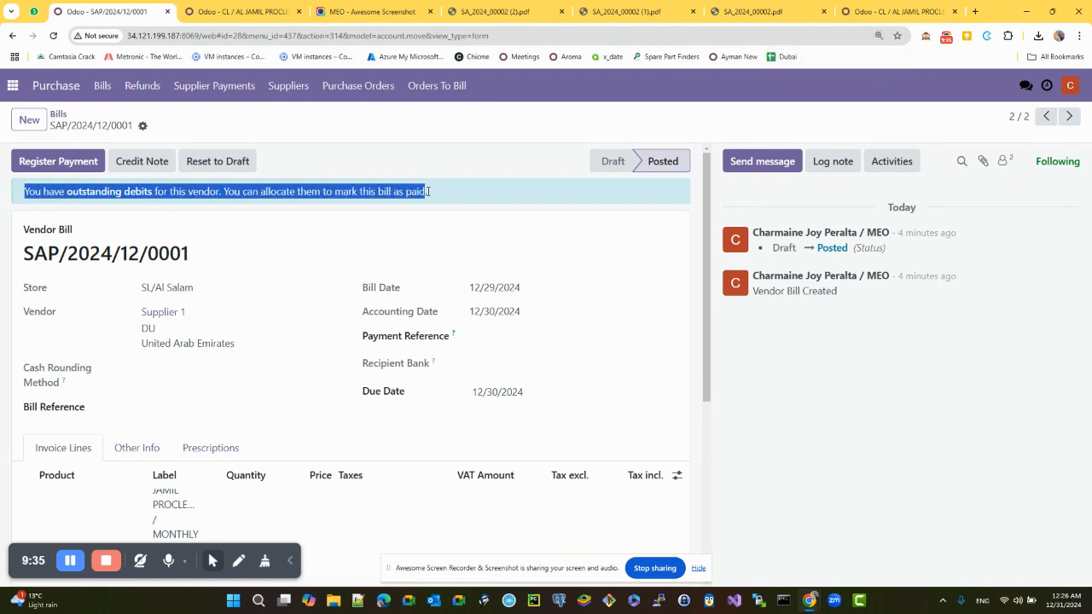
pyautogui.click(42, 211)
pyautogui.moveTo(24, 192); pyautogui.dragTo(272, 193)
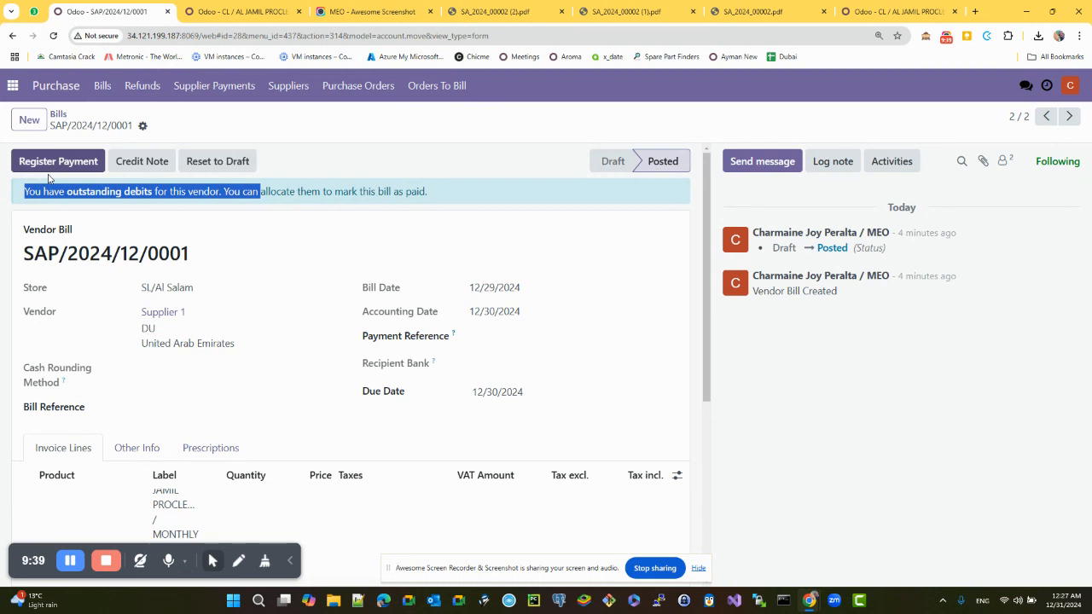
pyautogui.click(75, 202)
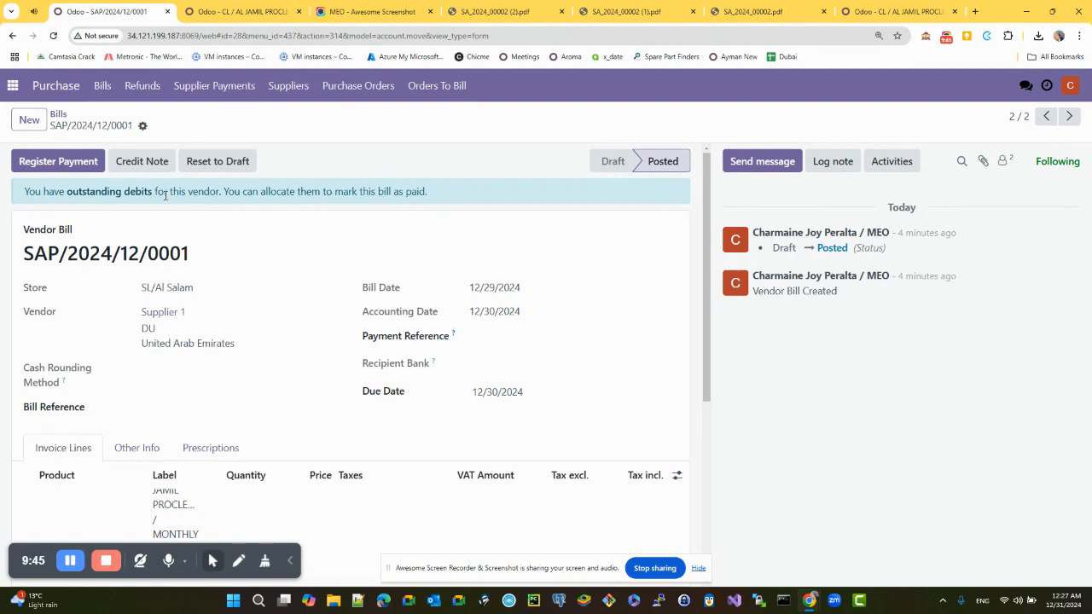
pyautogui.moveTo(235, 194); pyautogui.dragTo(420, 193)
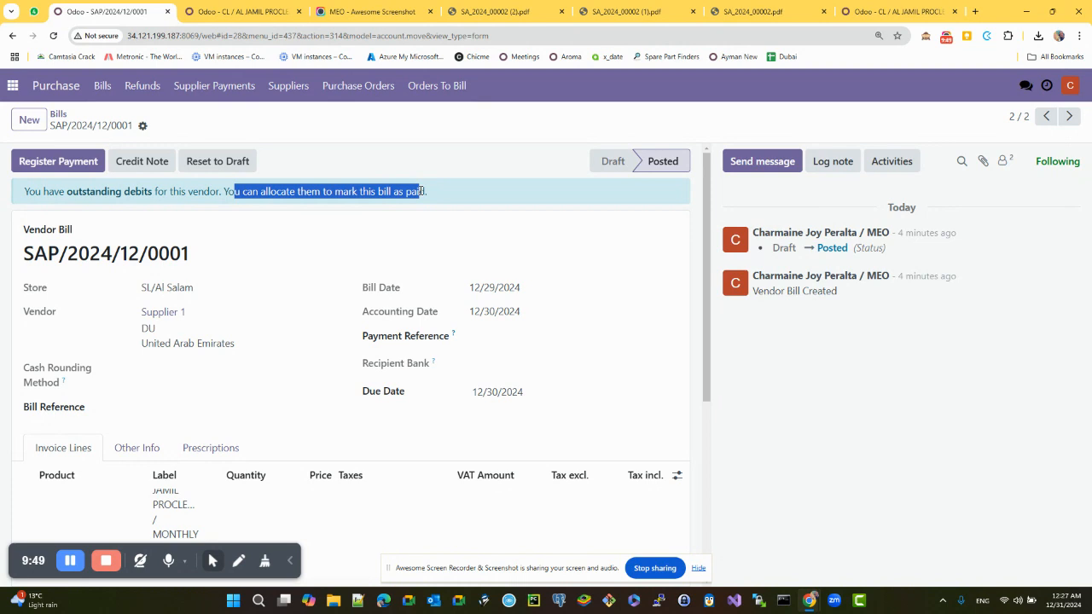
pyautogui.click(373, 190)
# - Examine the unpaid bill's amount due and the outstanding debits listed beneath it
pyautogui.scroll(-3, 126, 194)
pyautogui.scroll(3, 428, 427)
pyautogui.scroll(-3, 429, 423)
pyautogui.middleClick(428, 420)
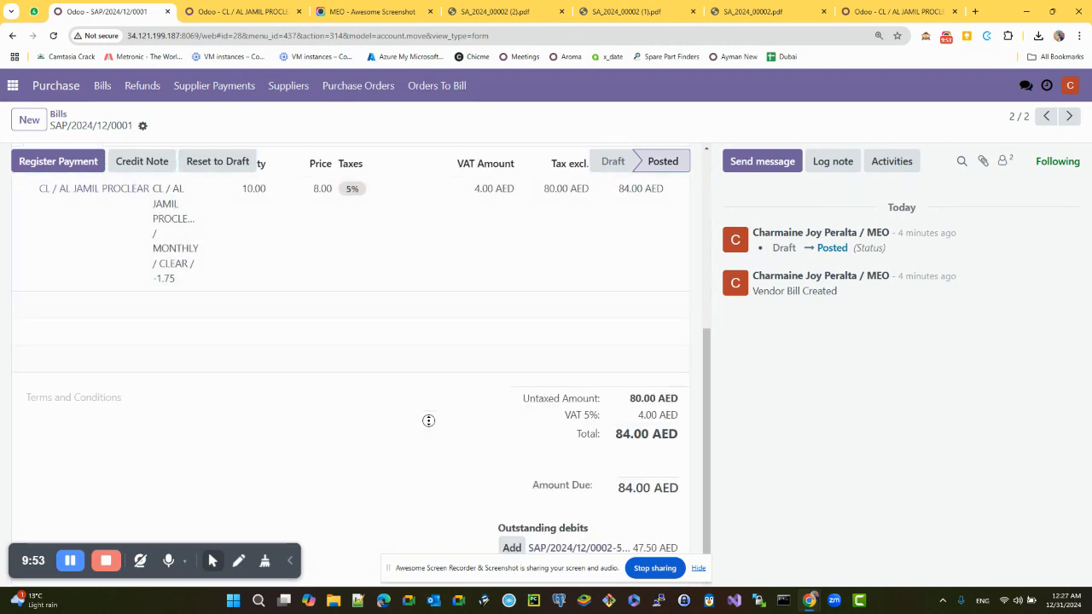
pyautogui.click(698, 569)
pyautogui.moveTo(618, 487); pyautogui.dragTo(655, 487)
pyautogui.moveTo(588, 528)
pyautogui.mouseDown()
pyautogui.moveTo(498, 529)
pyautogui.moveTo(589, 529)
pyautogui.mouseUp()
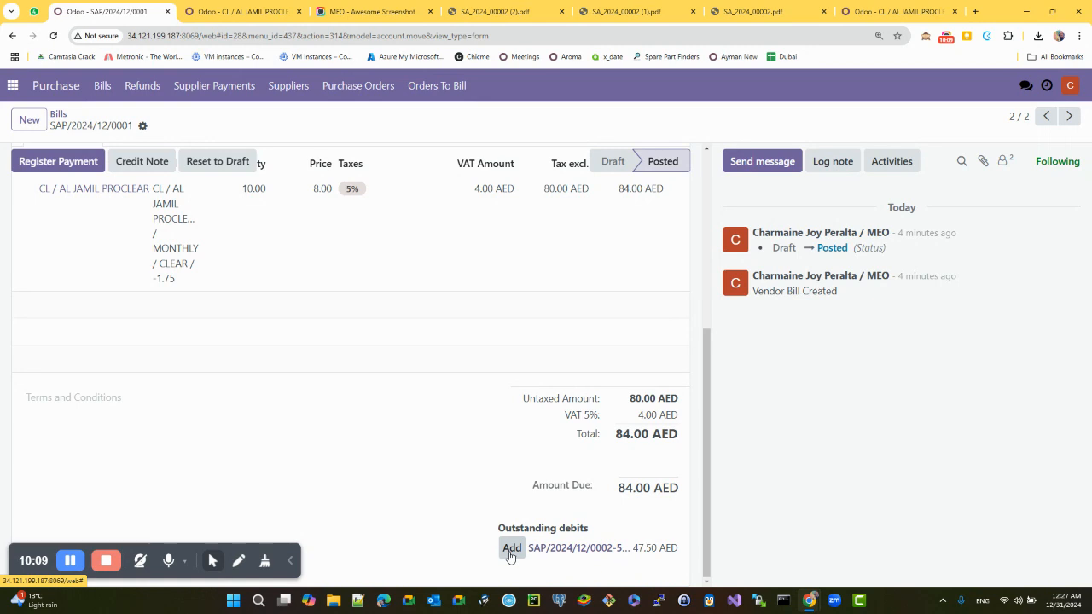
# - Apply the vendor's outstanding debit to the unpaid bill and check its paid amount and amount due
pyautogui.scroll(3, 510, 552)
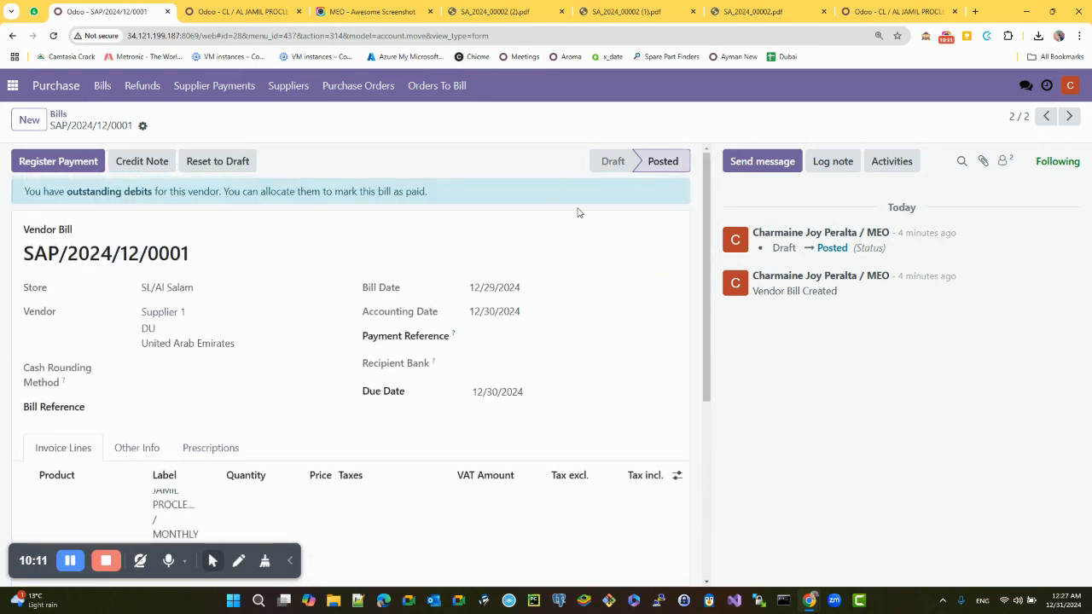
pyautogui.scroll(-5, 571, 305)
pyautogui.click(510, 549)
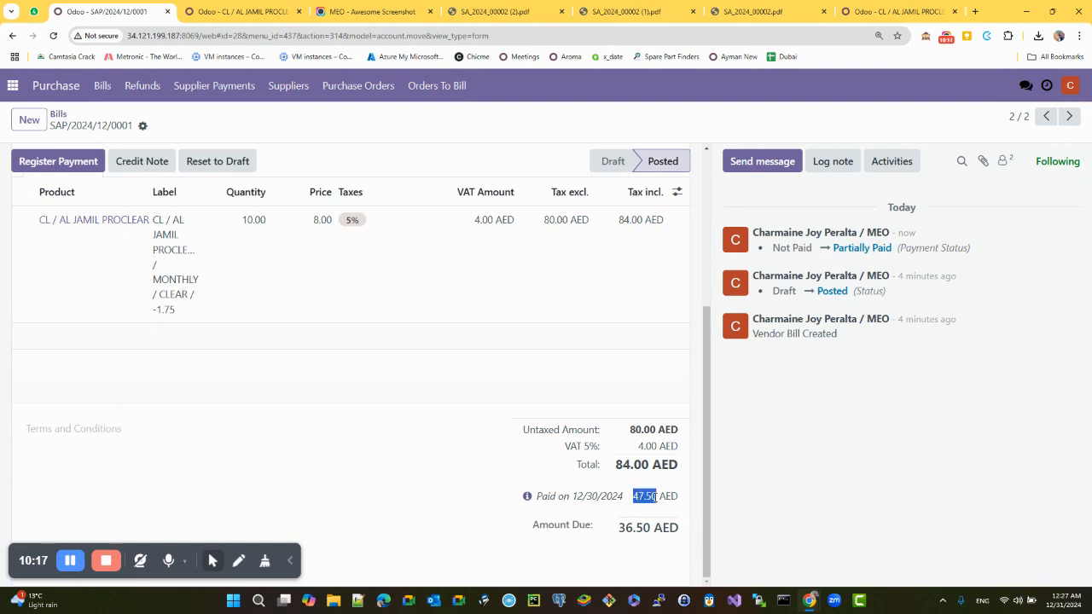
pyautogui.moveTo(616, 533); pyautogui.dragTo(647, 528)
pyautogui.scroll(3, 641, 540)
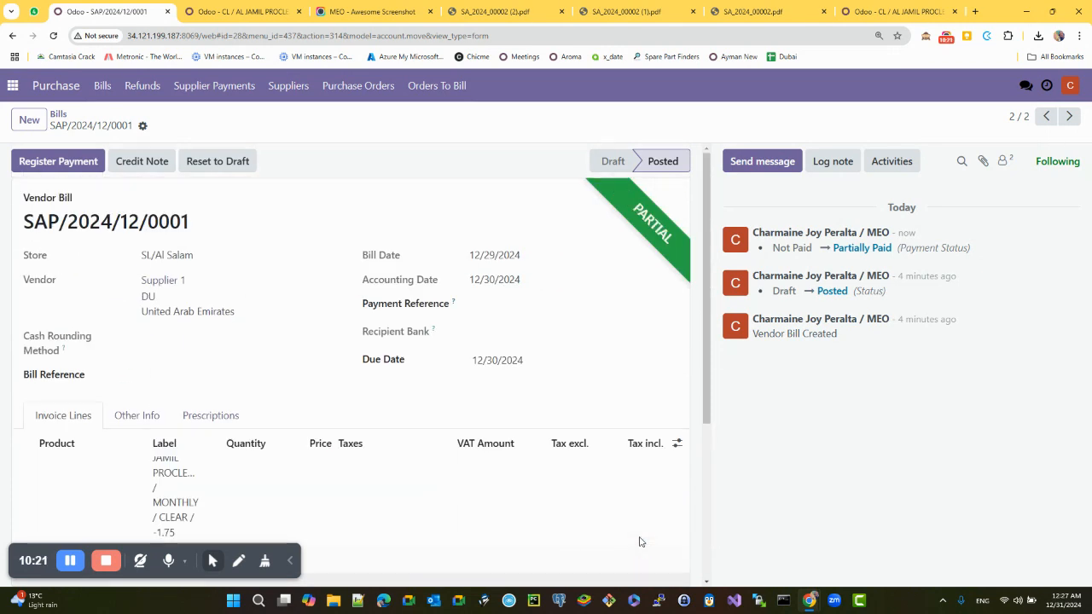
# - Return to the list of bills and compare the payment status and amount due of both Supplier 1 bills
pyautogui.click(60, 113)
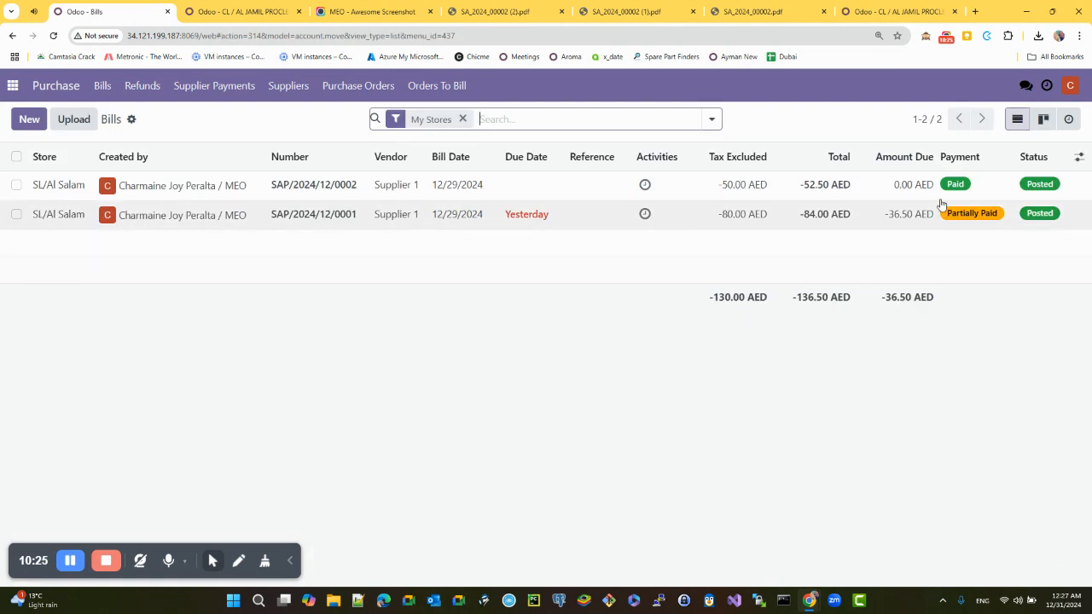
pyautogui.click(382, 391)
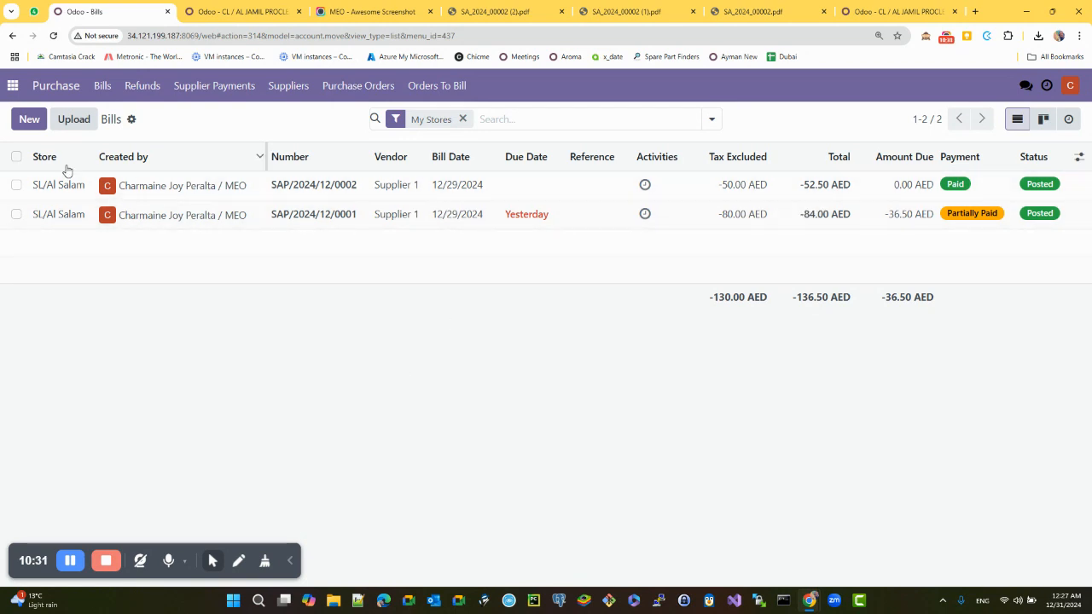
pyautogui.click(16, 185)
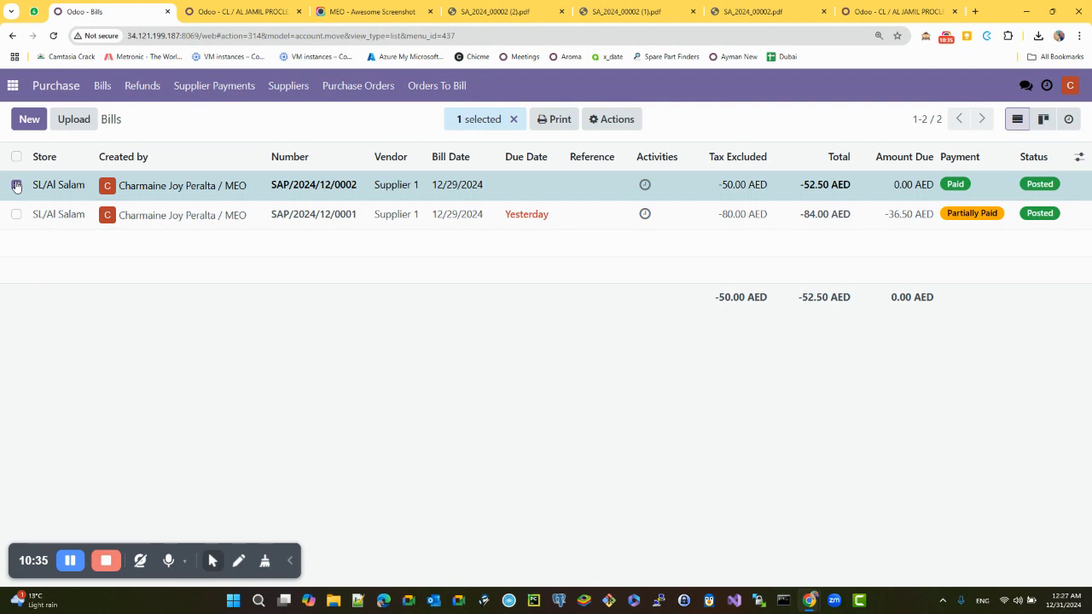
pyautogui.click(16, 214)
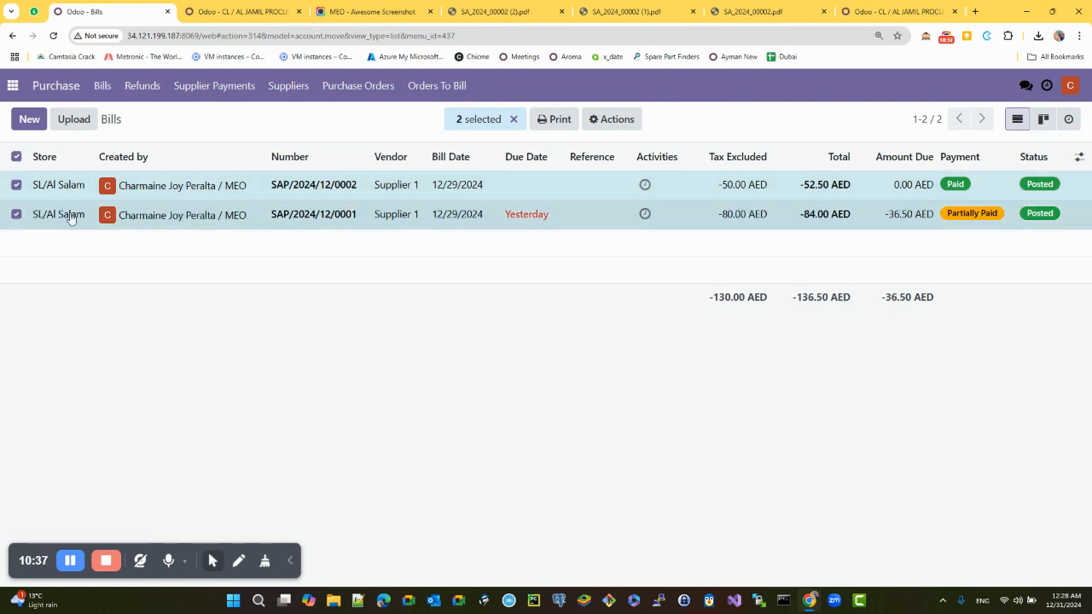
pyautogui.click(16, 157)
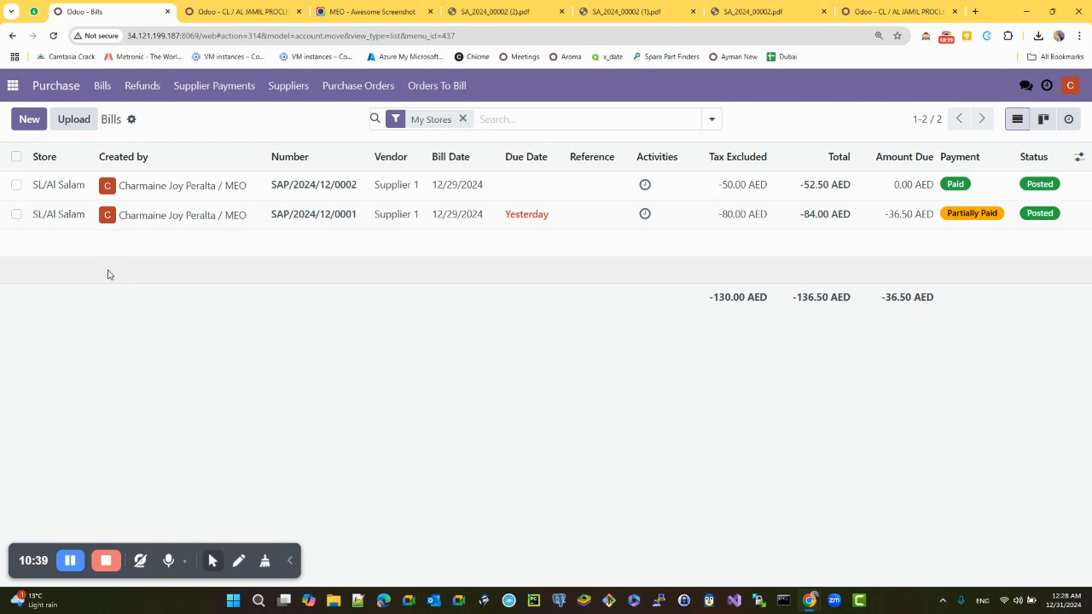
# - Open the supplier payments list and review the Supplier 1 check payment's entry
pyautogui.click(192, 86)
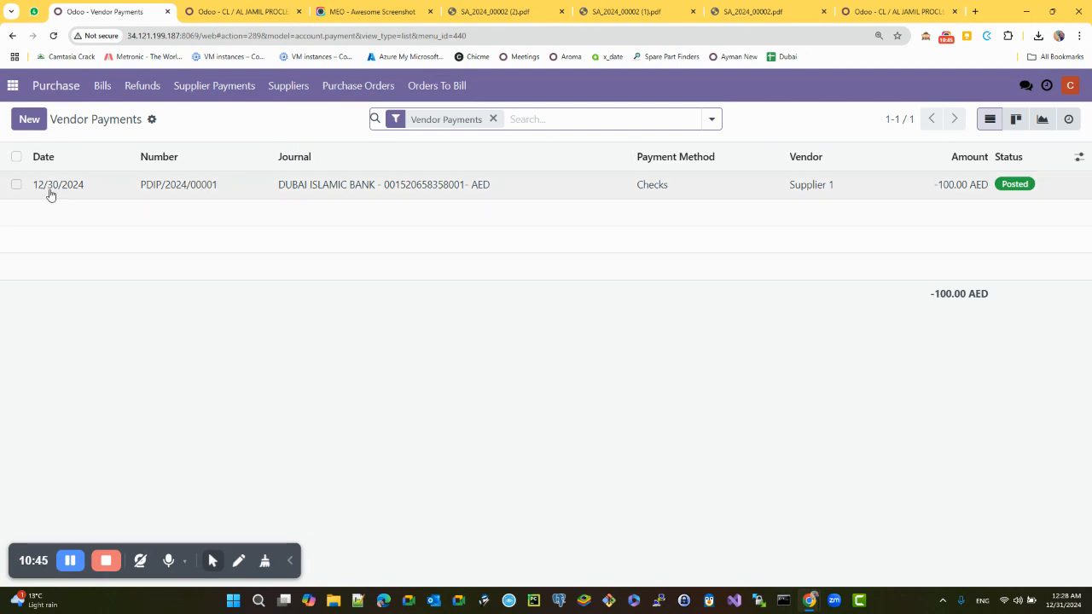
pyautogui.click(16, 184)
pyautogui.click(16, 184)
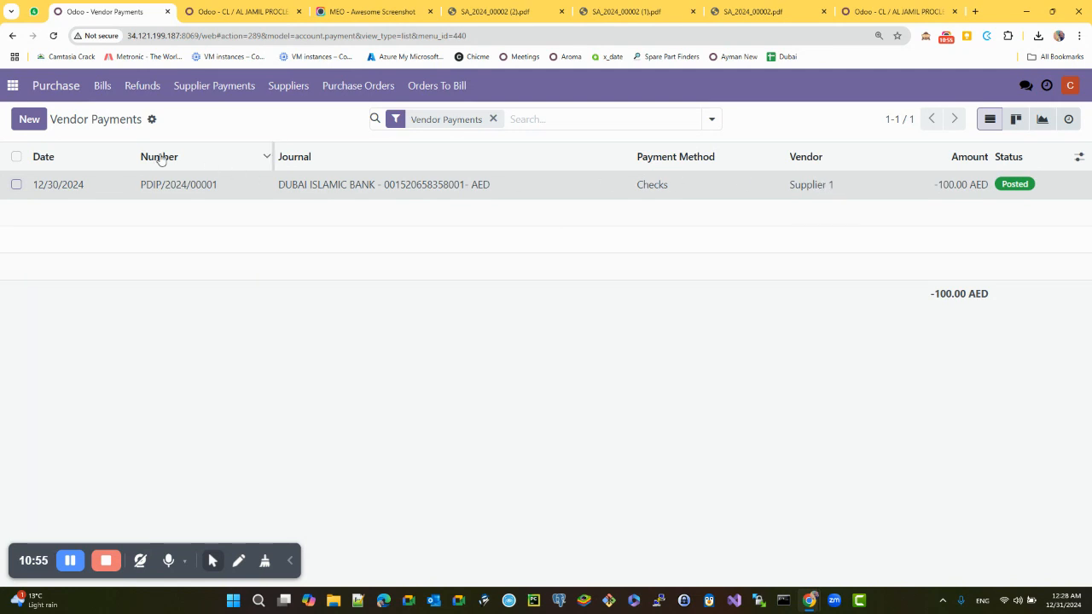
pyautogui.click(16, 157)
pyautogui.click(16, 157)
# - Open the Supplier 1 check payment and review its number, journal, payment method, vendor, amount and memo
pyautogui.moveTo(35, 203); pyautogui.dragTo(176, 204)
pyautogui.click(52, 203)
pyautogui.click(64, 207)
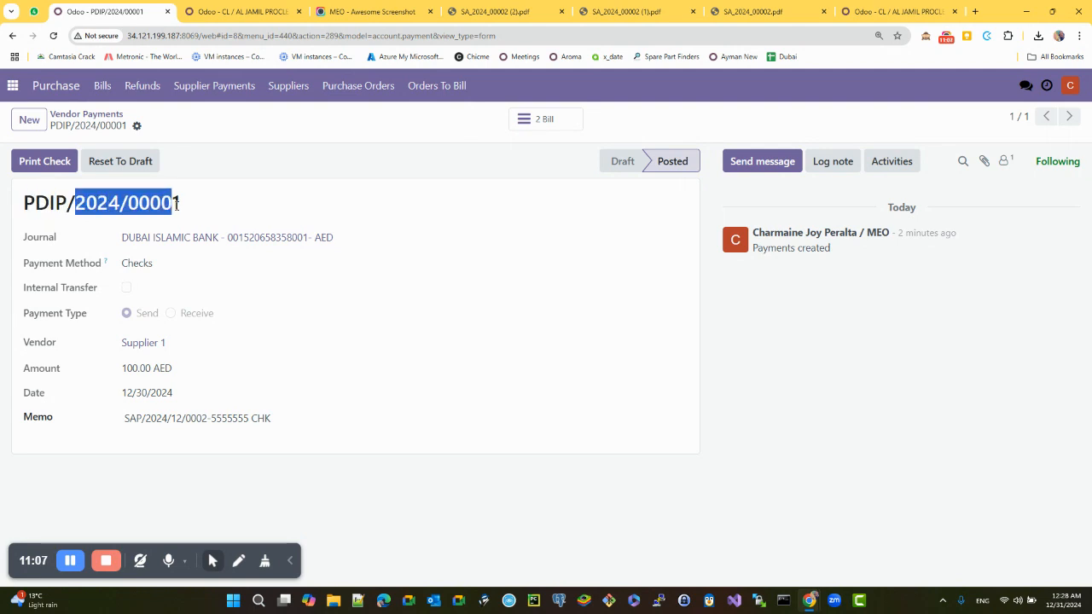
pyautogui.moveTo(122, 238); pyautogui.dragTo(363, 241)
pyautogui.moveTo(128, 264); pyautogui.dragTo(154, 264)
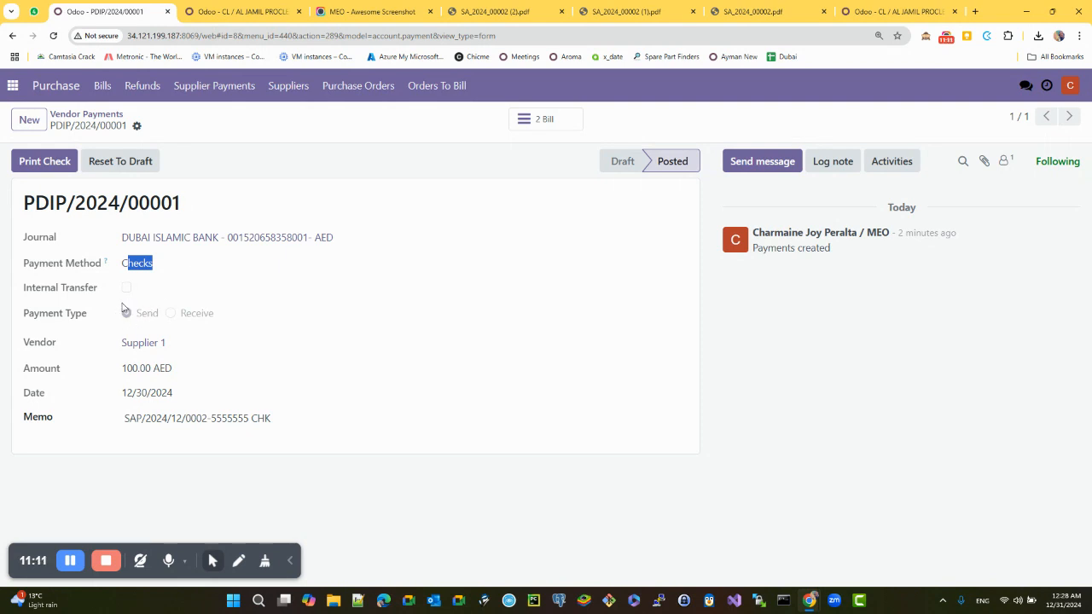
pyautogui.moveTo(96, 347); pyautogui.dragTo(231, 346)
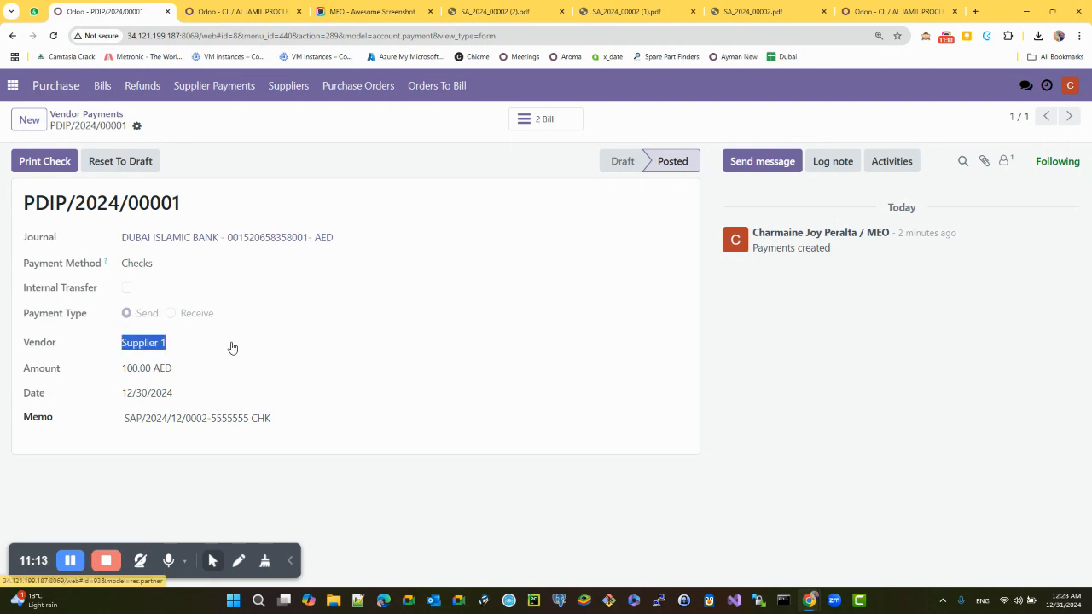
pyautogui.moveTo(124, 367); pyautogui.dragTo(195, 374)
pyautogui.moveTo(288, 417); pyautogui.dragTo(54, 422)
pyautogui.click(356, 331)
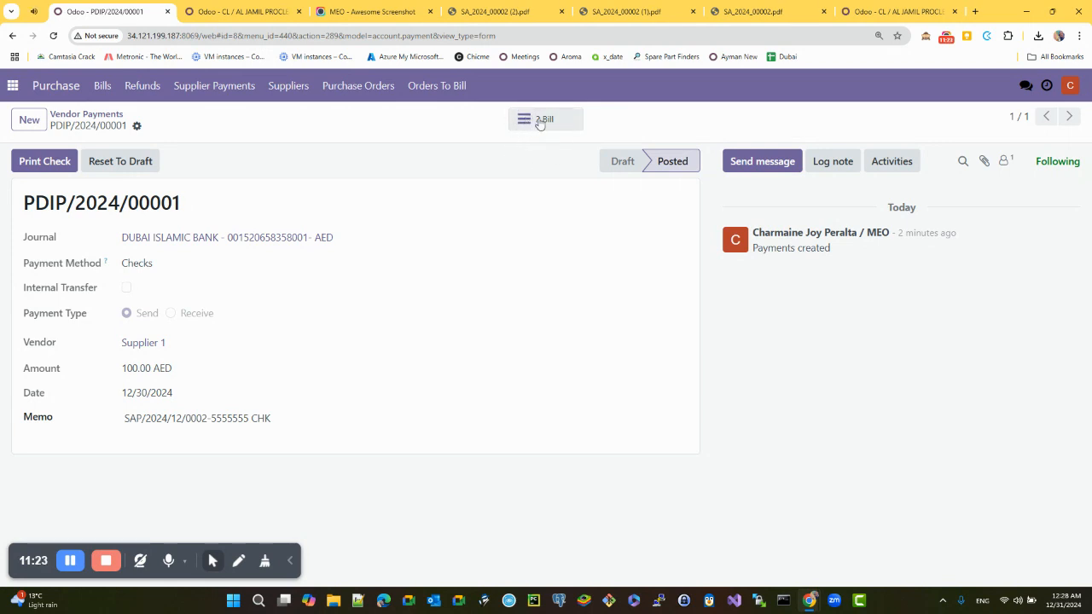
# - Examine the bills linked to the check payment and reopen the payment from the supplier payments list
pyautogui.click(539, 122)
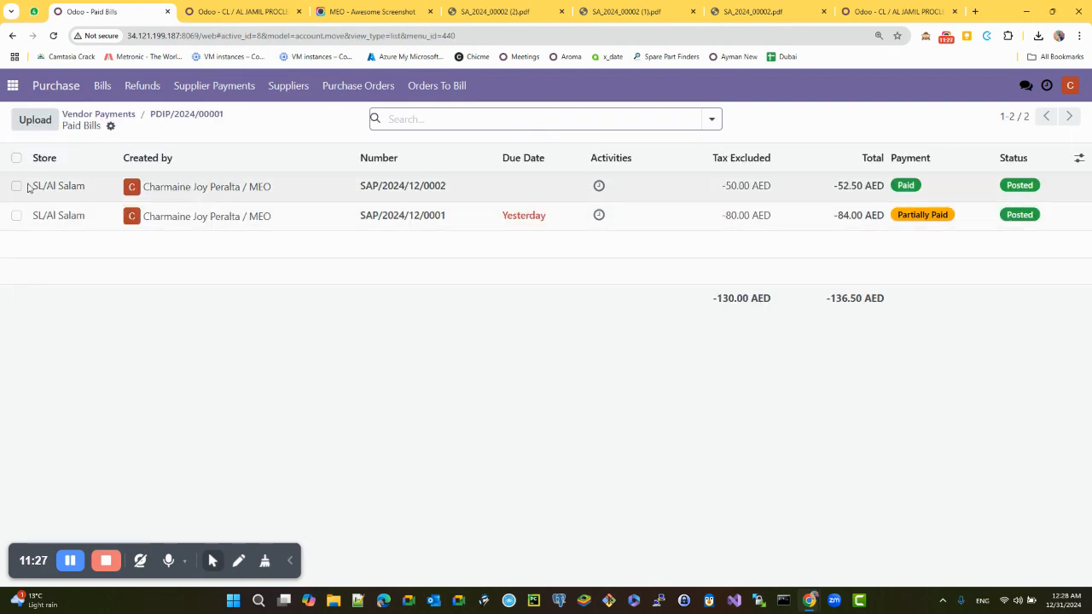
pyautogui.click(16, 186)
pyautogui.click(16, 214)
pyautogui.moveTo(224, 115); pyautogui.dragTo(143, 118)
pyautogui.click(136, 131)
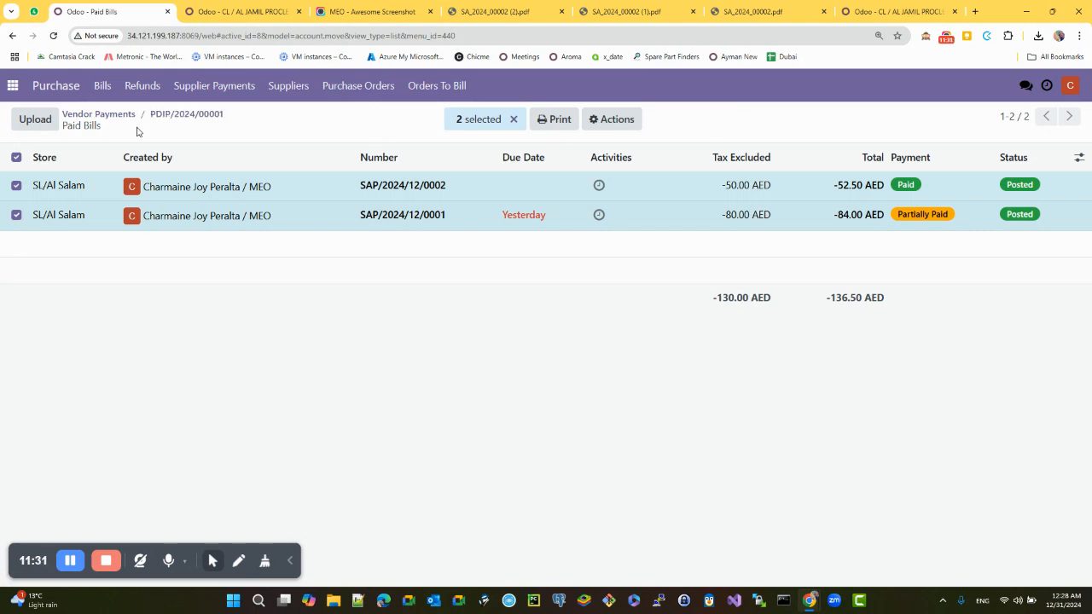
pyautogui.click(214, 85)
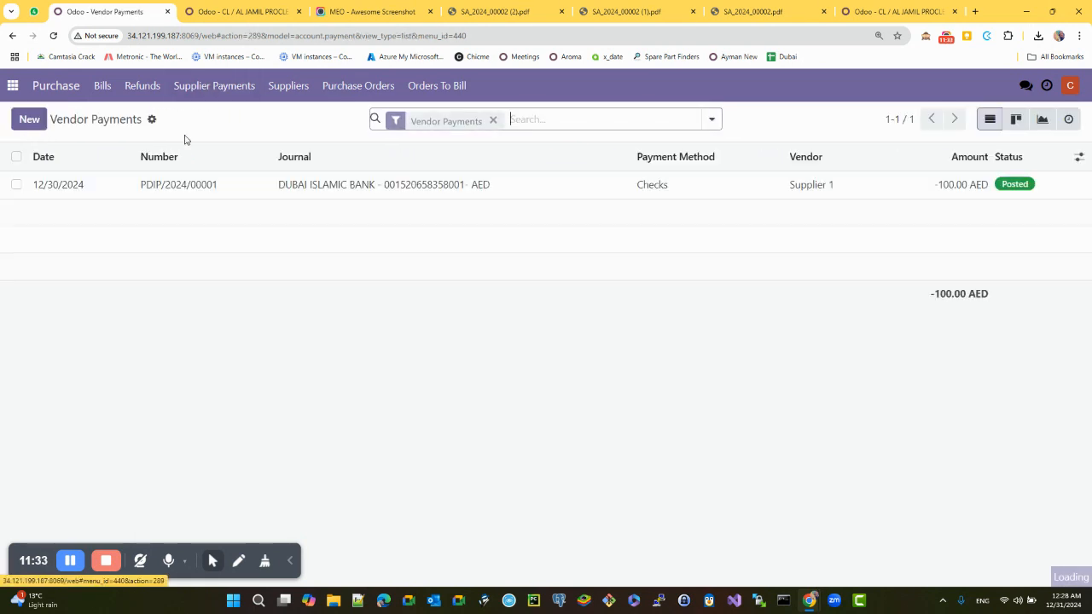
pyautogui.click(167, 184)
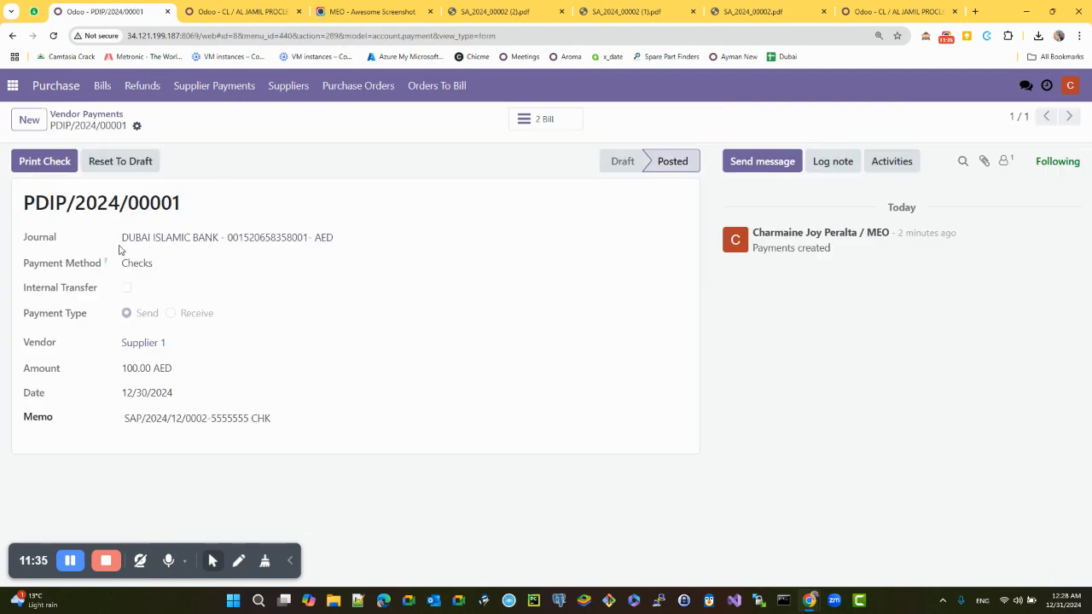
# - Open the 52.50 AED Supplier 1 bill from the bills list and review its payment's journal entry information
pyautogui.moveTo(117, 246); pyautogui.dragTo(458, 247)
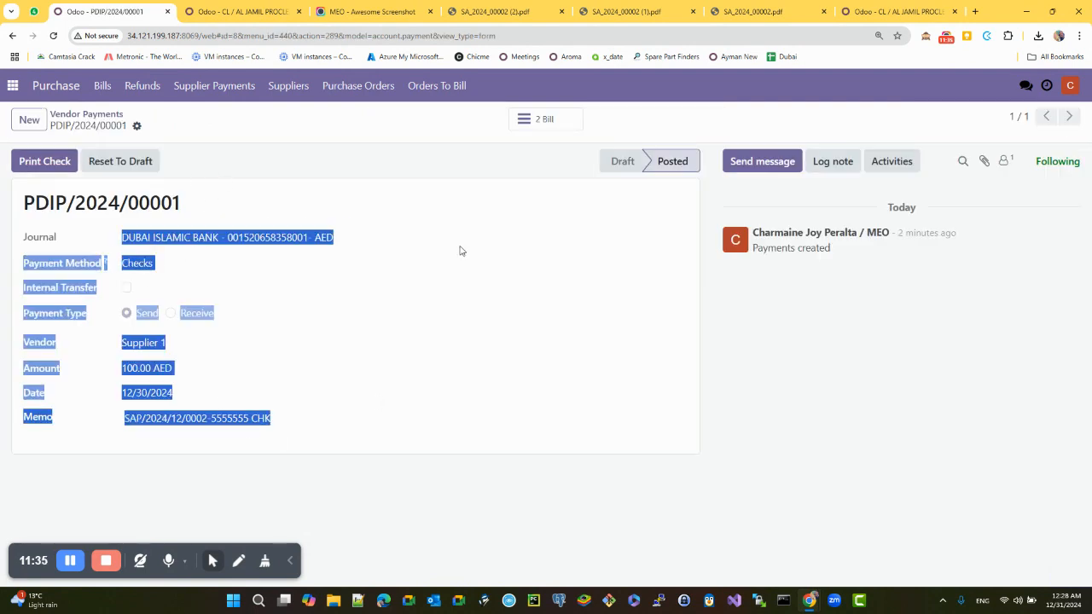
pyautogui.click(531, 173)
pyautogui.click(103, 86)
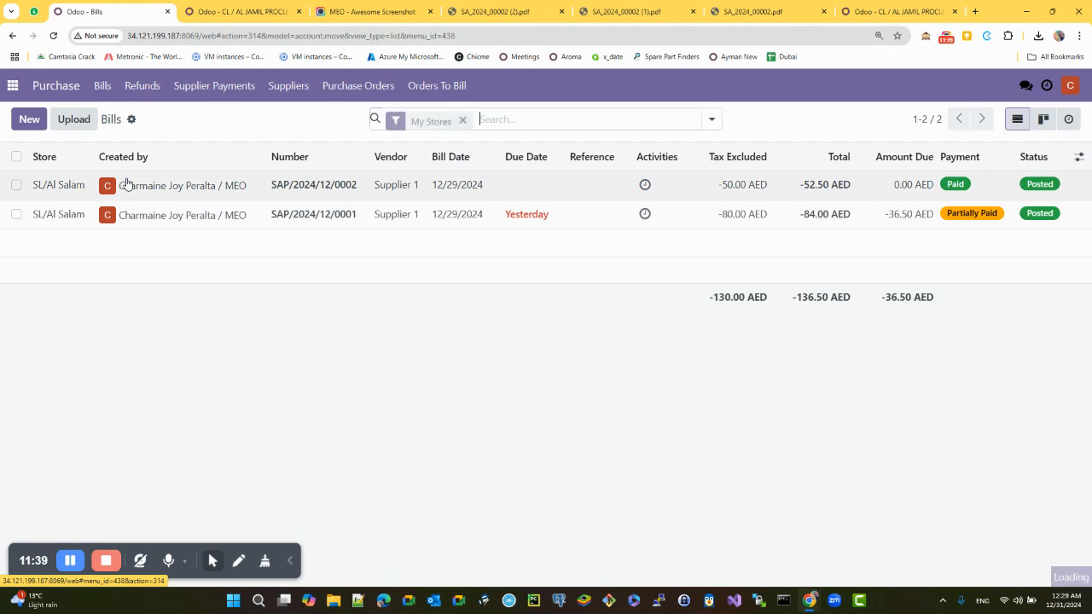
pyautogui.click(168, 192)
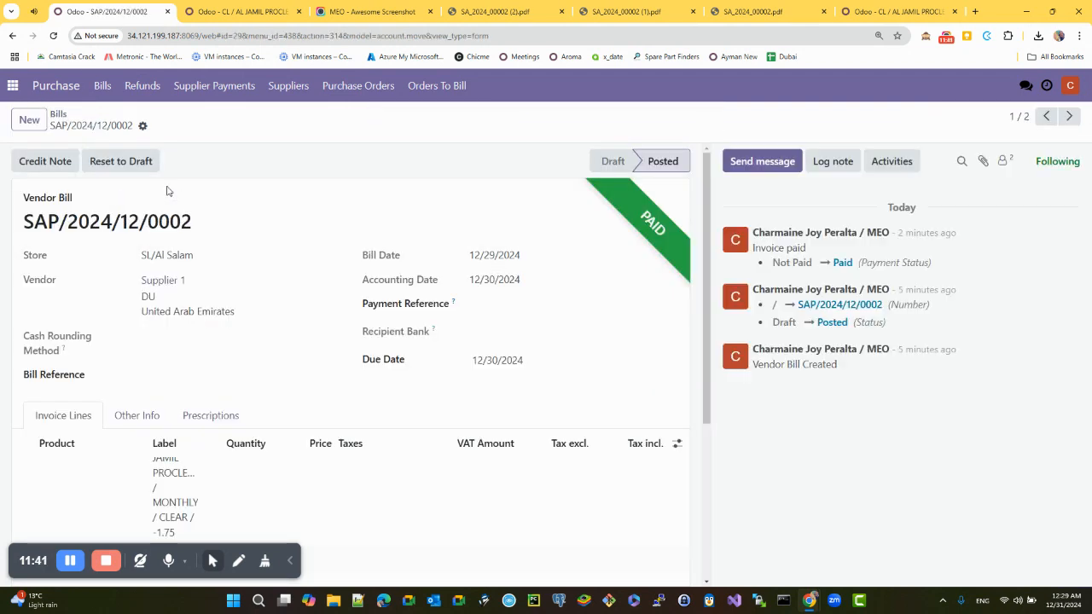
pyautogui.scroll(-5, 299, 308)
pyautogui.moveTo(550, 496); pyautogui.dragTo(665, 496)
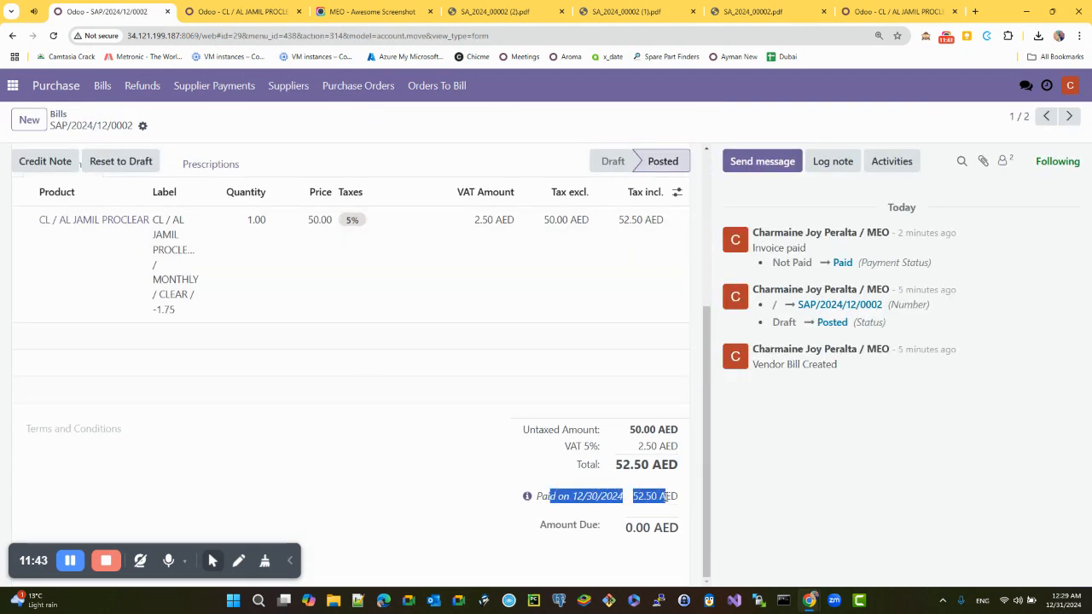
pyautogui.click(527, 498)
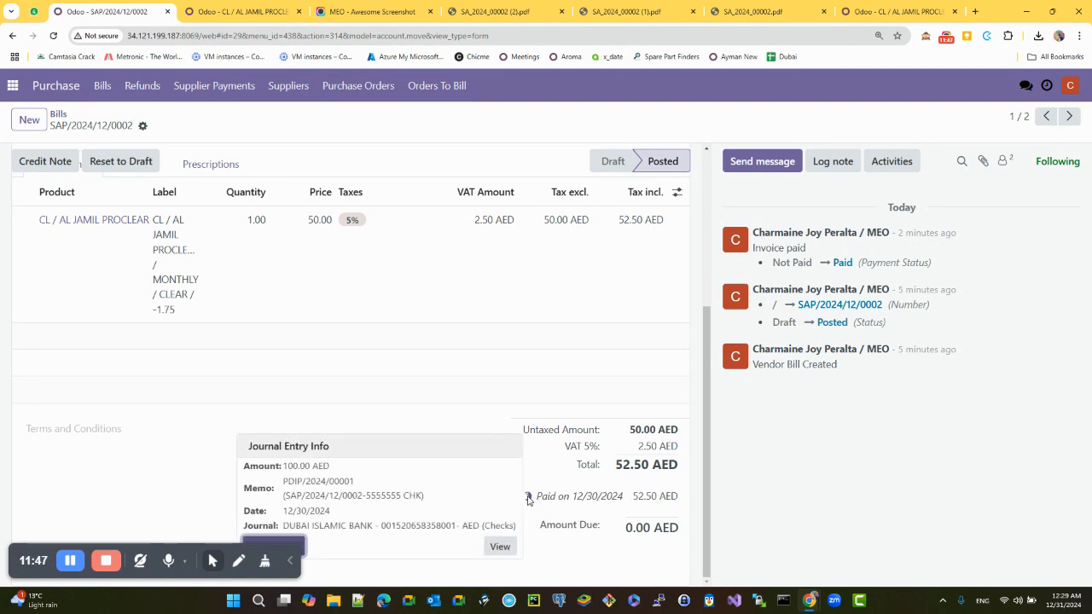
pyautogui.moveTo(17, 559); pyautogui.dragTo(109, 267)
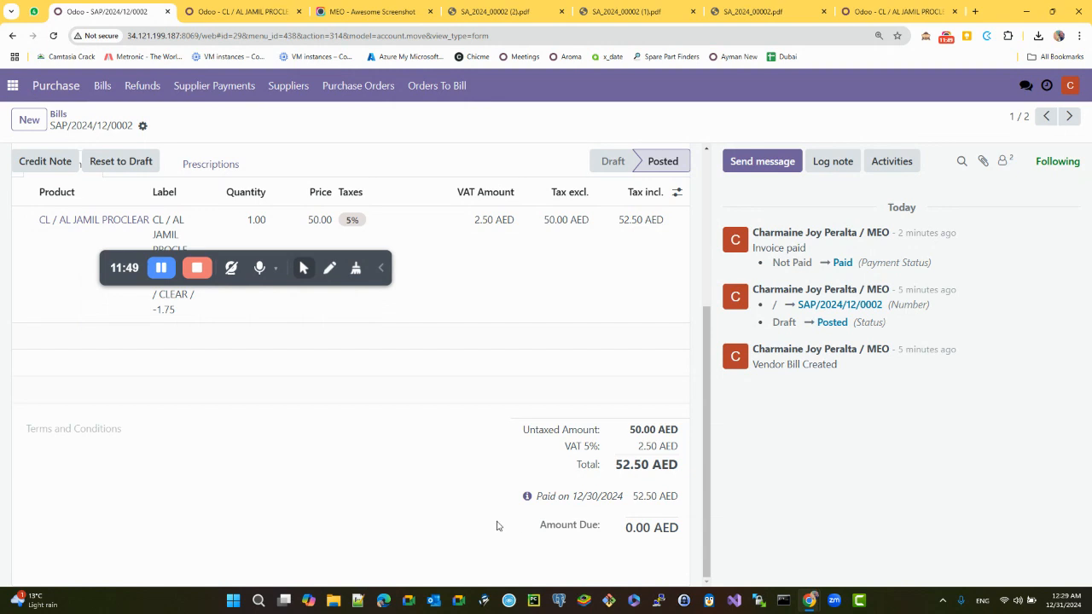
# - Open the check payment from the 52.50 AED bill's payment information and review the payment's amount
pyautogui.click(526, 497)
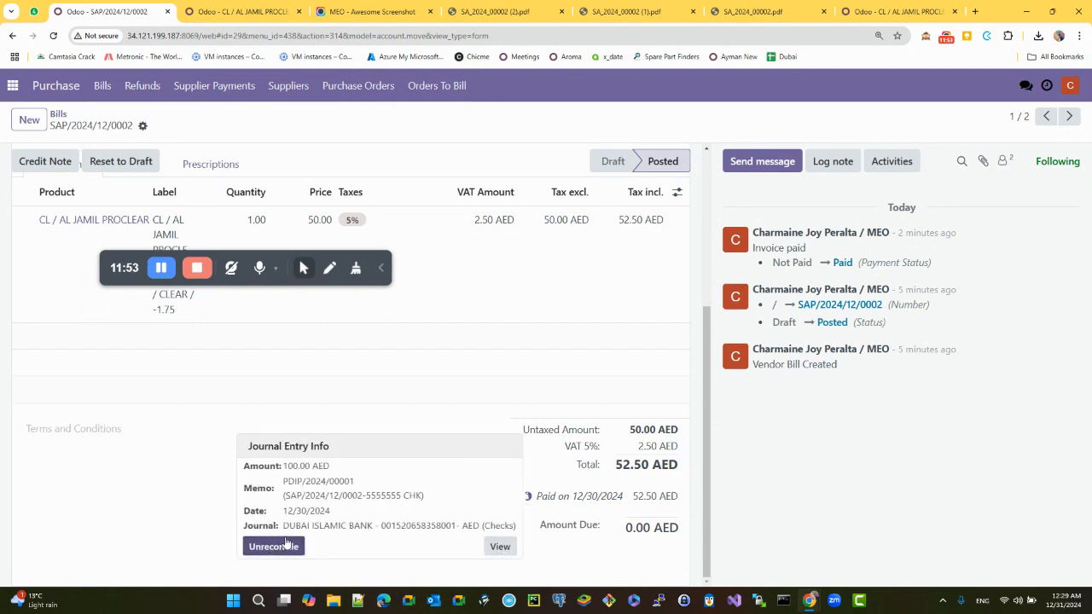
pyautogui.click(501, 550)
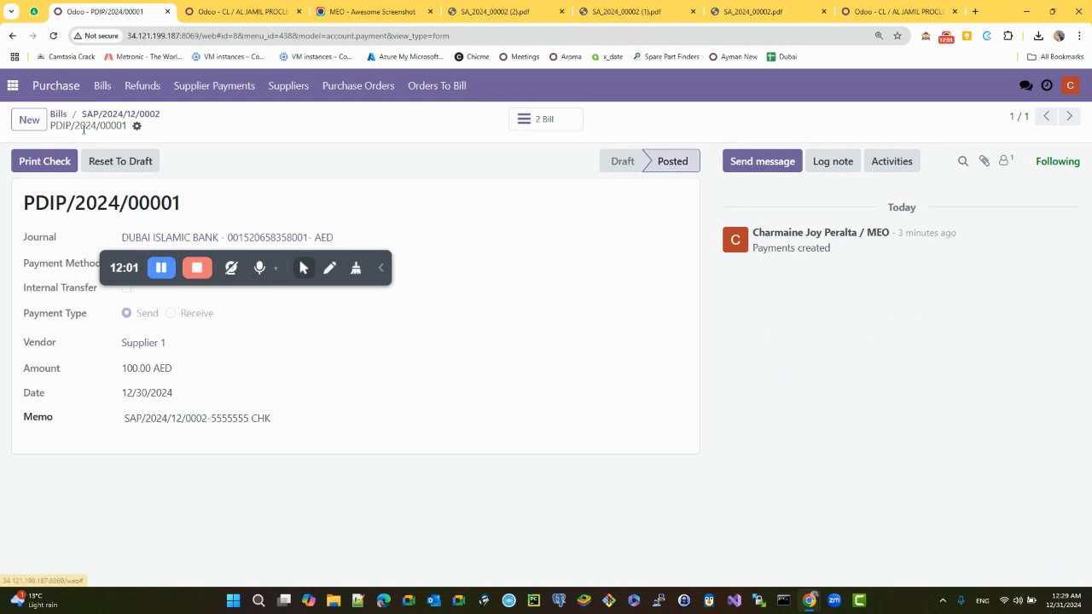
pyautogui.click(109, 120)
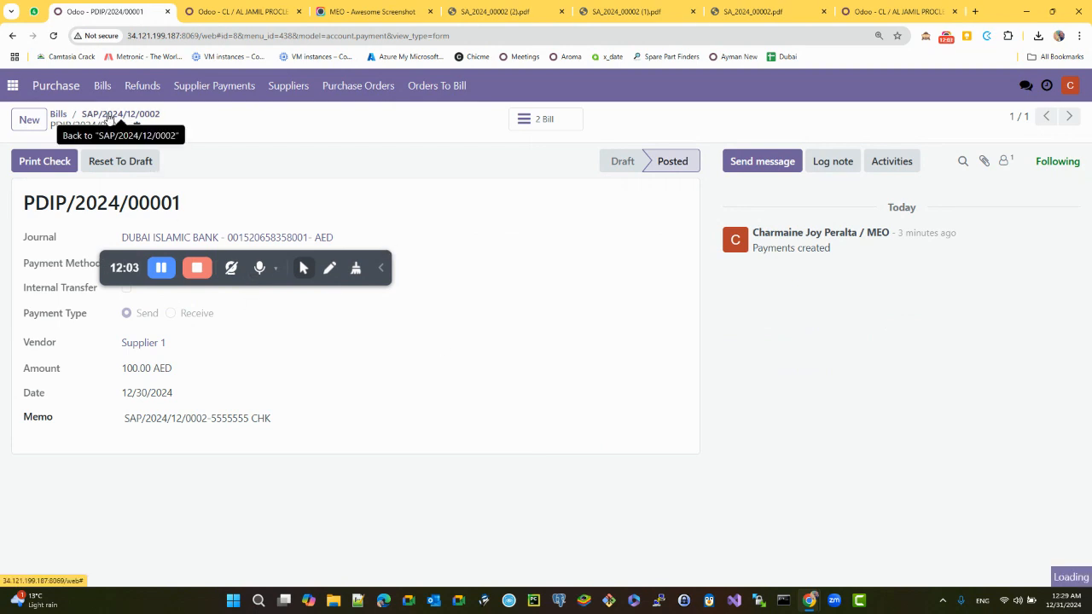
pyautogui.scroll(-3, 482, 541)
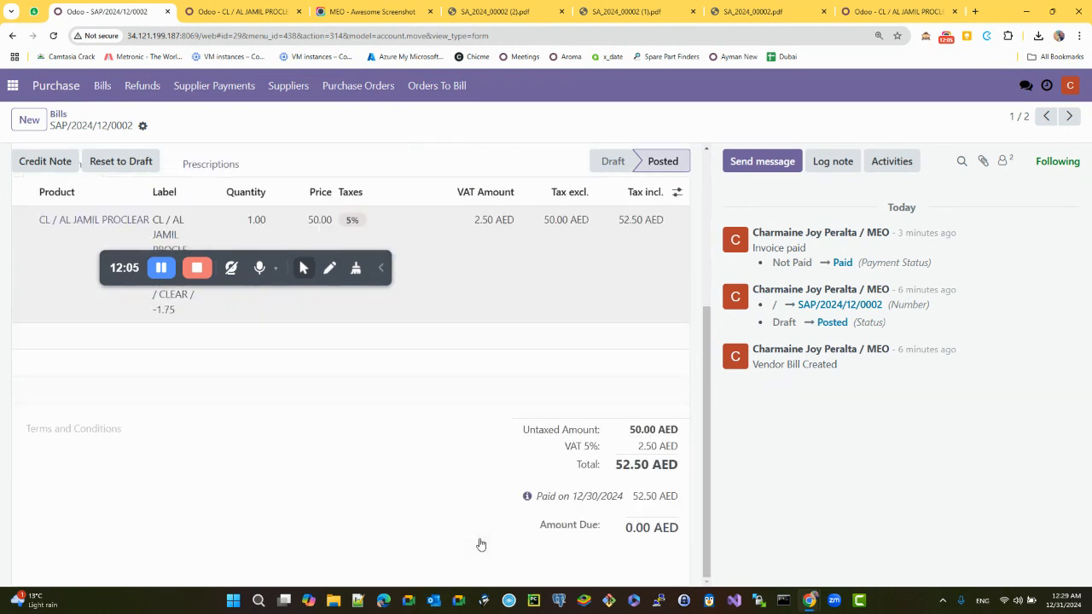
pyautogui.click(526, 499)
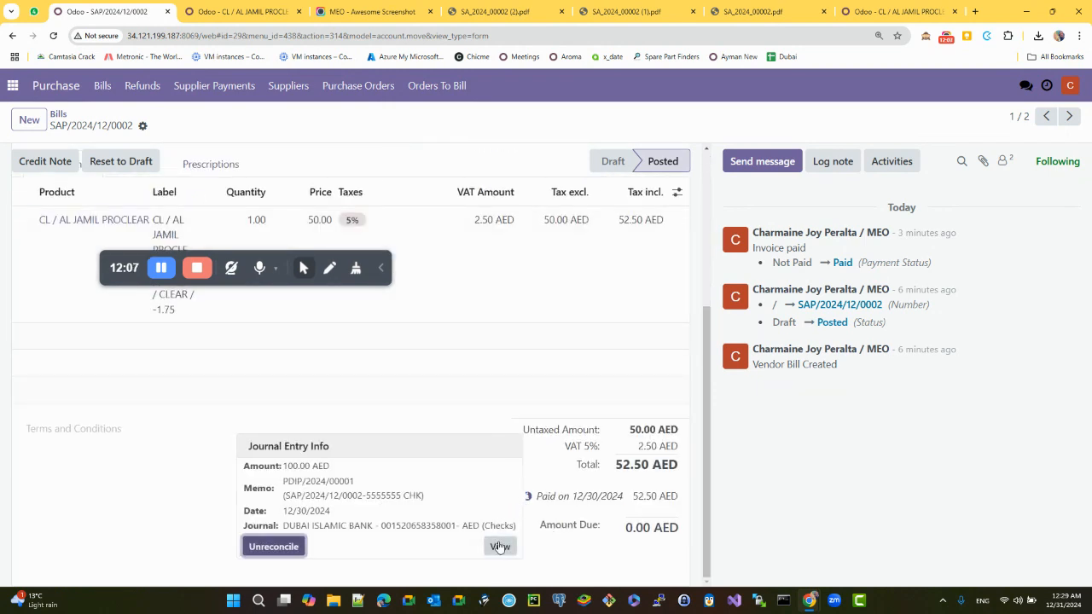
pyautogui.click(648, 493)
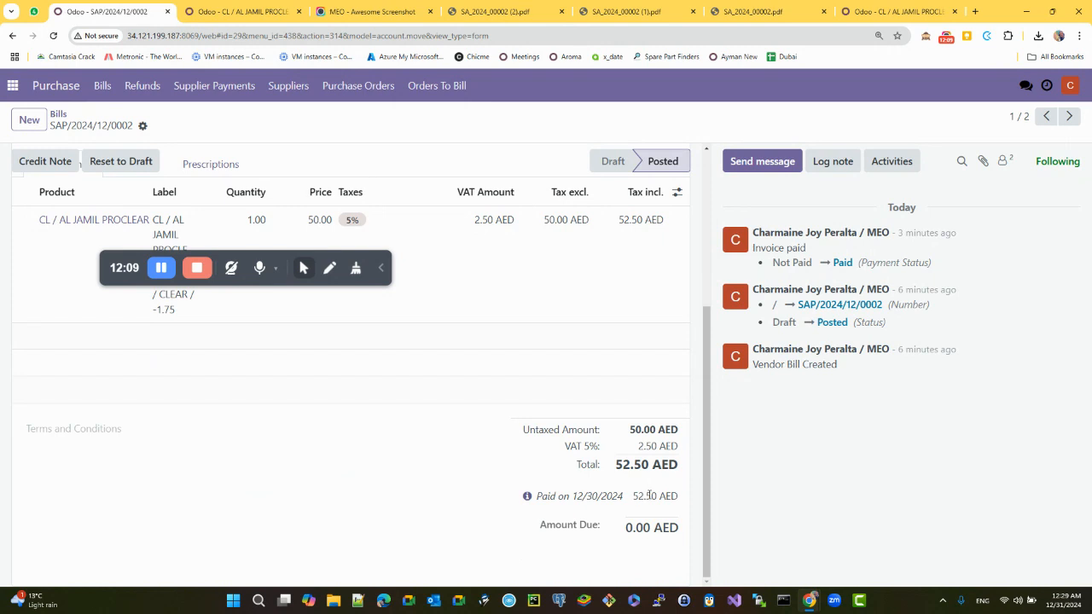
pyautogui.click(529, 496)
pyautogui.click(491, 550)
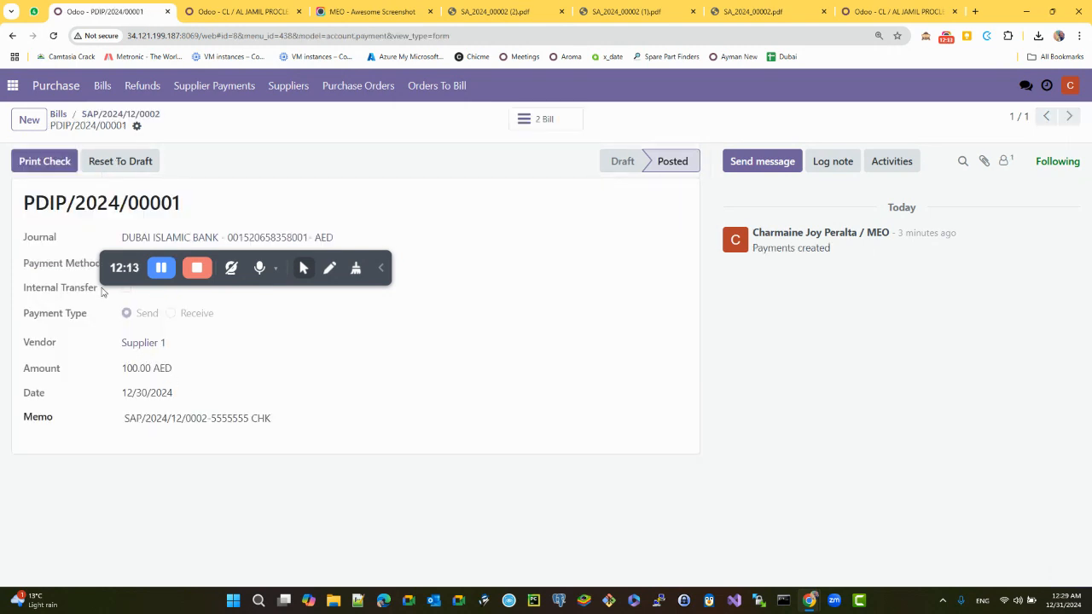
pyautogui.moveTo(106, 268); pyautogui.dragTo(428, 177)
pyautogui.moveTo(134, 368); pyautogui.dragTo(151, 368)
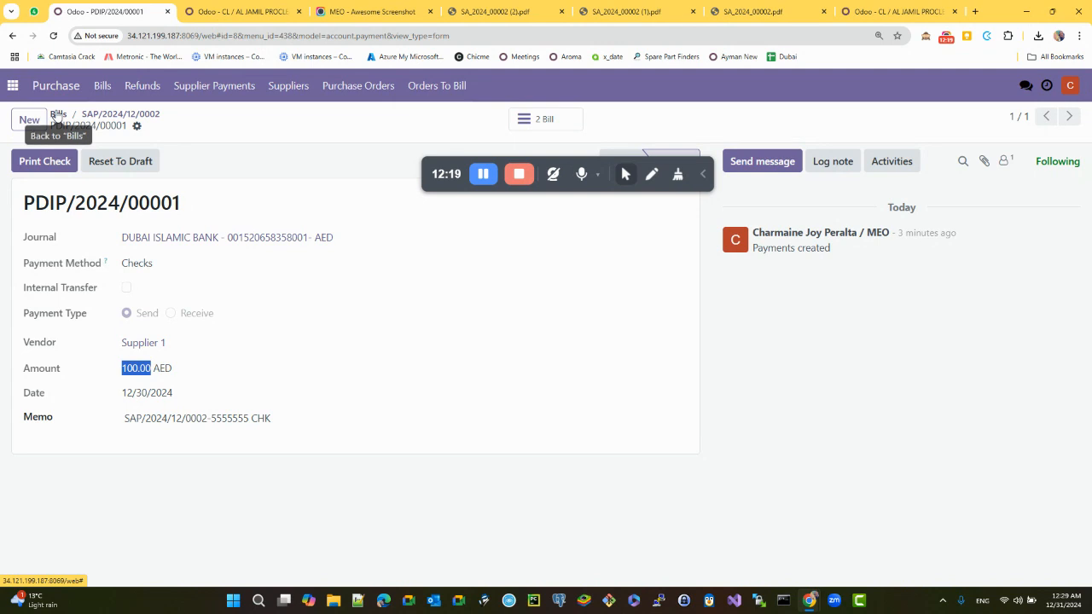
# - Register a 36.50 AED payment on the partially paid Supplier 1 bill using the Cash Al Salam journal and the Manual payment method
pyautogui.click(105, 90)
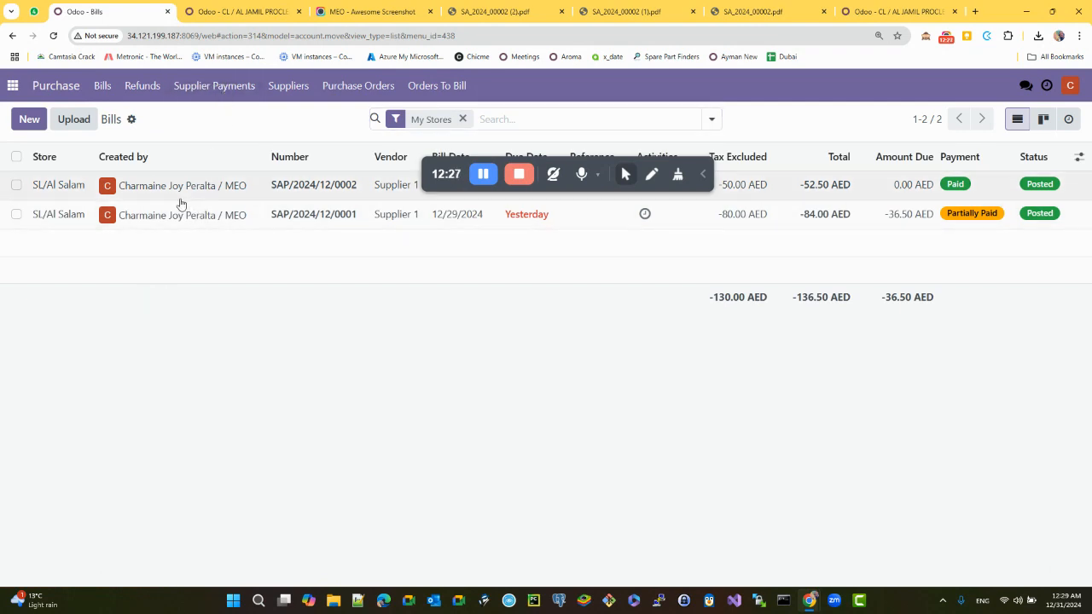
pyautogui.click(195, 220)
pyautogui.click(82, 164)
pyautogui.moveTo(426, 168); pyautogui.dragTo(759, 96)
pyautogui.moveTo(453, 242); pyautogui.dragTo(430, 102)
pyautogui.moveTo(645, 160); pyautogui.dragTo(584, 163)
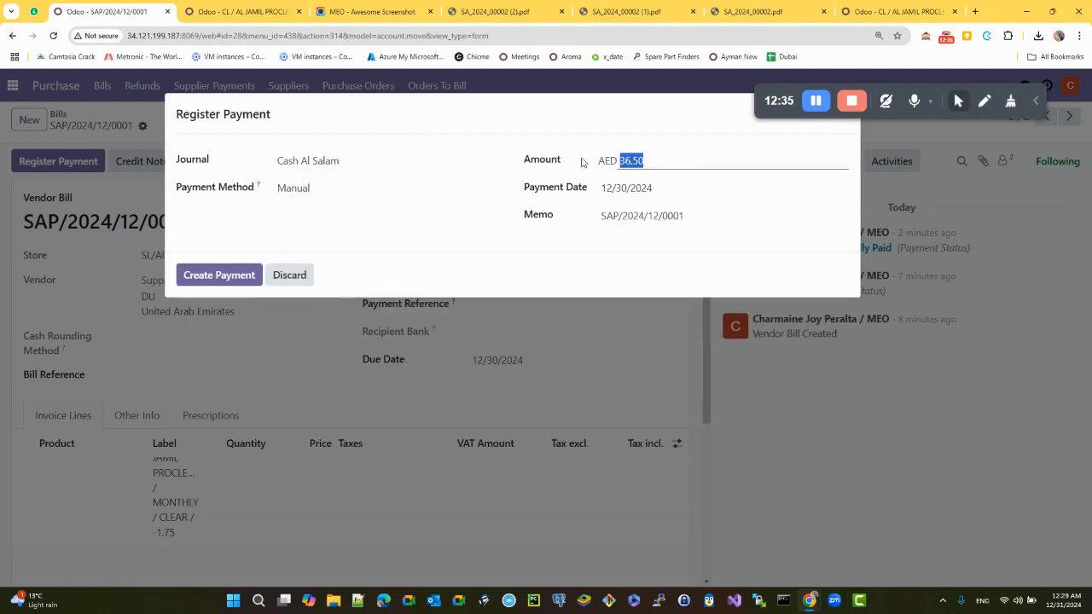
pyautogui.click(695, 215)
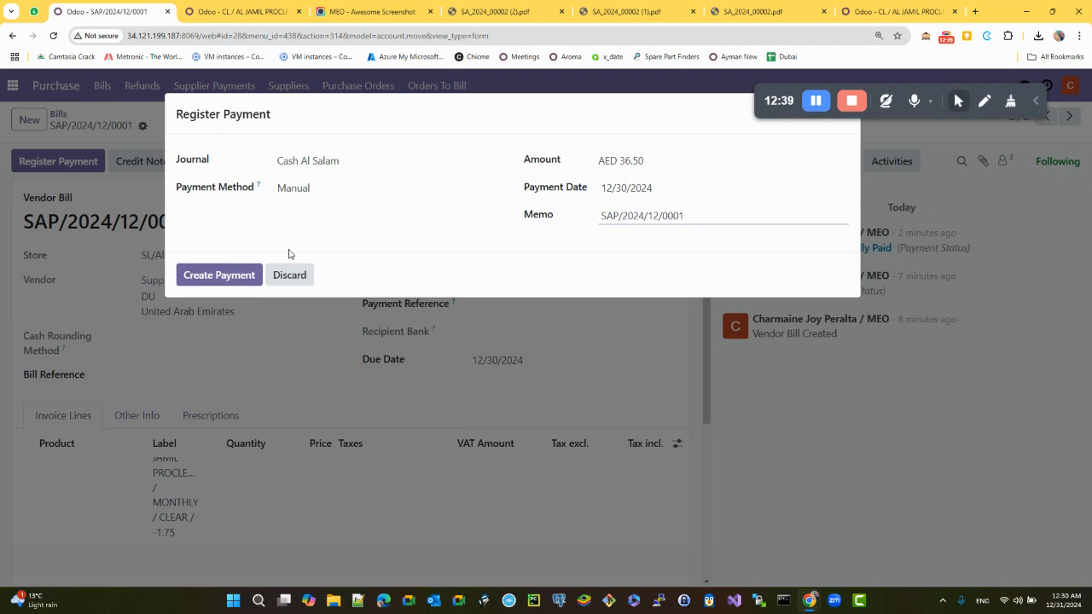
pyautogui.click(292, 187)
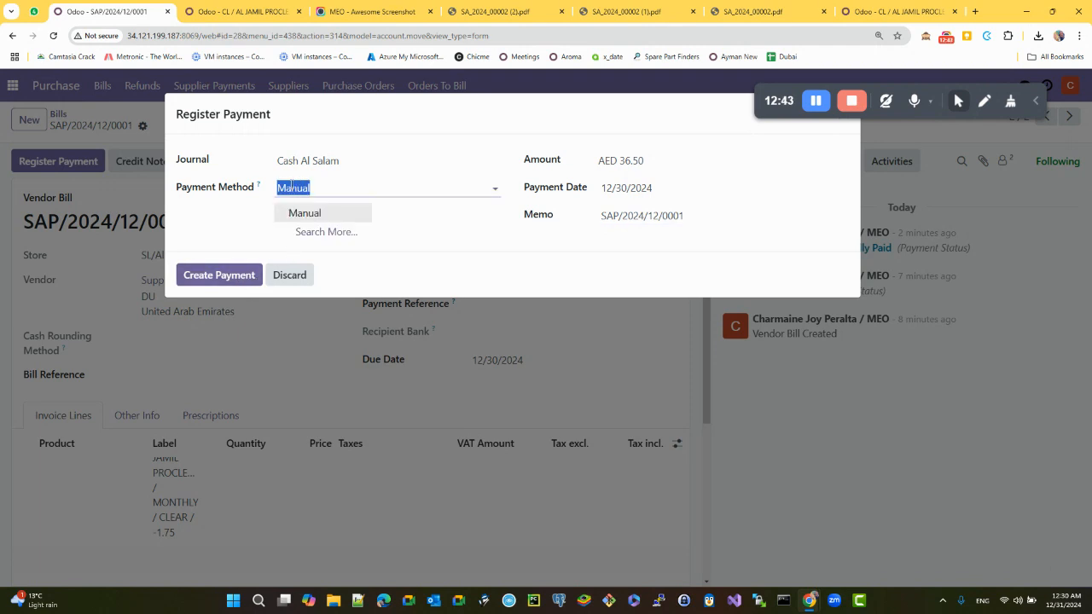
pyautogui.moveTo(176, 190); pyautogui.dragTo(237, 188)
pyautogui.click(254, 268)
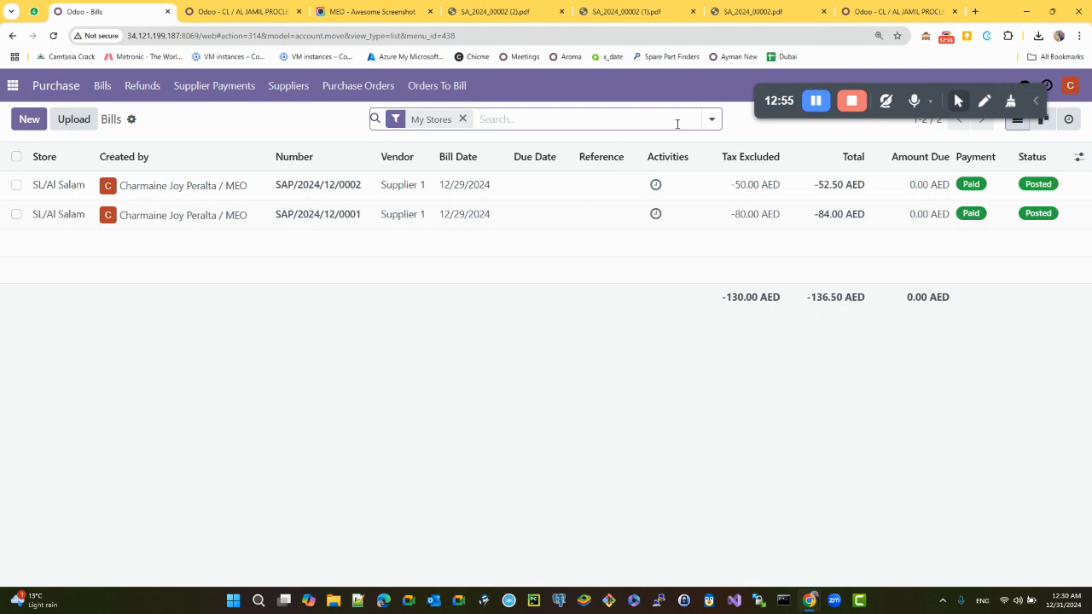
# - Open the supplier payments list and compare the check and cash payments by journal, payment method, vendor and amount
pyautogui.click(219, 91)
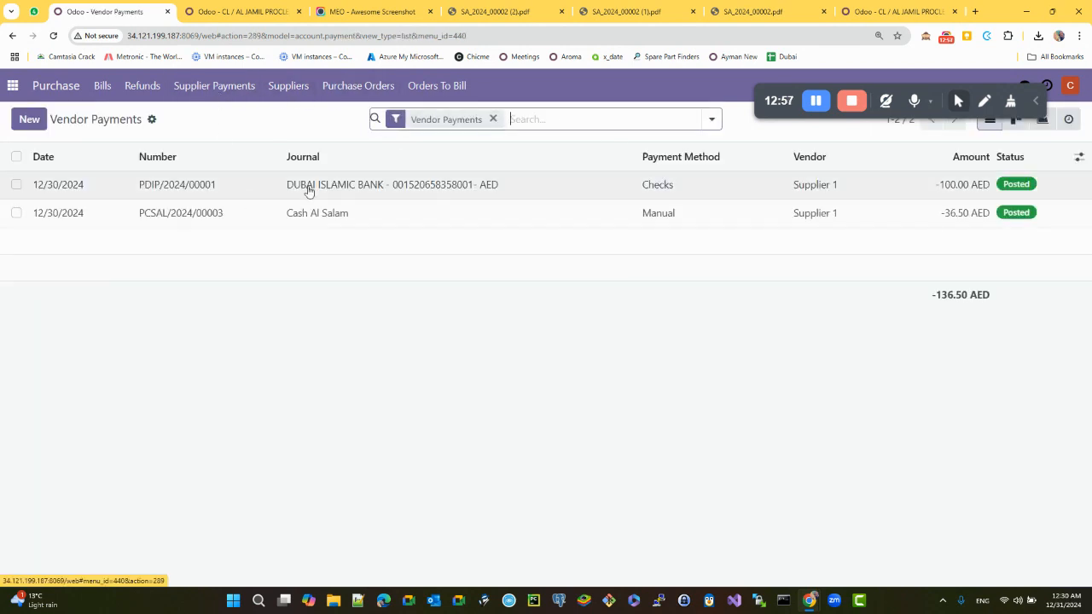
pyautogui.moveTo(283, 186); pyautogui.dragTo(709, 189)
pyautogui.moveTo(789, 189); pyautogui.dragTo(753, 312)
pyautogui.click(273, 233)
pyautogui.moveTo(285, 213); pyautogui.dragTo(787, 345)
pyautogui.click(537, 335)
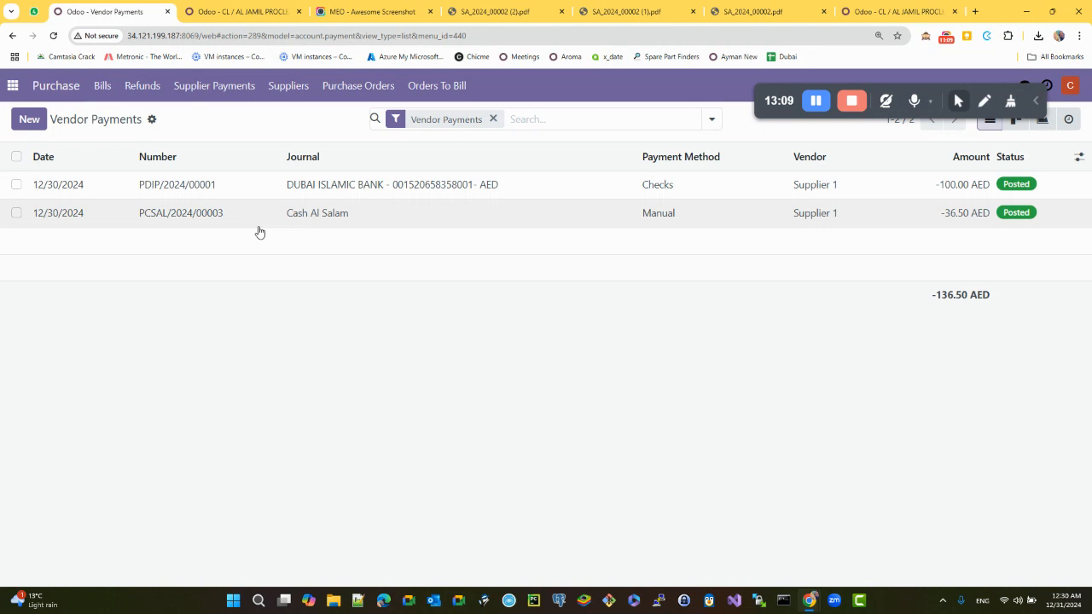
# - Reset the Cash Al Salam payment to draft and cancel it, then check the payment status in the bills list
pyautogui.click(229, 226)
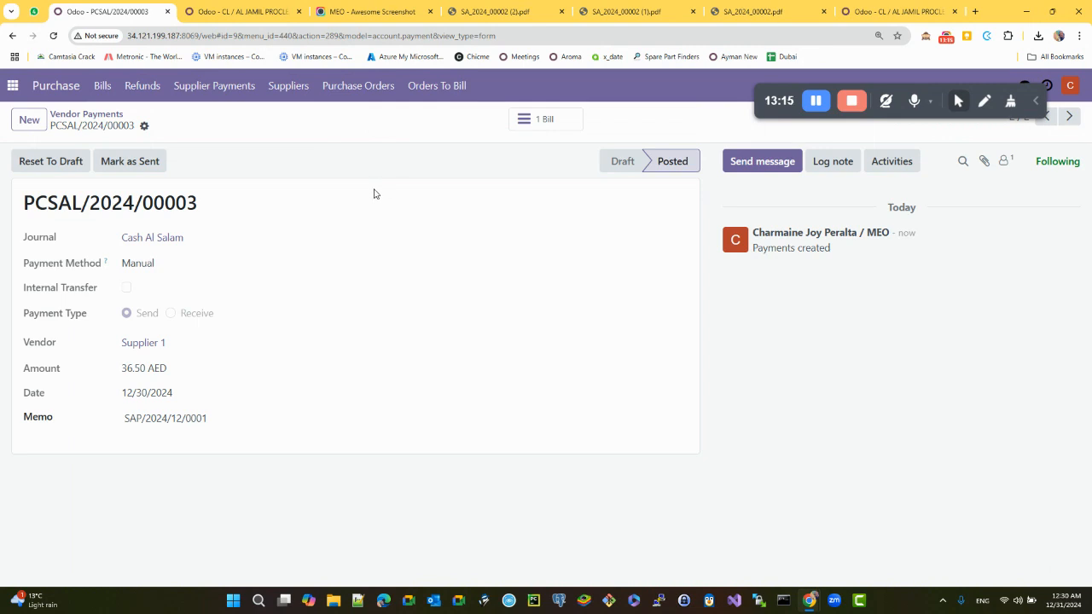
pyautogui.click(39, 171)
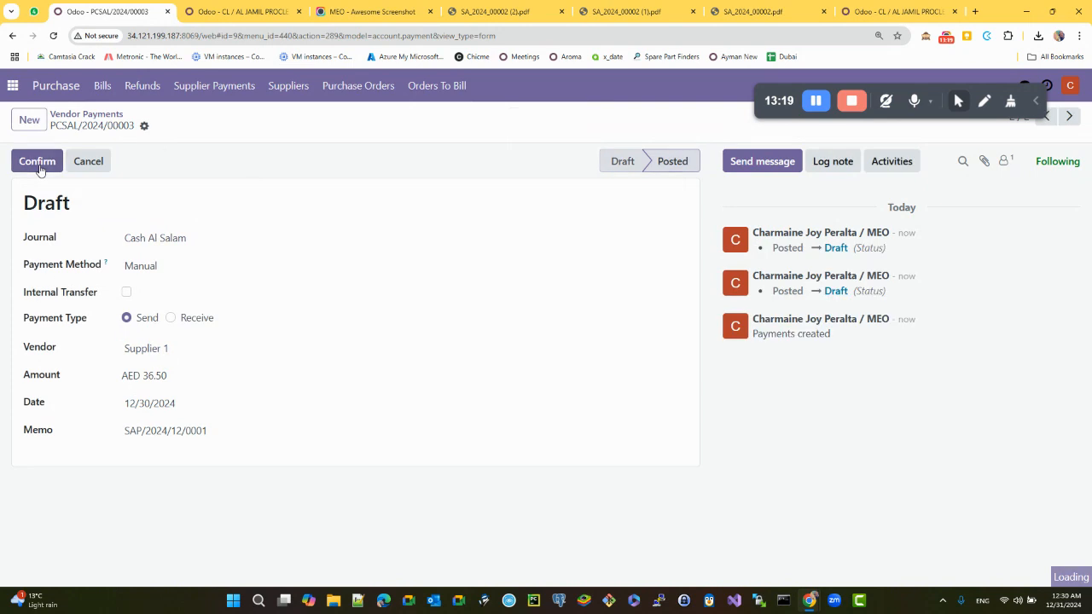
pyautogui.click(81, 166)
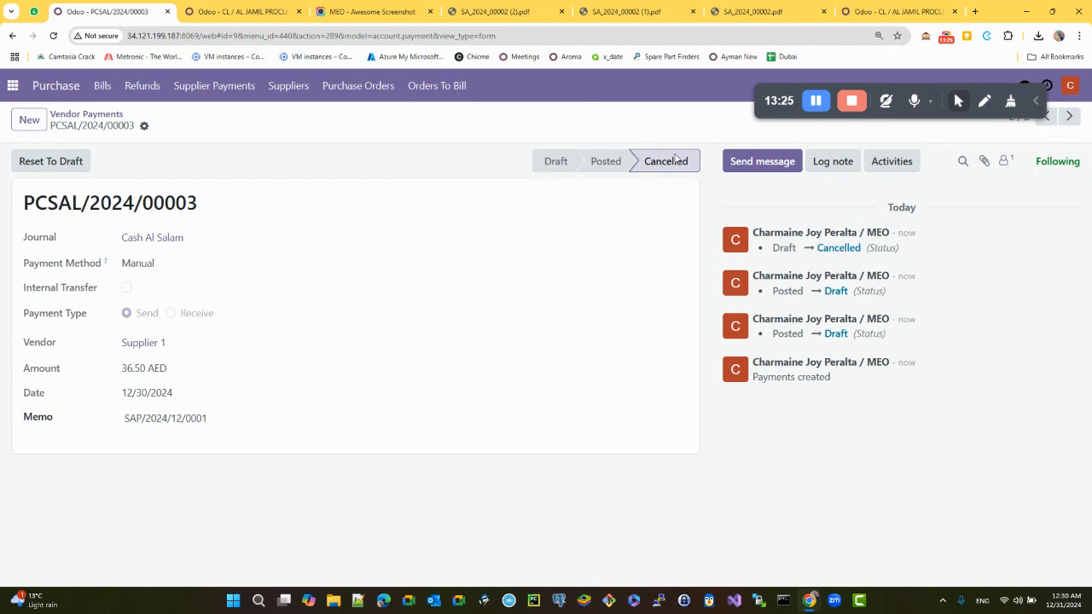
pyautogui.click(86, 114)
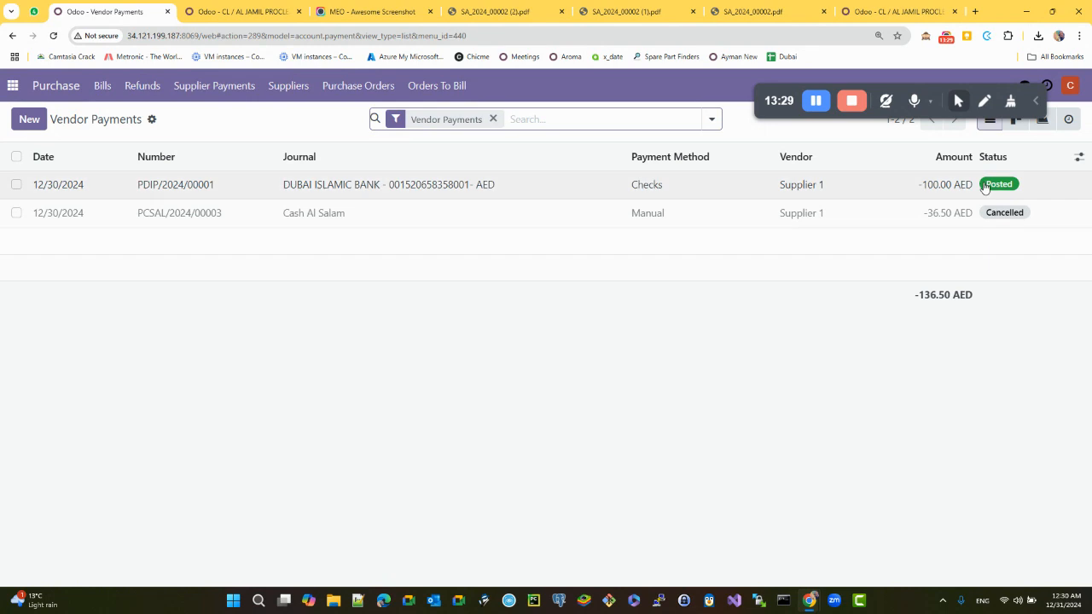
pyautogui.click(102, 87)
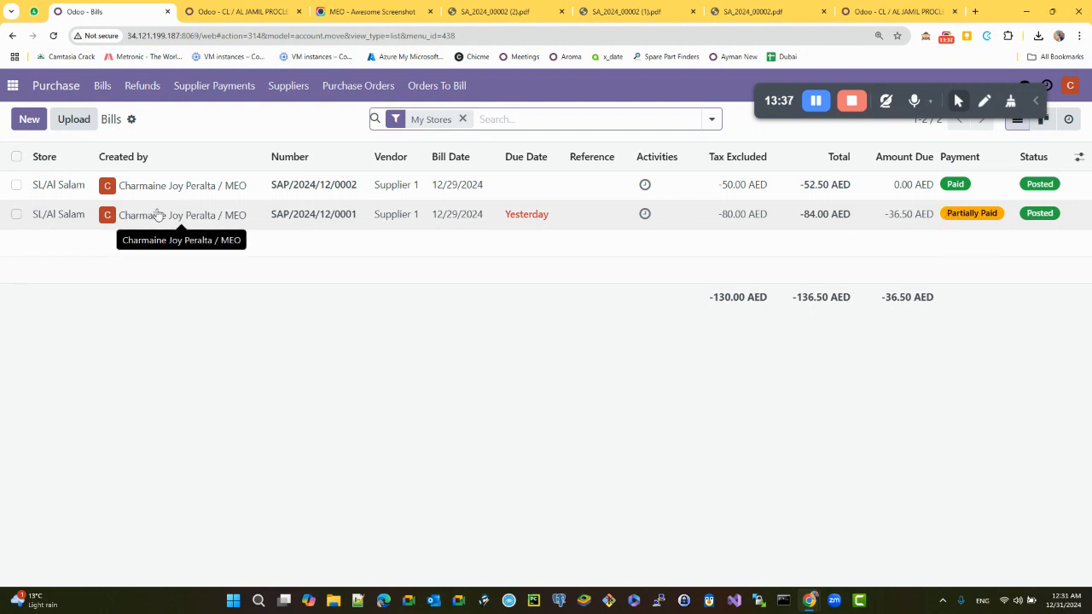
# - Open the 100.00 AED check payment to Supplier 1, reset it to draft, cancel it and return to the payments list
pyautogui.click(202, 90)
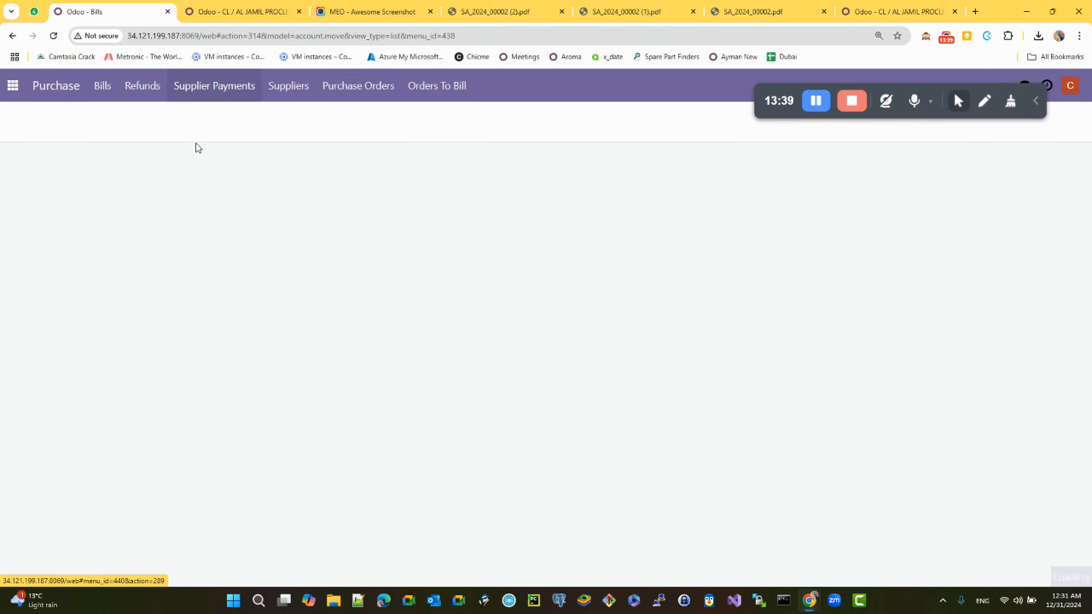
pyautogui.click(217, 195)
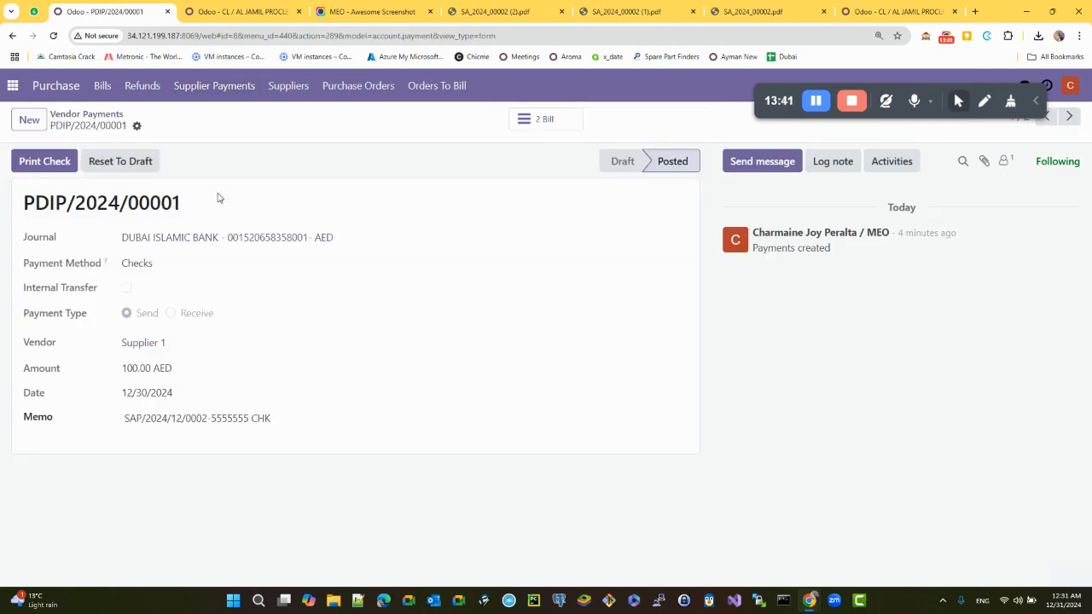
pyautogui.moveTo(145, 369); pyautogui.dragTo(258, 392)
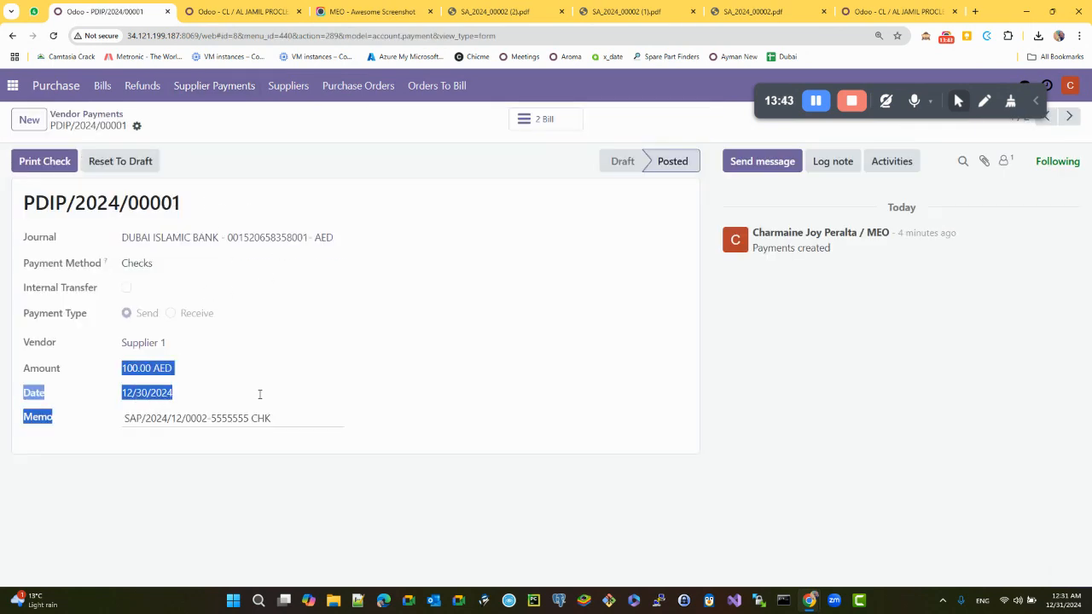
pyautogui.click(111, 162)
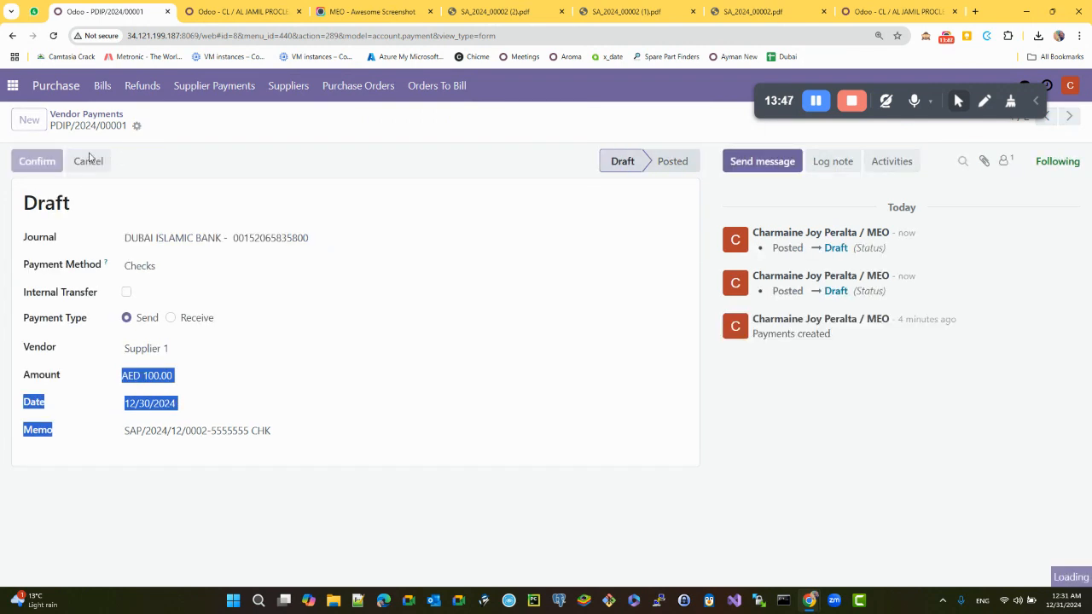
pyautogui.click(88, 161)
pyautogui.click(93, 115)
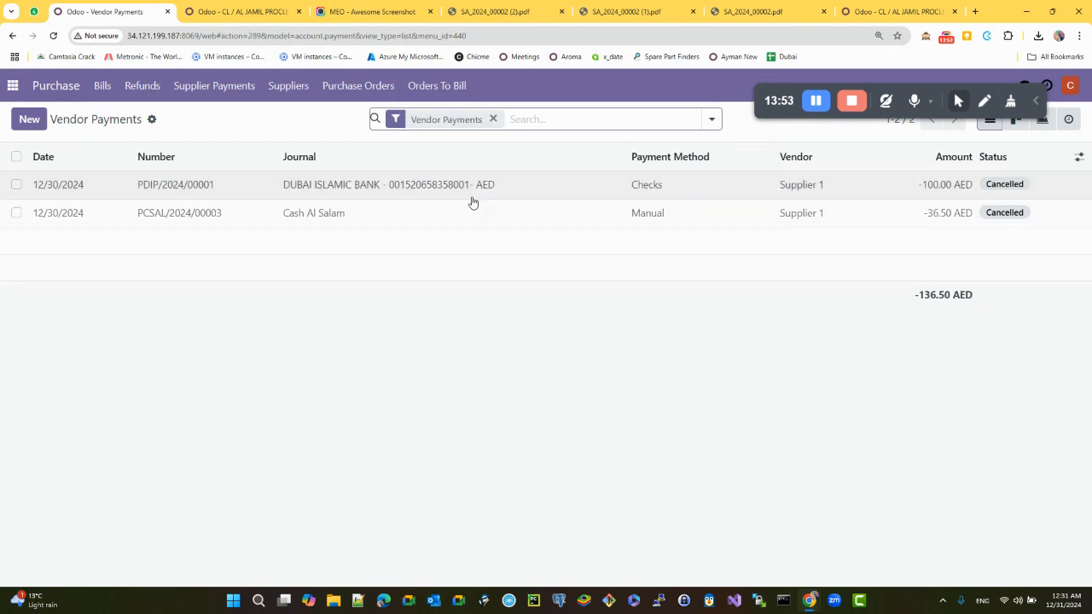
# - Review both Supplier 1 bills' payment status and the 52.50 AED bill's amount due, ending on the bills list
pyautogui.click(101, 86)
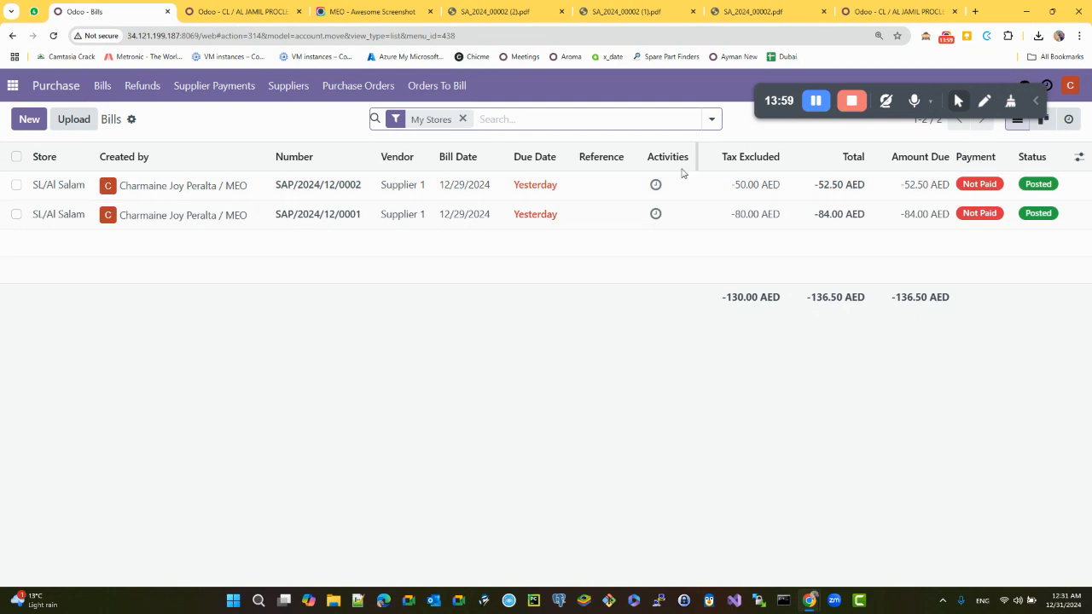
pyautogui.click(592, 191)
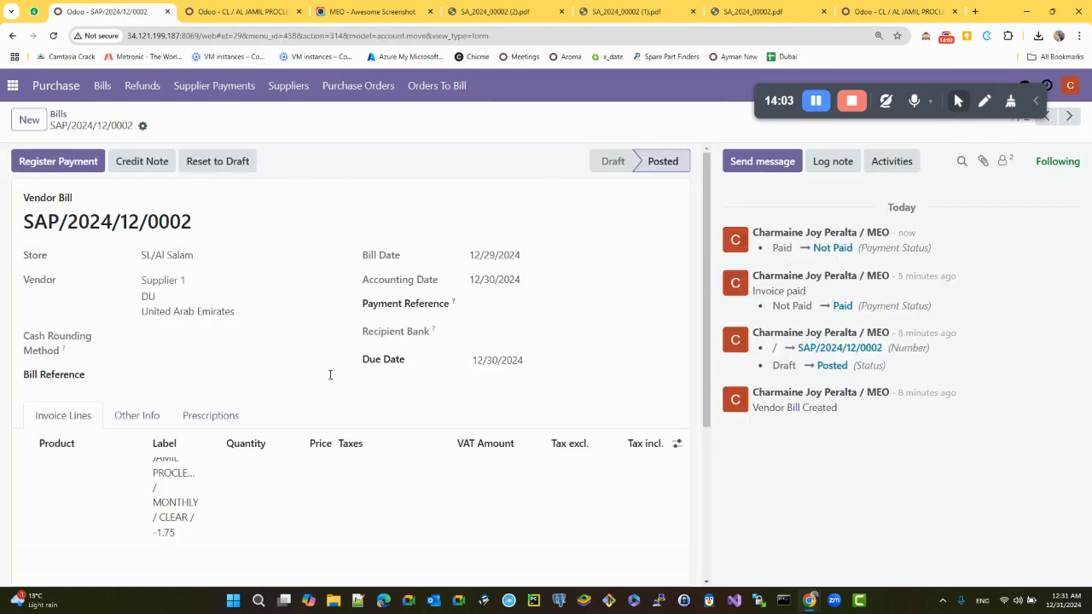
pyautogui.scroll(-3, 383, 425)
pyautogui.scroll(5, 383, 426)
pyautogui.scroll(-3, 646, 485)
pyautogui.tripleClick(622, 527)
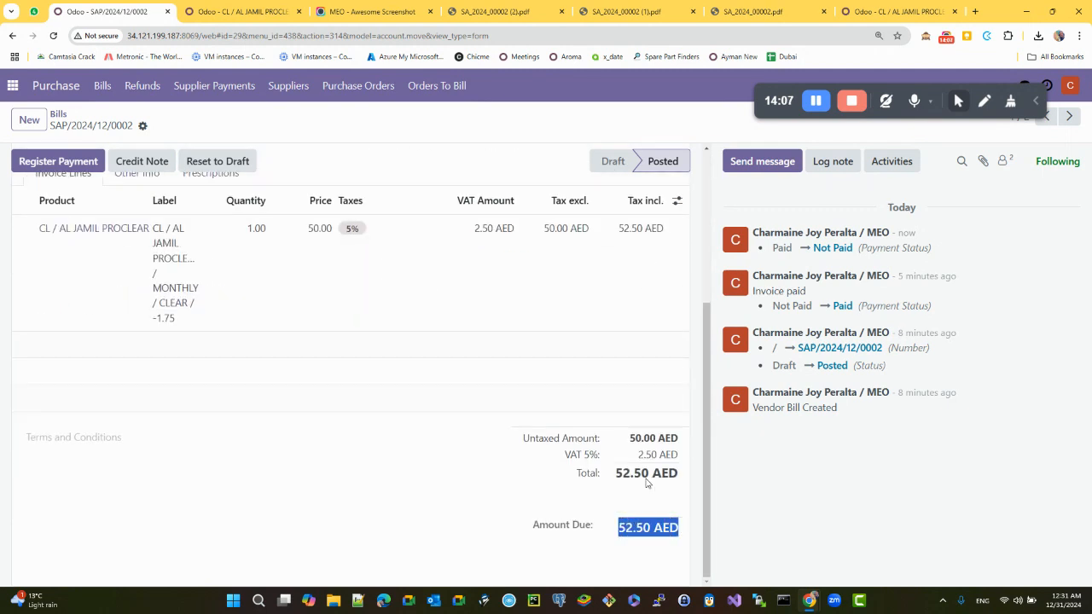
pyautogui.click(59, 113)
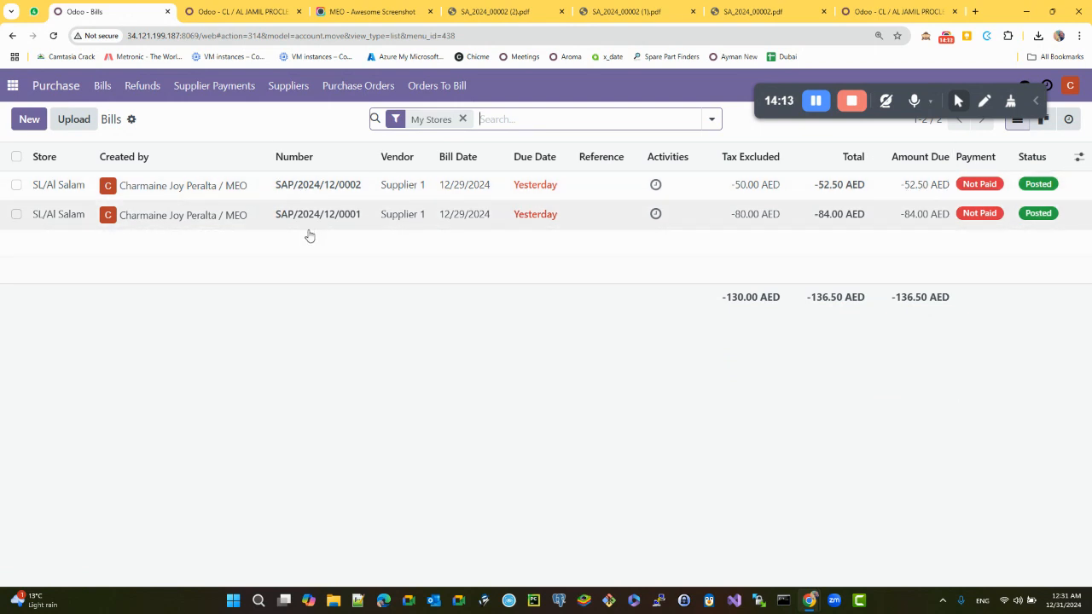
# - Create a new supplier payment using the ADCB bank journal and the Check payment method
pyautogui.click(207, 92)
pyautogui.click(29, 122)
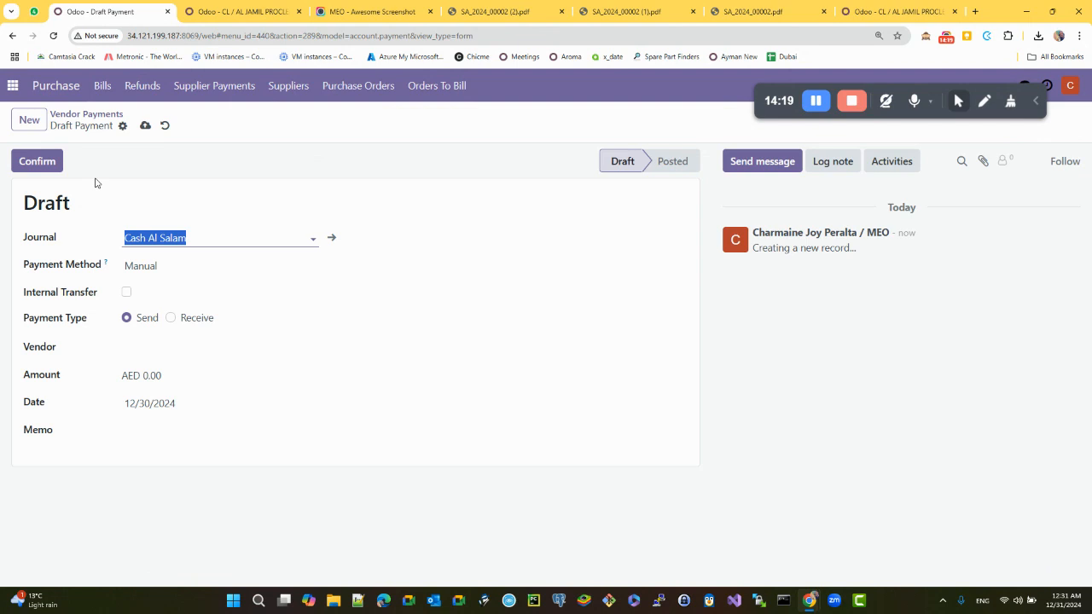
pyautogui.click(171, 236)
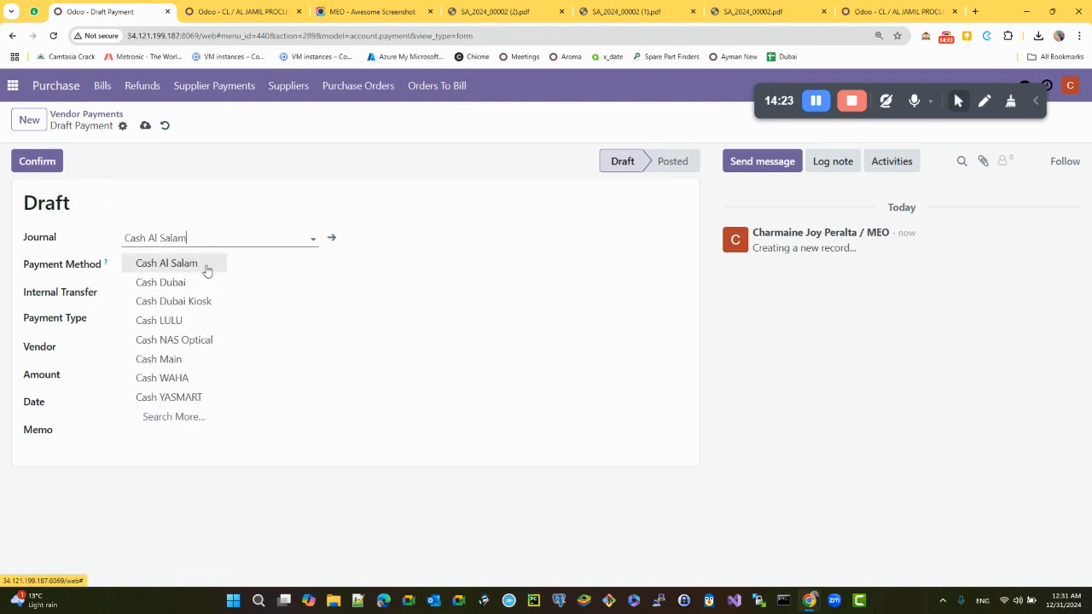
pyautogui.click(30, 237)
pyautogui.write('adc')
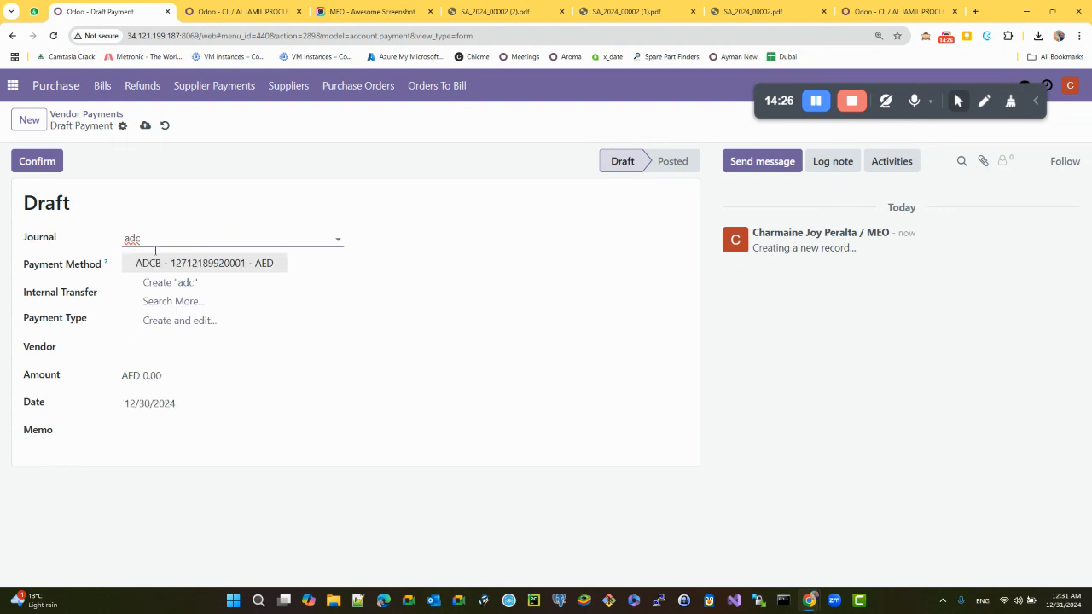
pyautogui.click(168, 264)
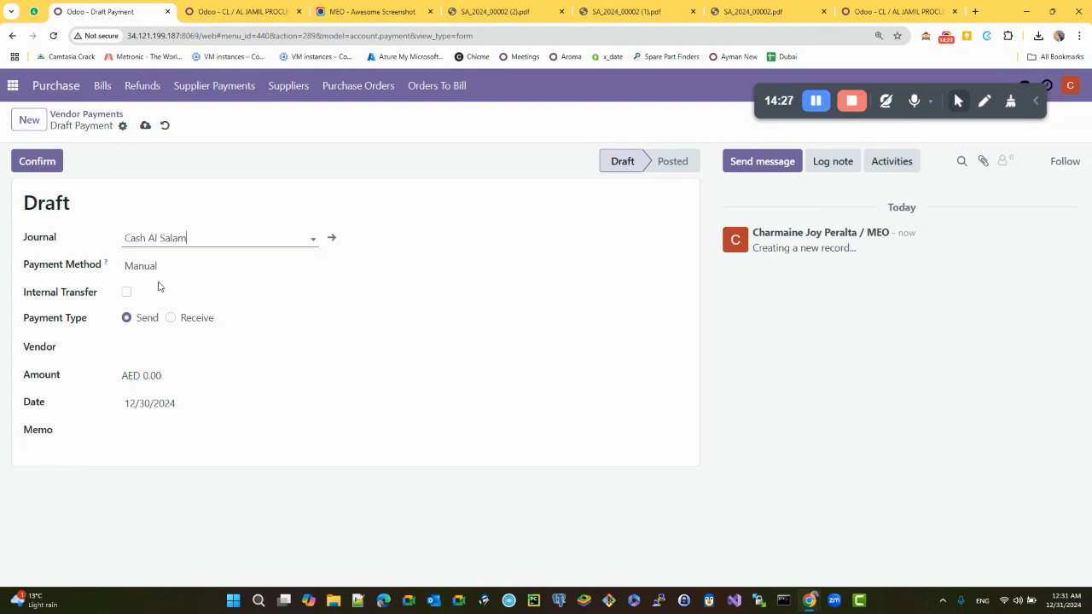
pyautogui.click(165, 270)
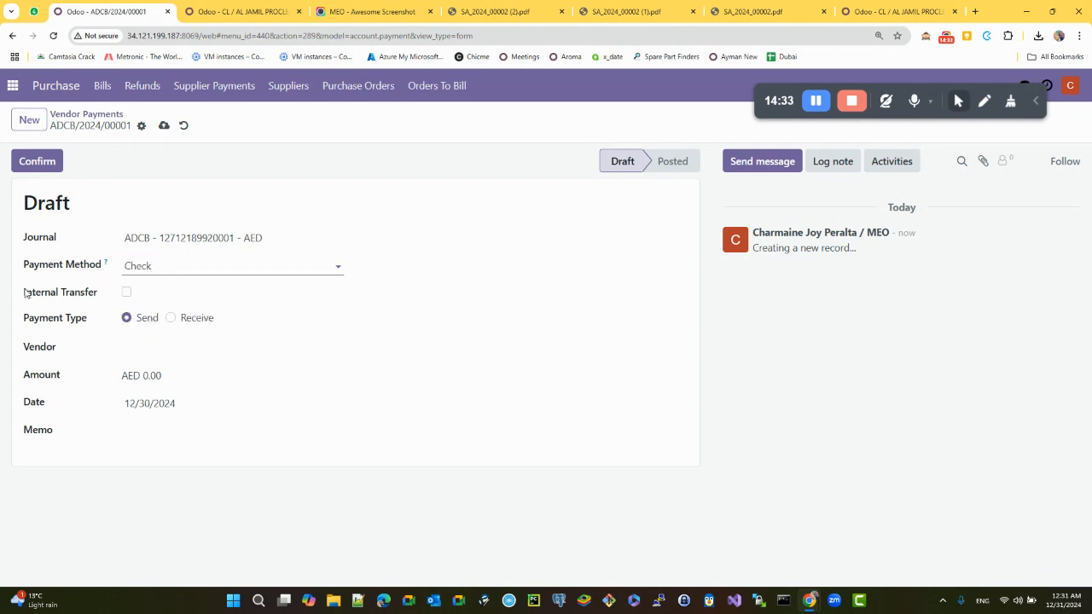
# - Set the payment's vendor to Supplier 1 and its payment method to Check, leaving Internal Transfer off
pyautogui.moveTo(25, 293); pyautogui.dragTo(116, 331)
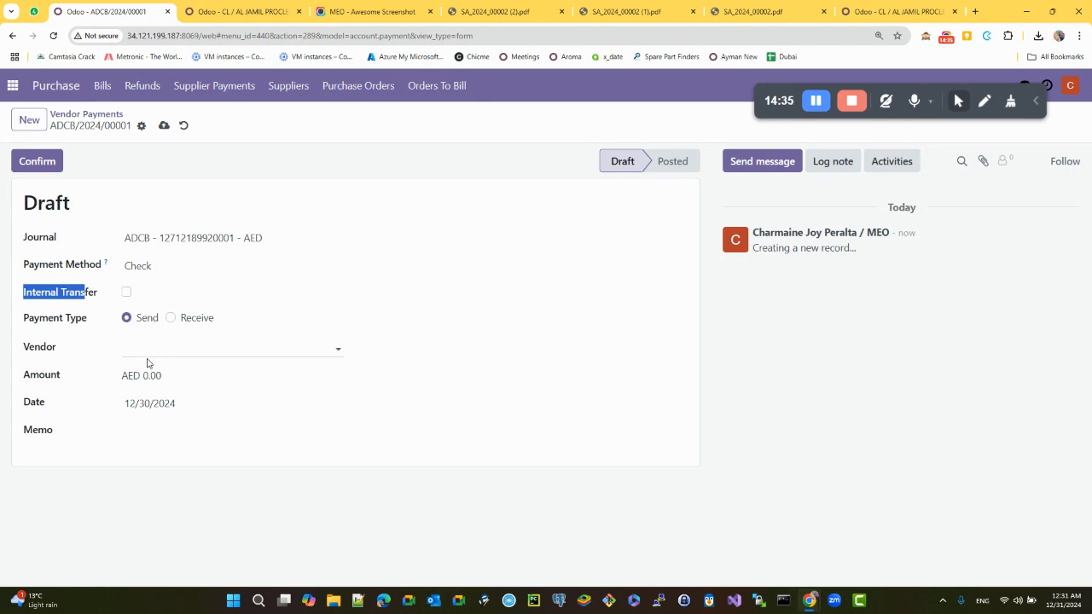
pyautogui.click(150, 356)
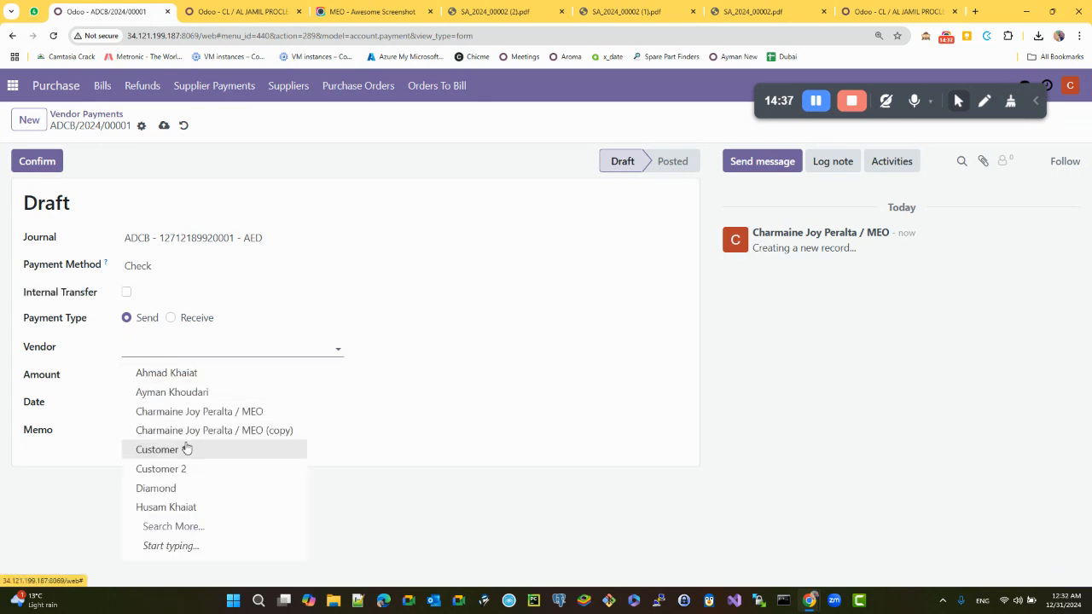
pyautogui.click(178, 377)
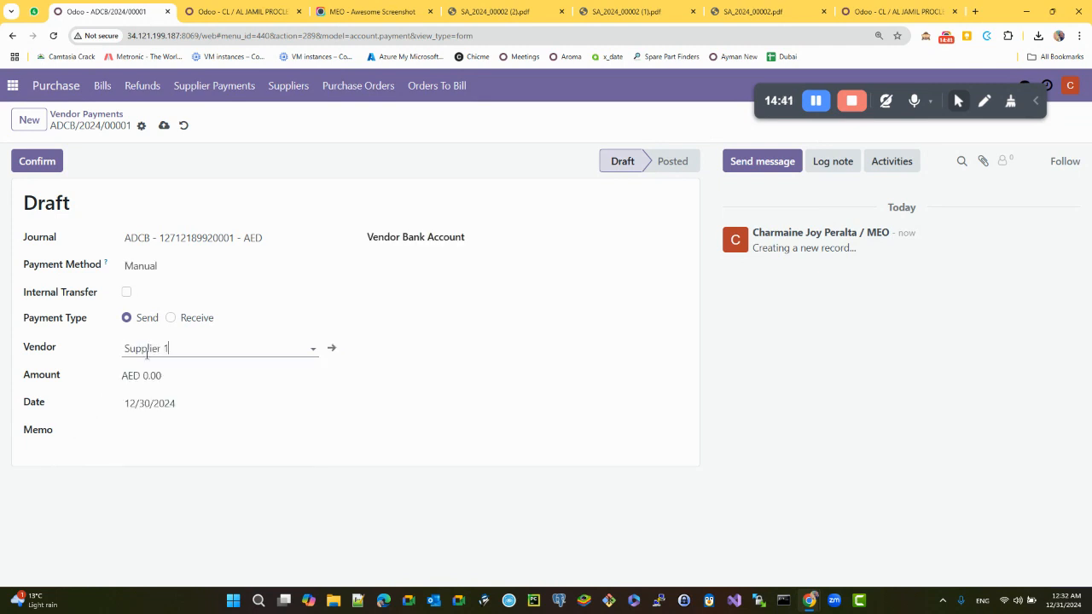
pyautogui.moveTo(182, 349); pyautogui.dragTo(105, 354)
pyautogui.click(126, 265)
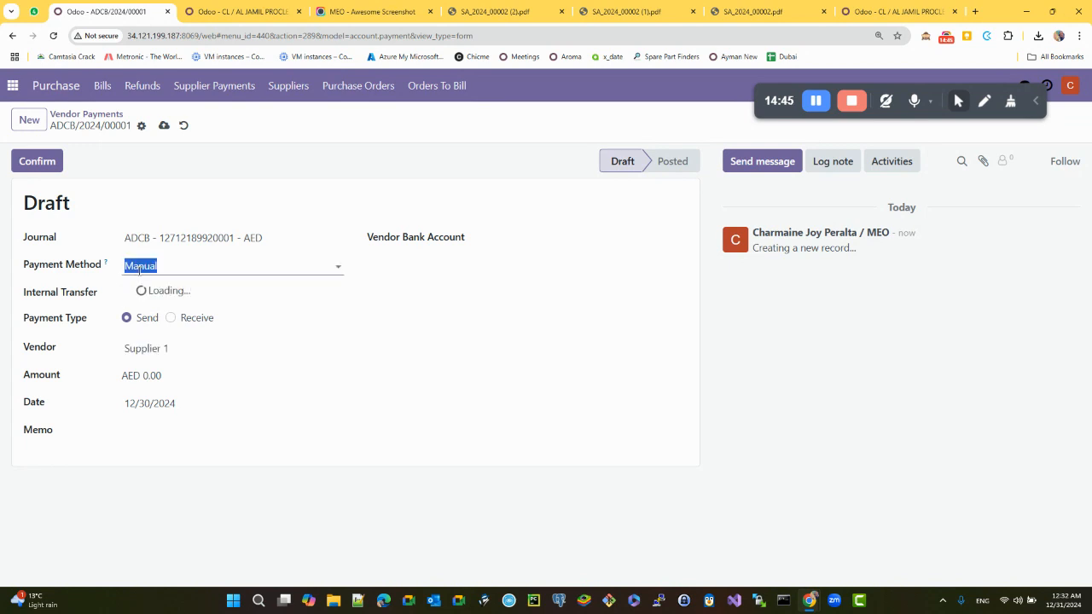
pyautogui.click(138, 309)
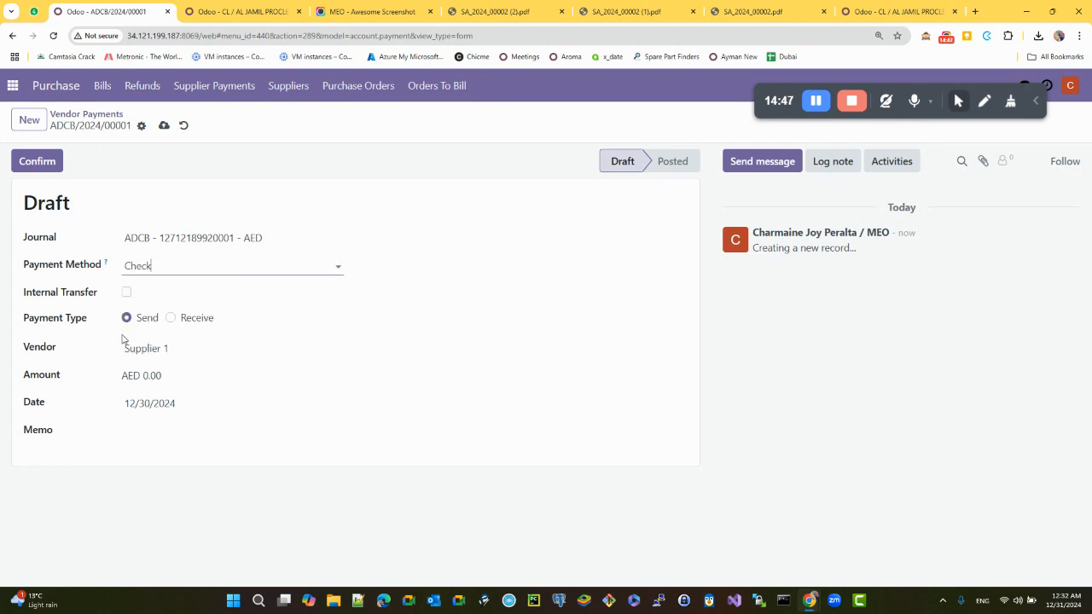
pyautogui.click(159, 347)
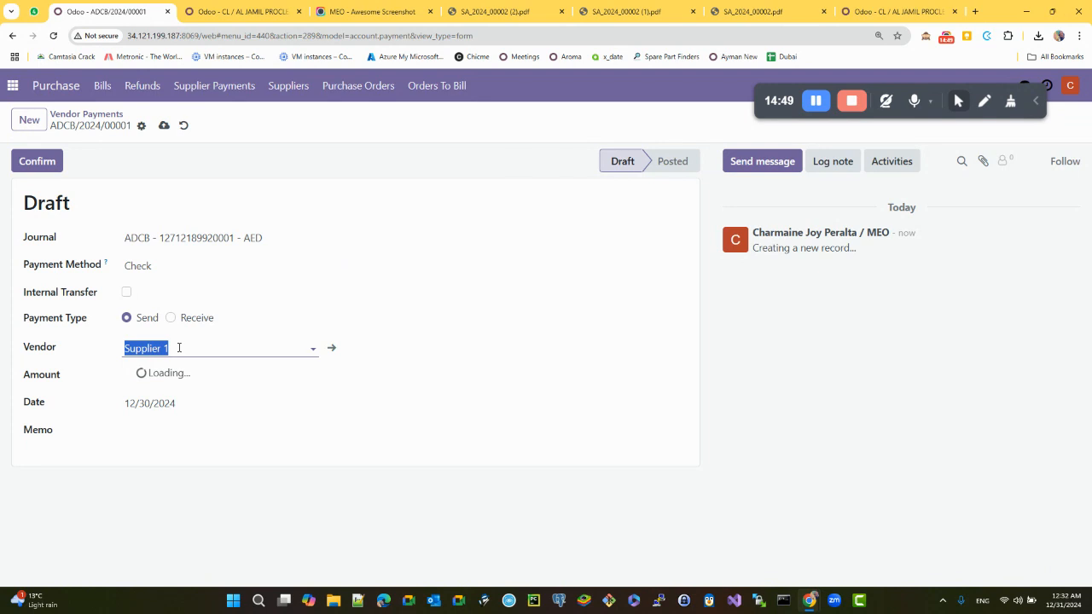
pyautogui.click(163, 372)
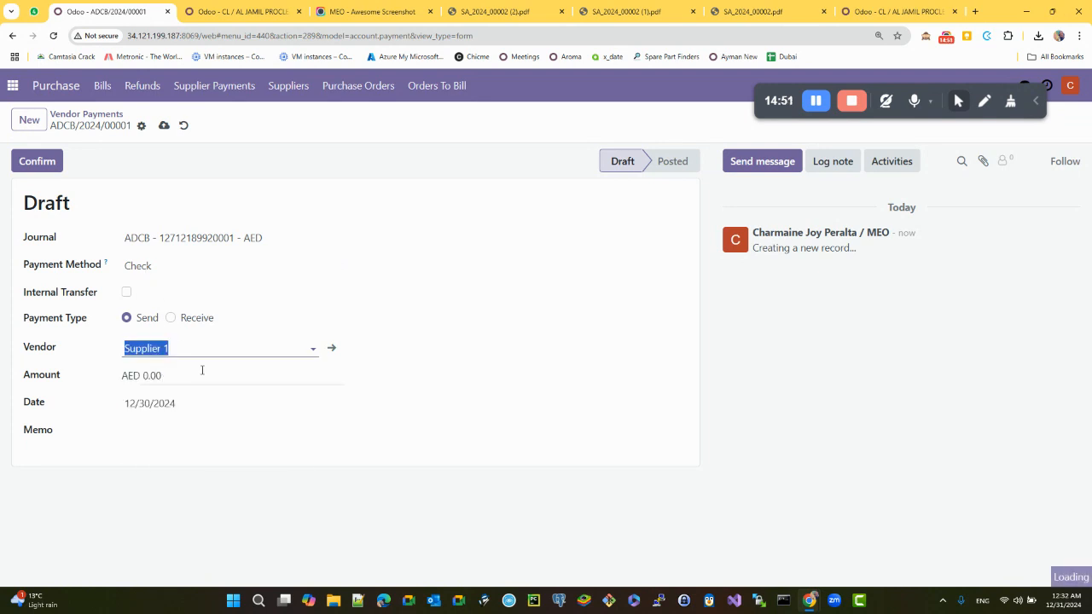
pyautogui.click(158, 265)
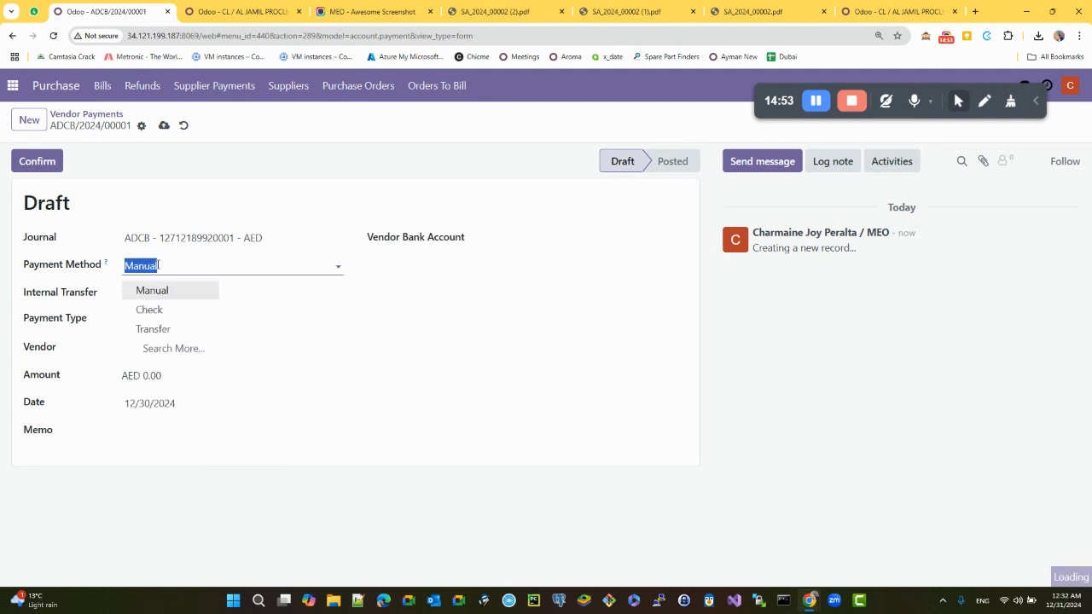
pyautogui.click(158, 265)
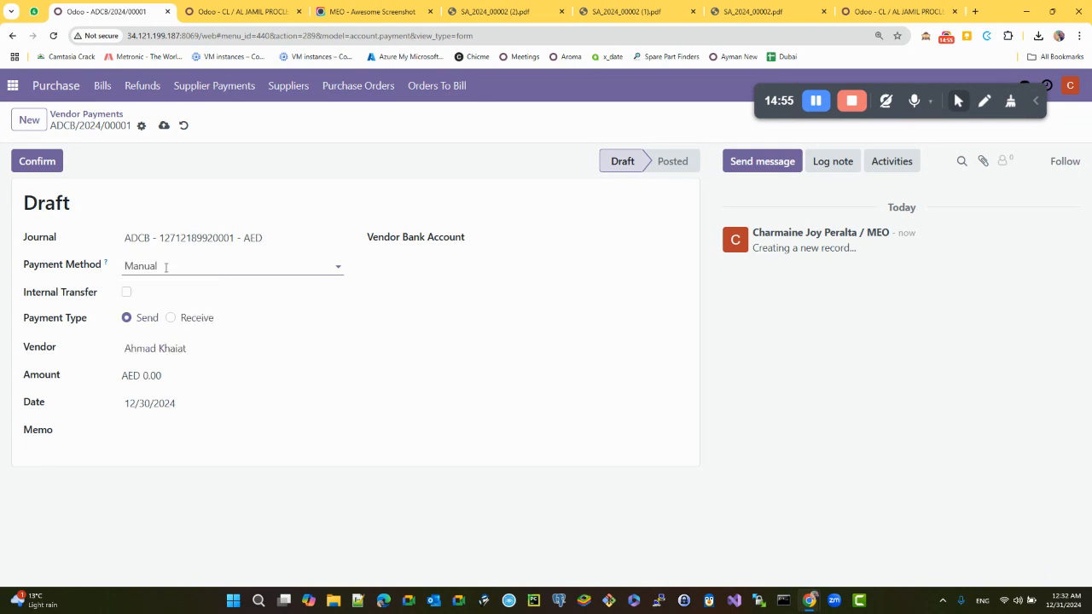
# - Reselect Supplier 1 as the vendor and Check as the payment method on the draft payment
pyautogui.click(175, 346)
pyautogui.write('sup')
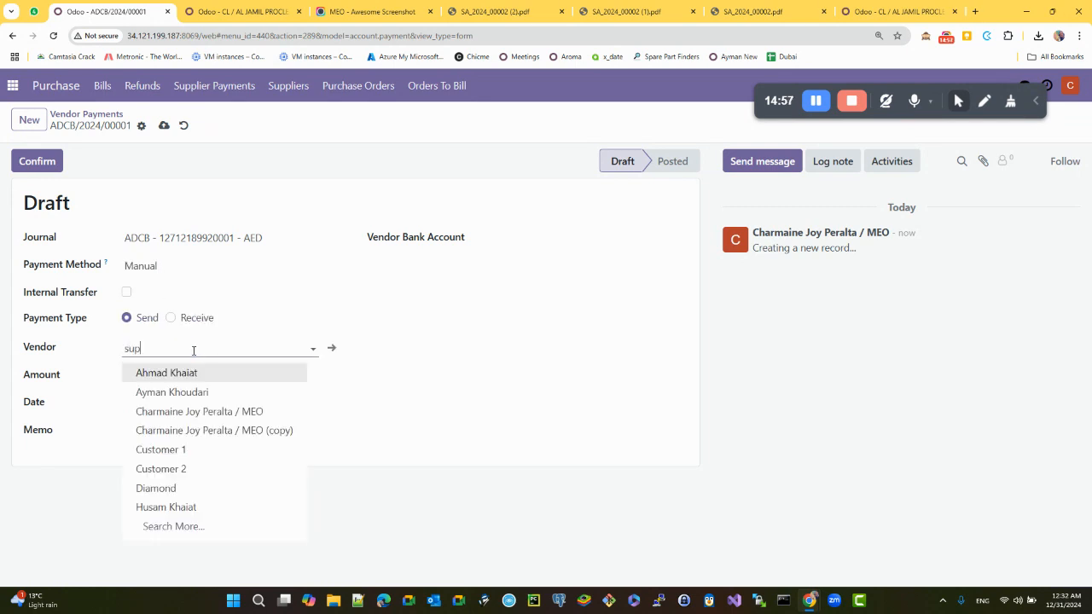
pyautogui.click(180, 373)
pyautogui.click(179, 266)
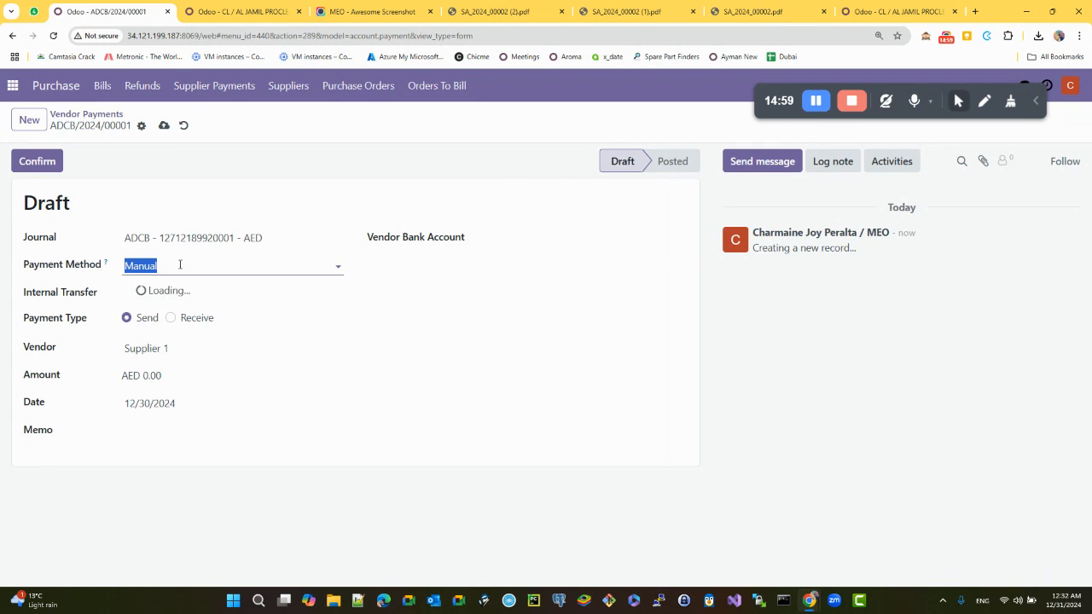
pyautogui.click(169, 307)
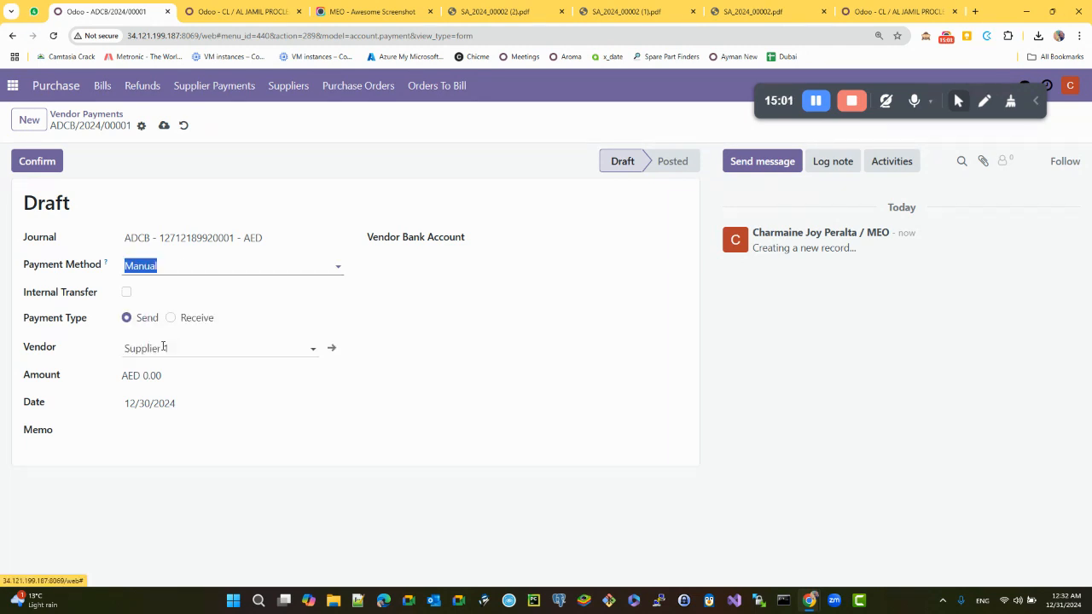
# - Set the amount to 100 AED and the memo to "CHK 545454545", and save and confirm the payment
pyautogui.click(180, 376)
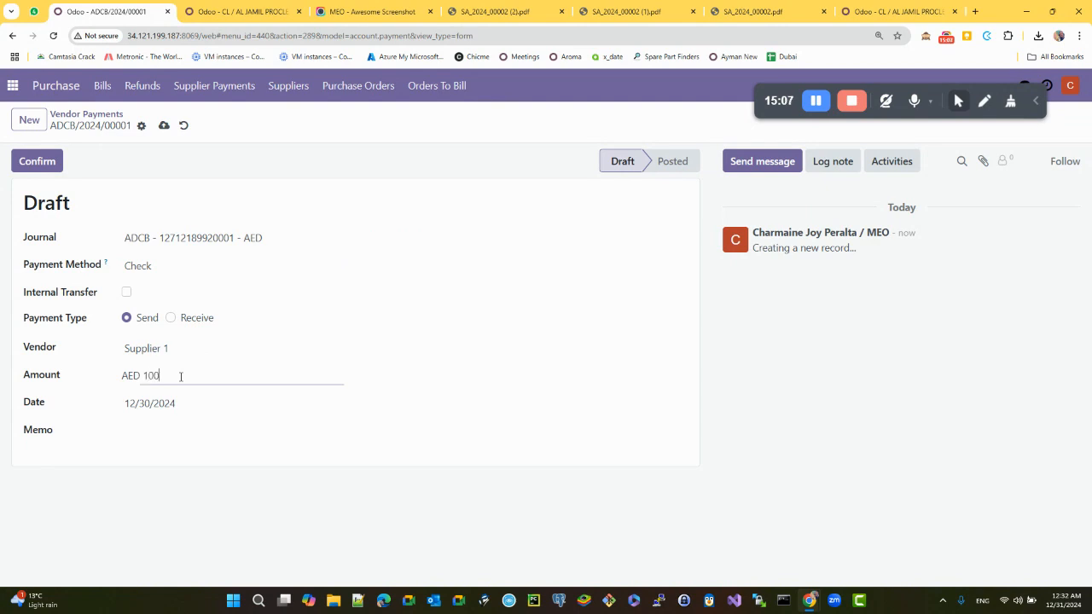
pyautogui.click(142, 429)
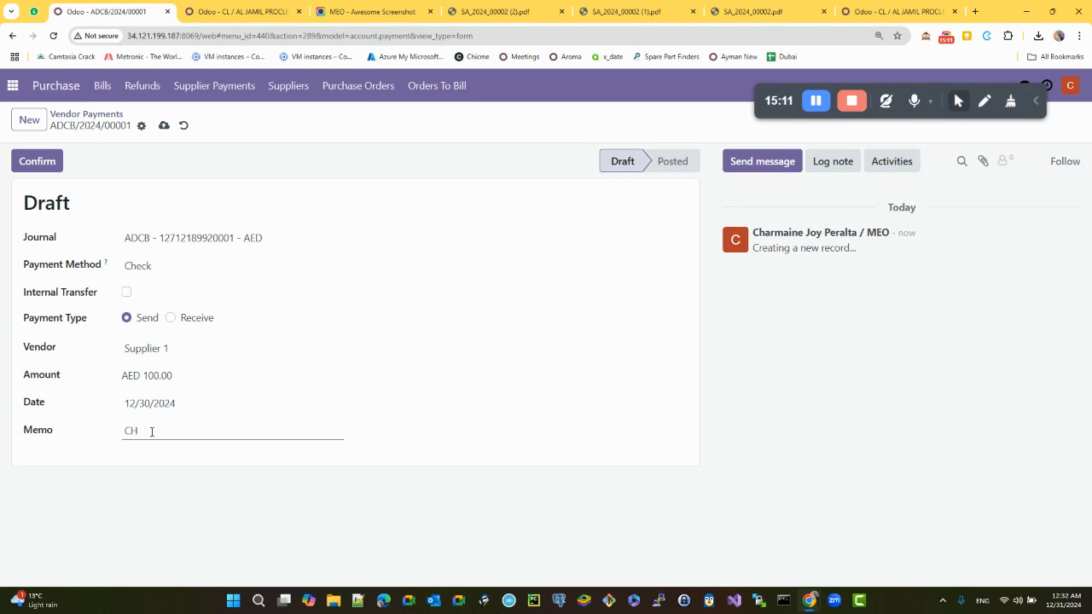
pyautogui.write('CHK 545454545')
pyautogui.hotkey('ctrl', 's')
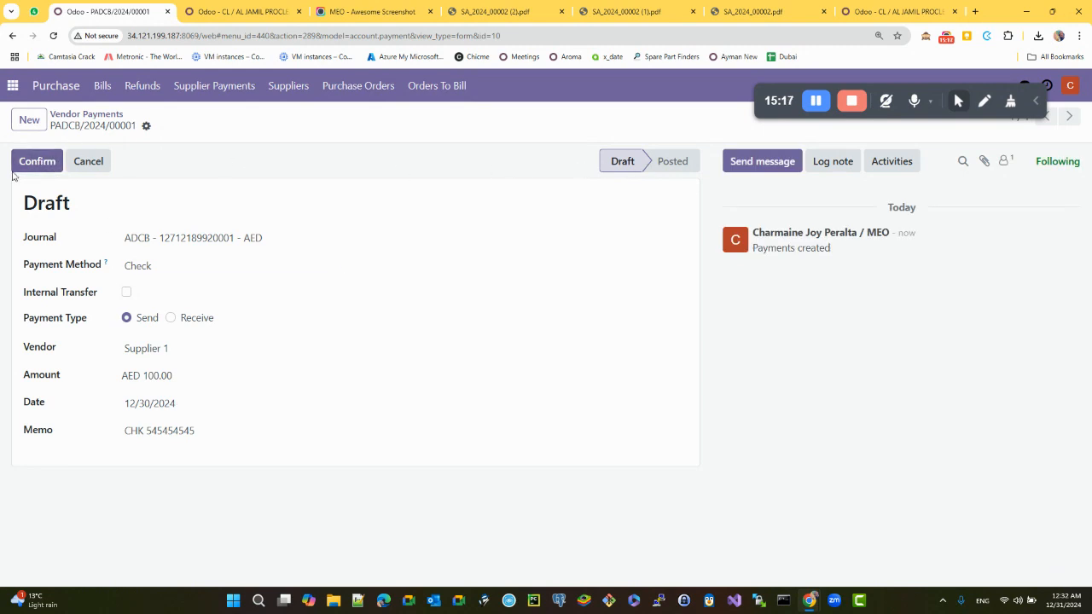
pyautogui.click(40, 167)
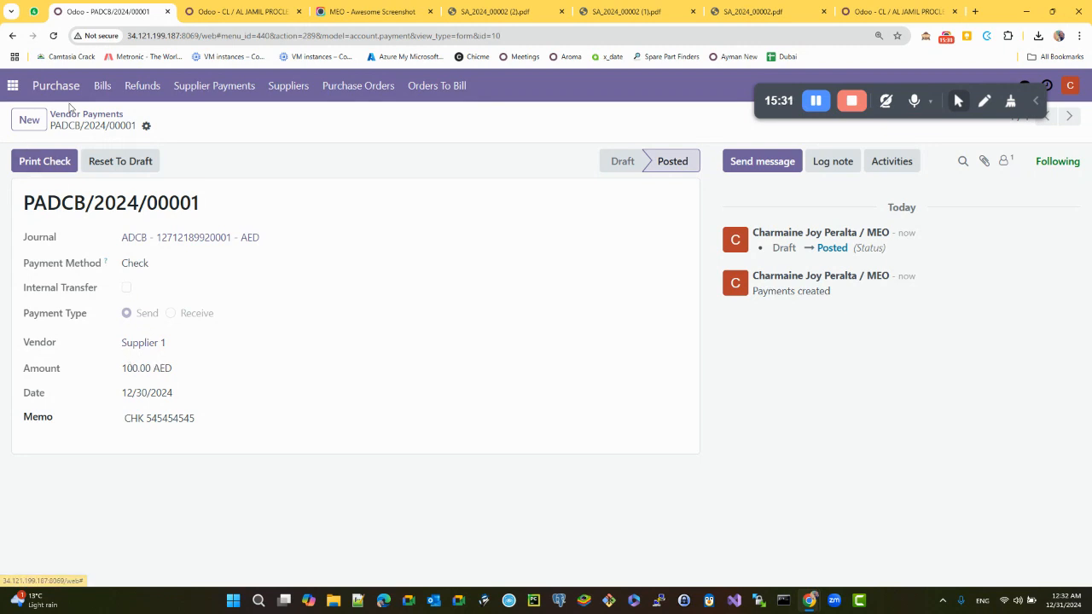
# - Check the bills' payment status and review the posted ADCB check payment's details from the supplier payments list
pyautogui.click(102, 86)
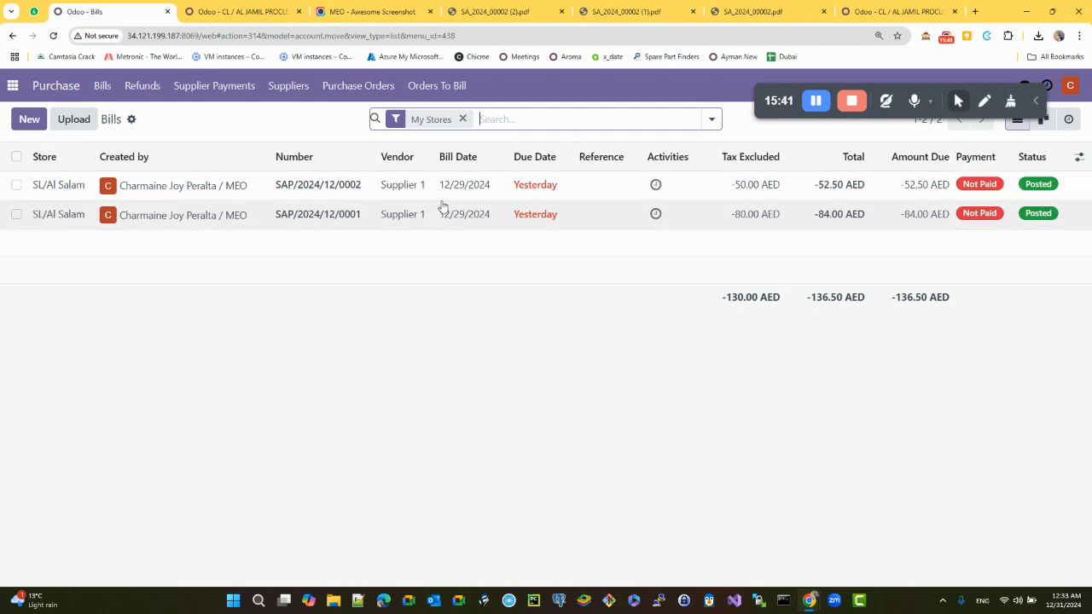
pyautogui.click(214, 85)
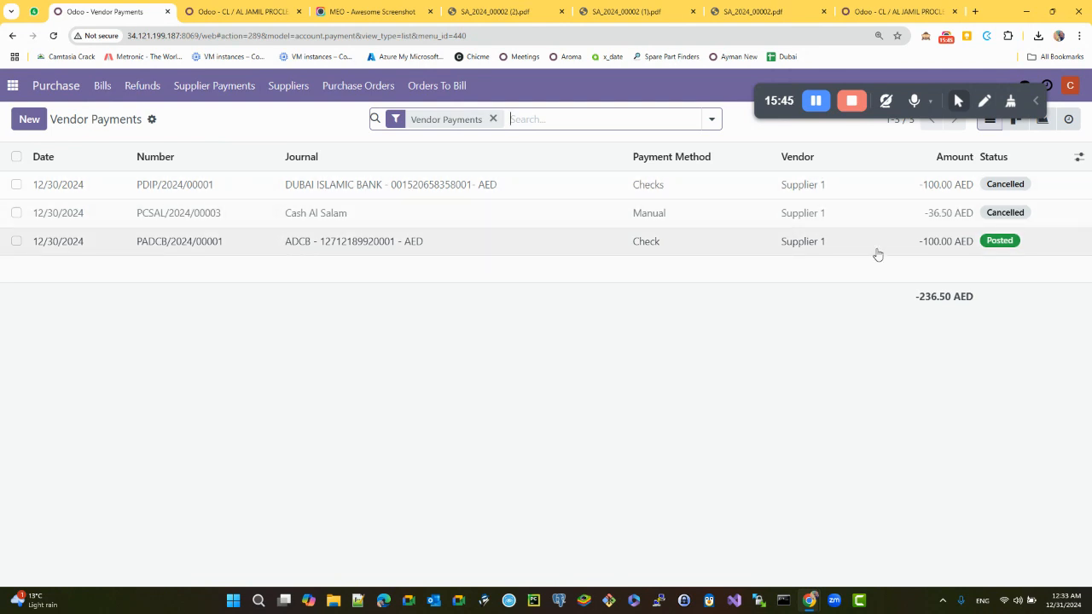
pyautogui.click(558, 246)
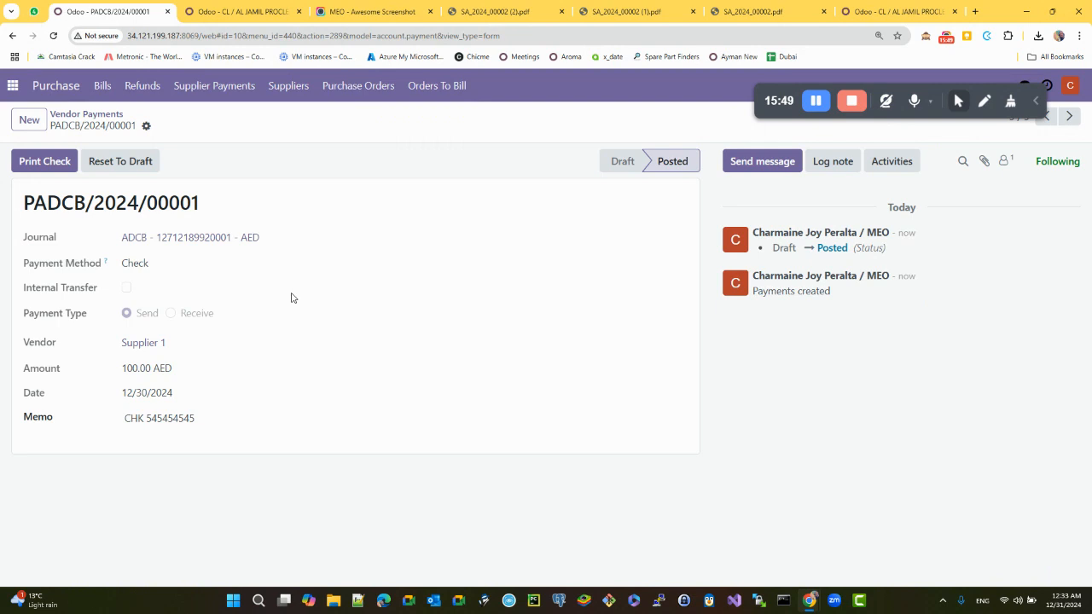
pyautogui.moveTo(173, 260); pyautogui.dragTo(209, 435)
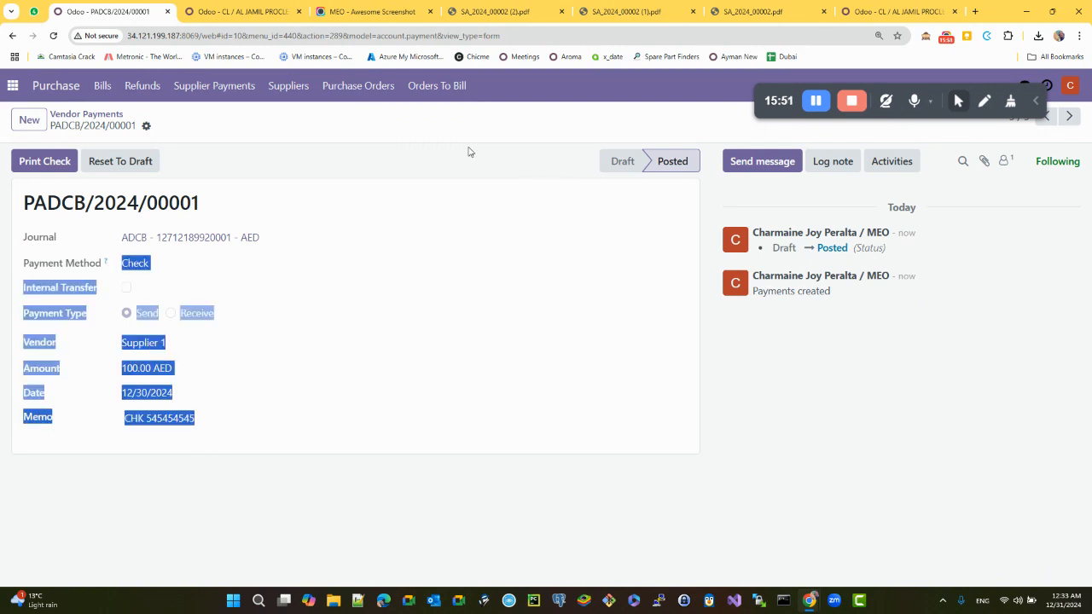
# - Filter the bills list to unpaid bills and search it for "sup"
pyautogui.click(109, 86)
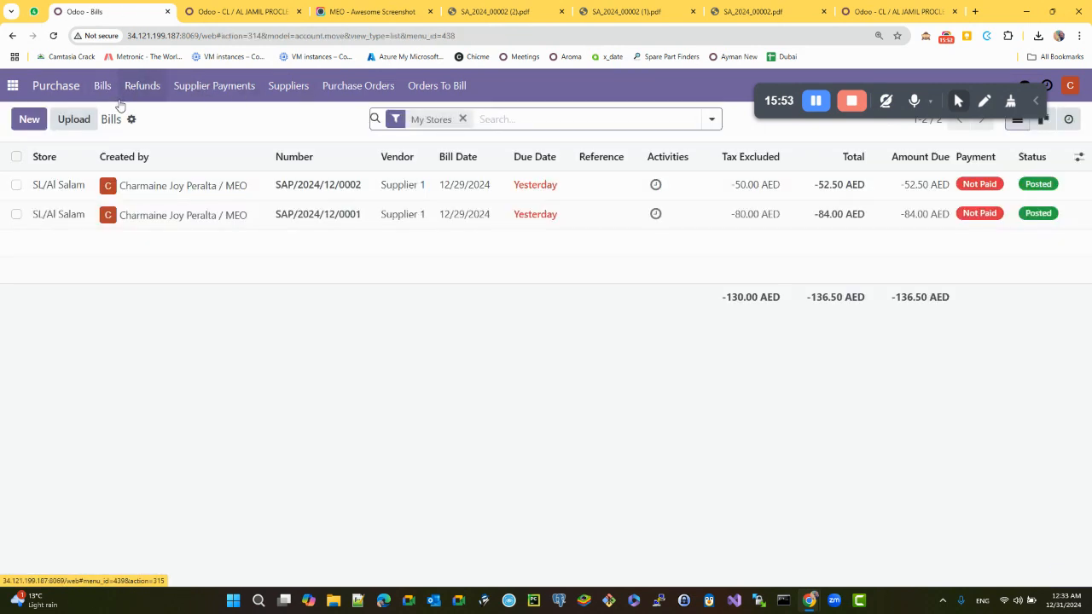
pyautogui.click(711, 119)
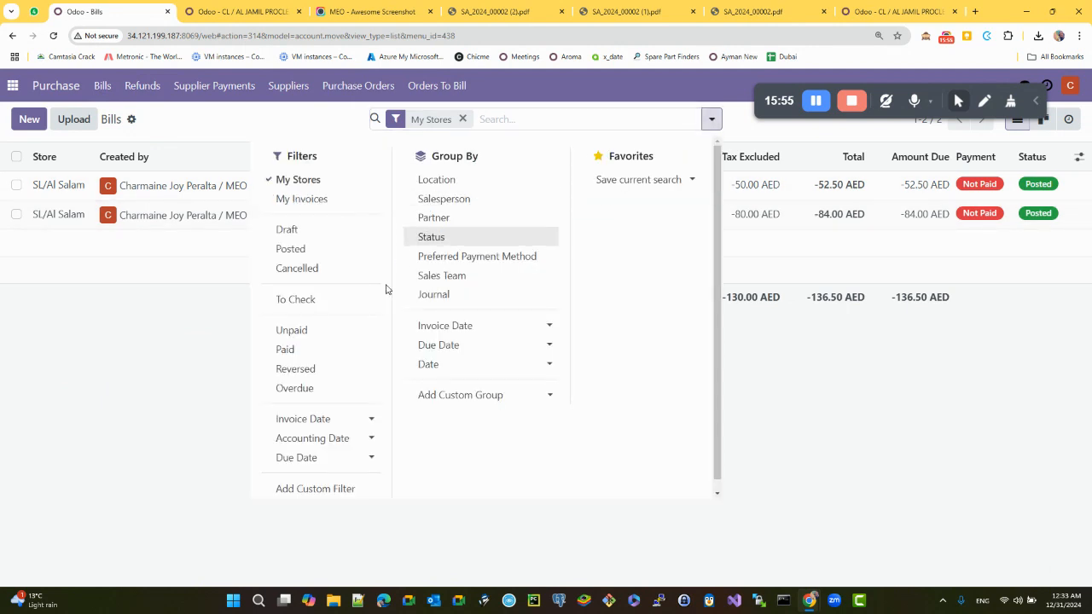
pyautogui.click(324, 332)
pyautogui.click(194, 358)
pyautogui.click(569, 119)
pyautogui.write('sup')
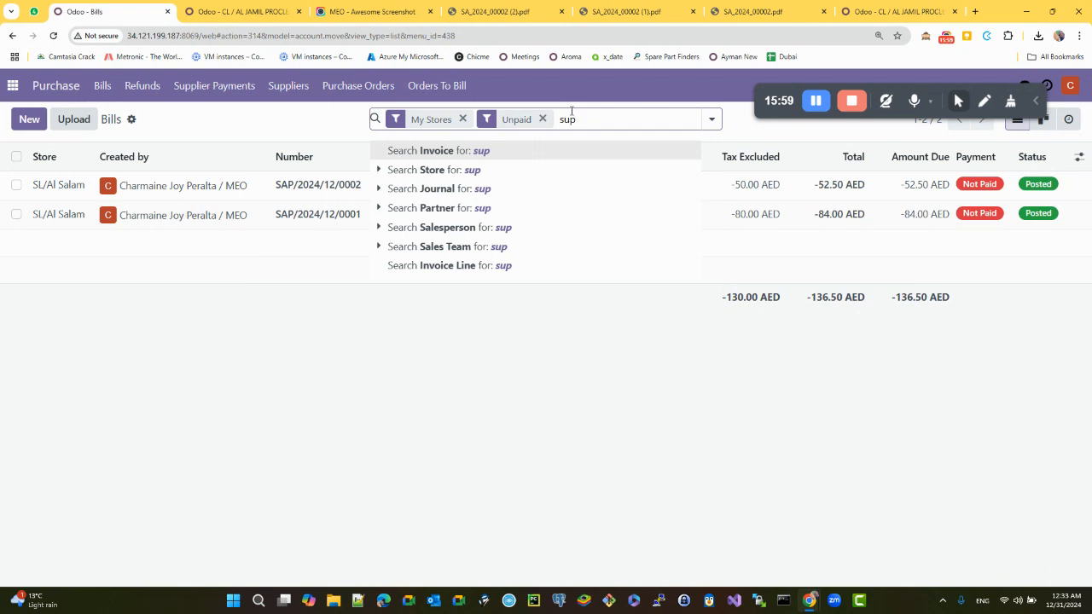
pyautogui.press('Return')
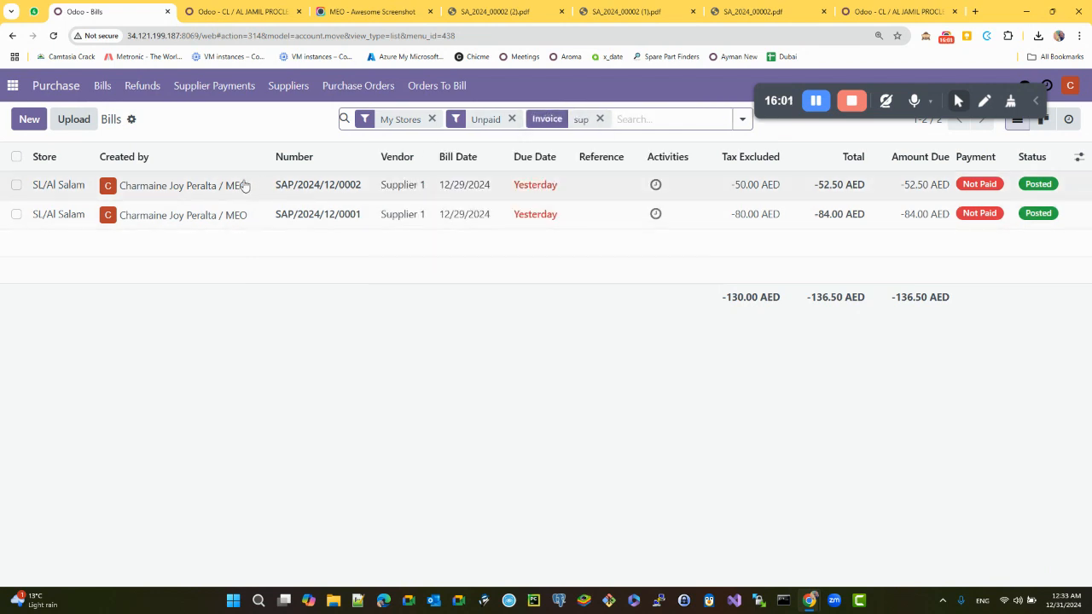
# - Apply the outstanding CHK 545454545 debit to the 52.50 AED Supplier 1 bill and return to the bills list
pyautogui.click(241, 187)
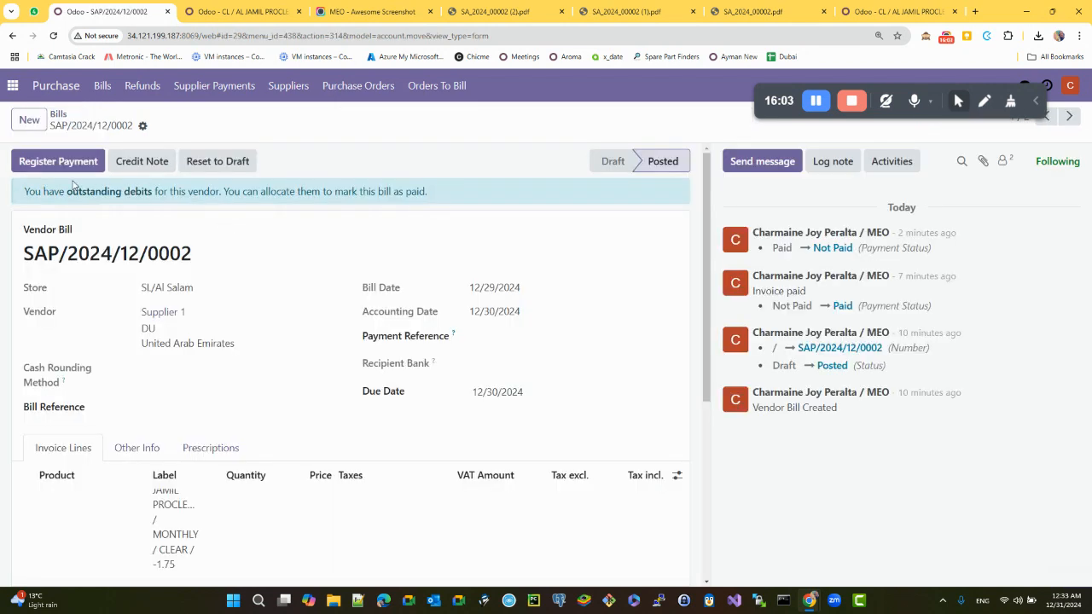
pyautogui.moveTo(44, 191); pyautogui.dragTo(499, 195)
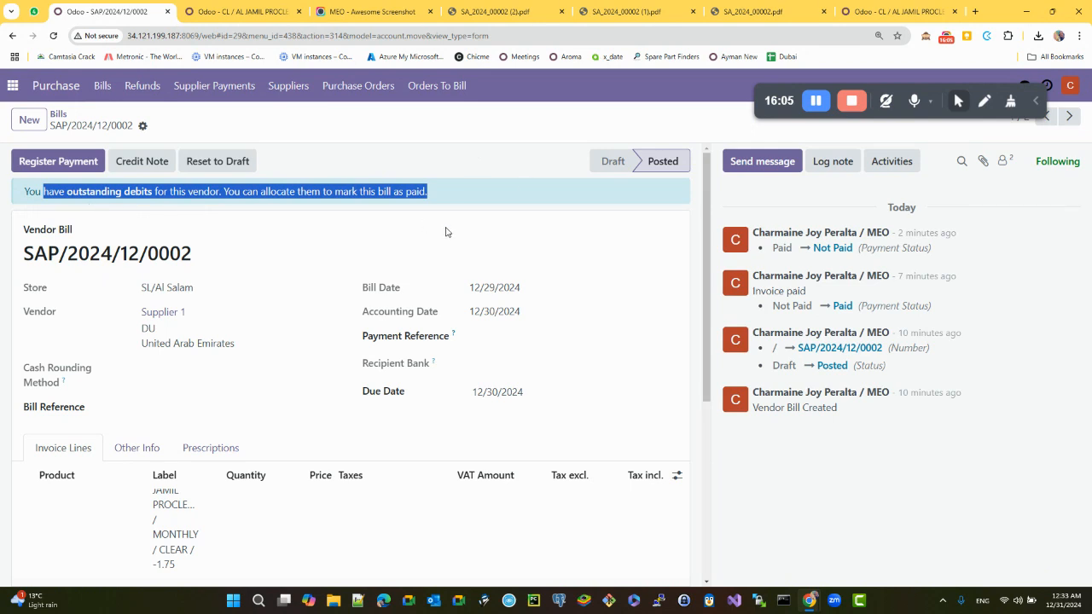
pyautogui.scroll(-5, 418, 293)
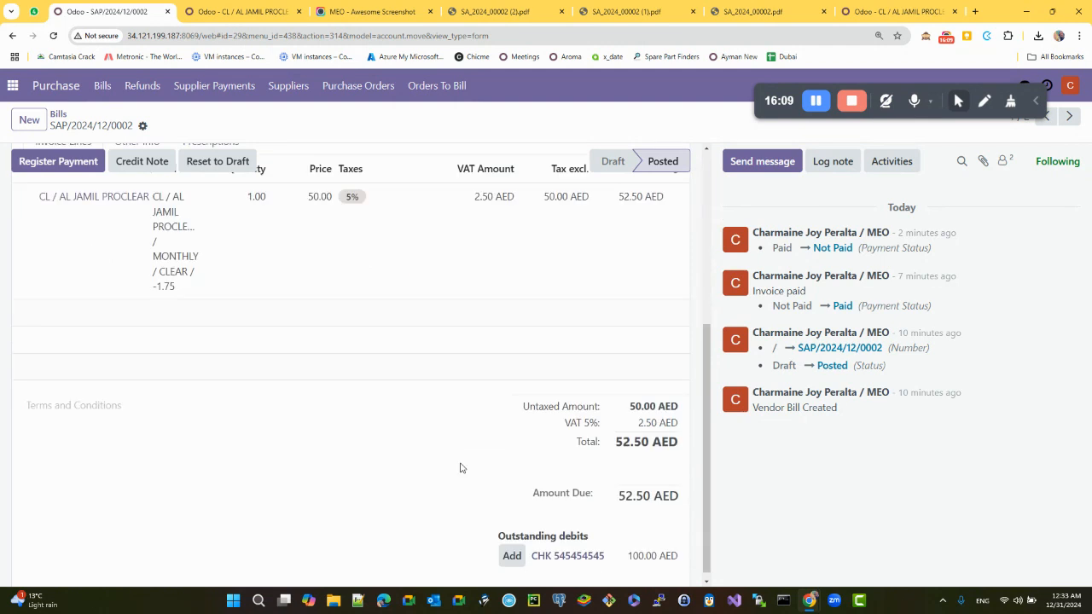
pyautogui.moveTo(619, 488); pyautogui.dragTo(677, 485)
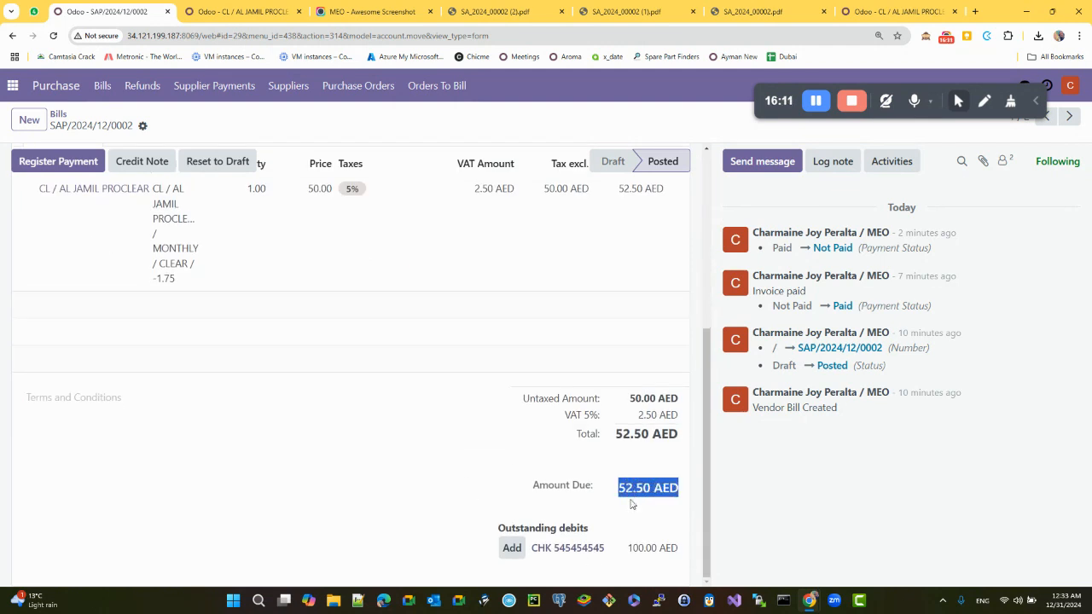
pyautogui.click(514, 548)
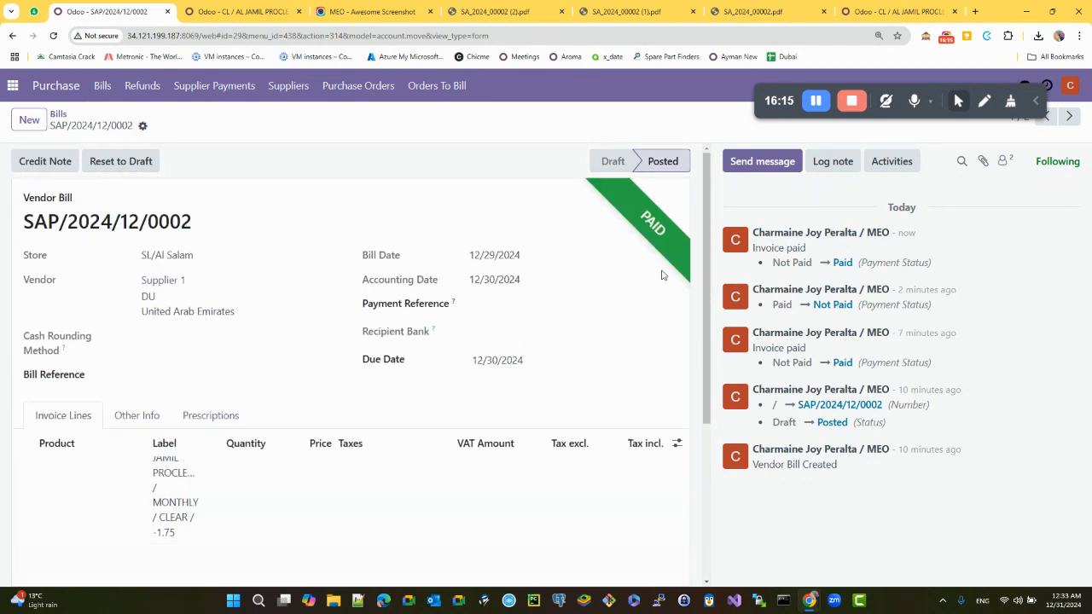
pyautogui.click(58, 114)
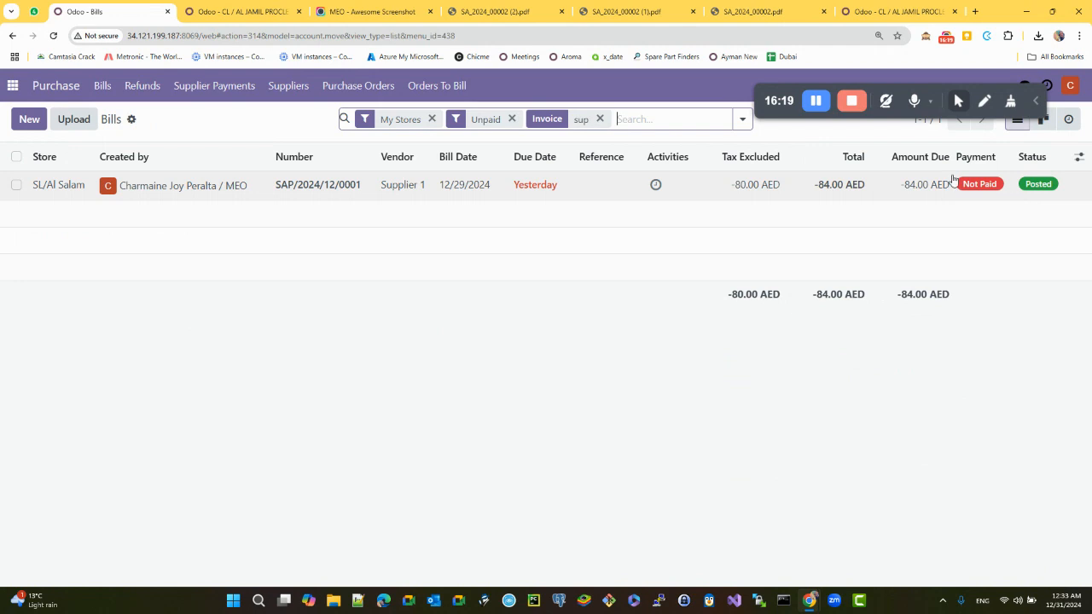
# - Apply the outstanding CHK 545454545 debit to the 84.00 AED Supplier 1 bill and check its payment details
pyautogui.click(499, 185)
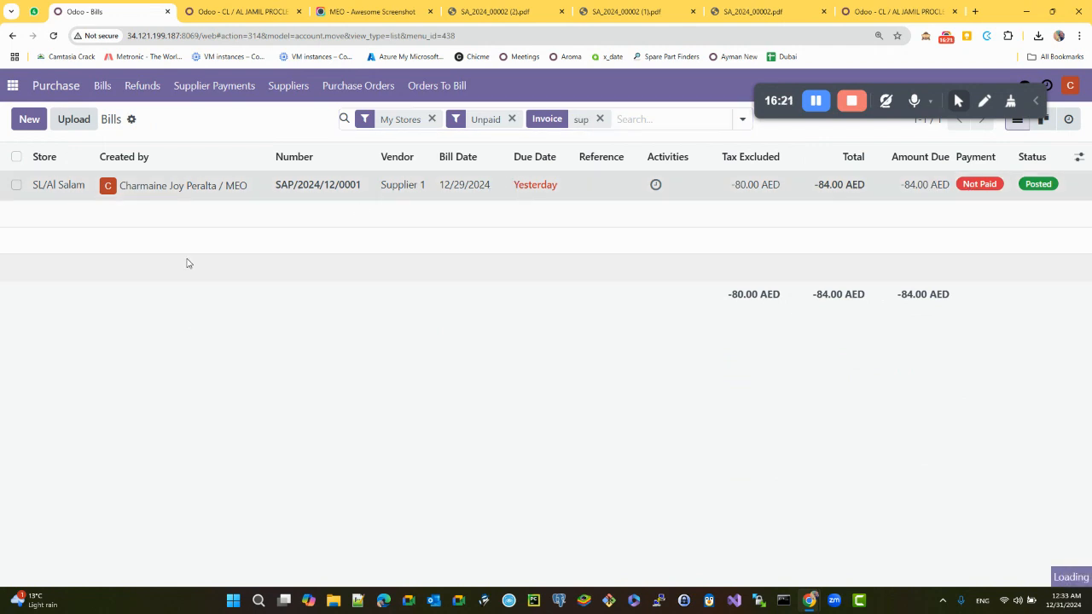
pyautogui.moveTo(178, 193); pyautogui.dragTo(418, 191)
pyautogui.scroll(-5, 525, 431)
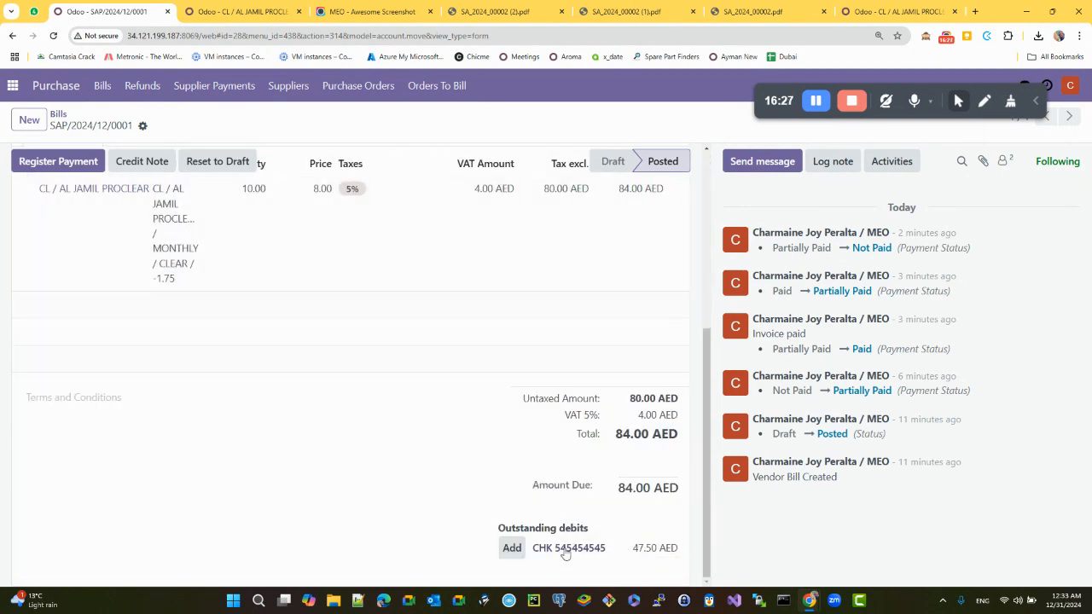
pyautogui.click(511, 547)
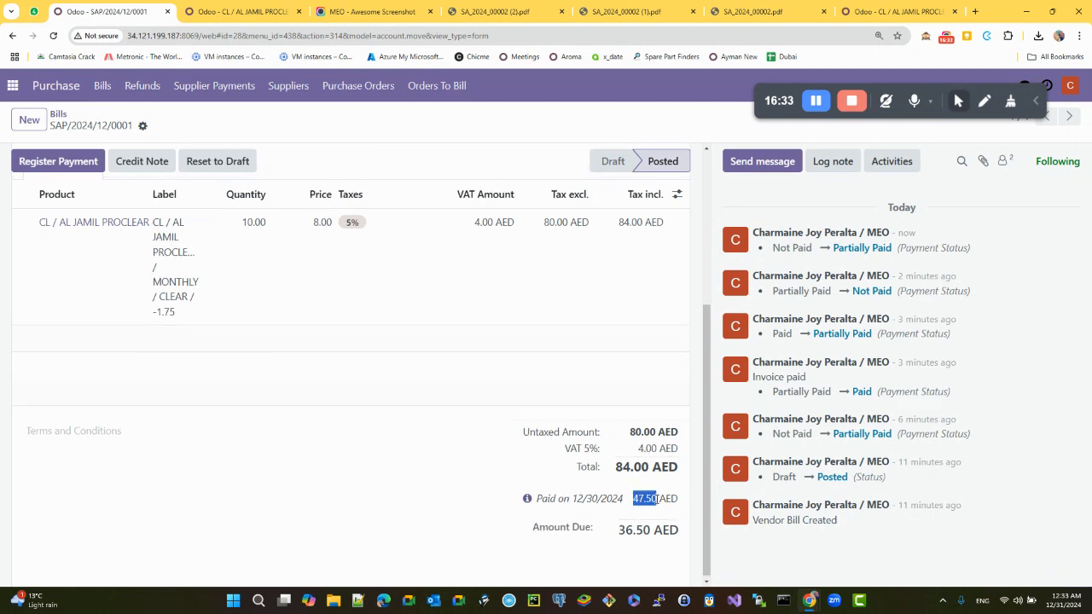
pyautogui.scroll(5, 654, 502)
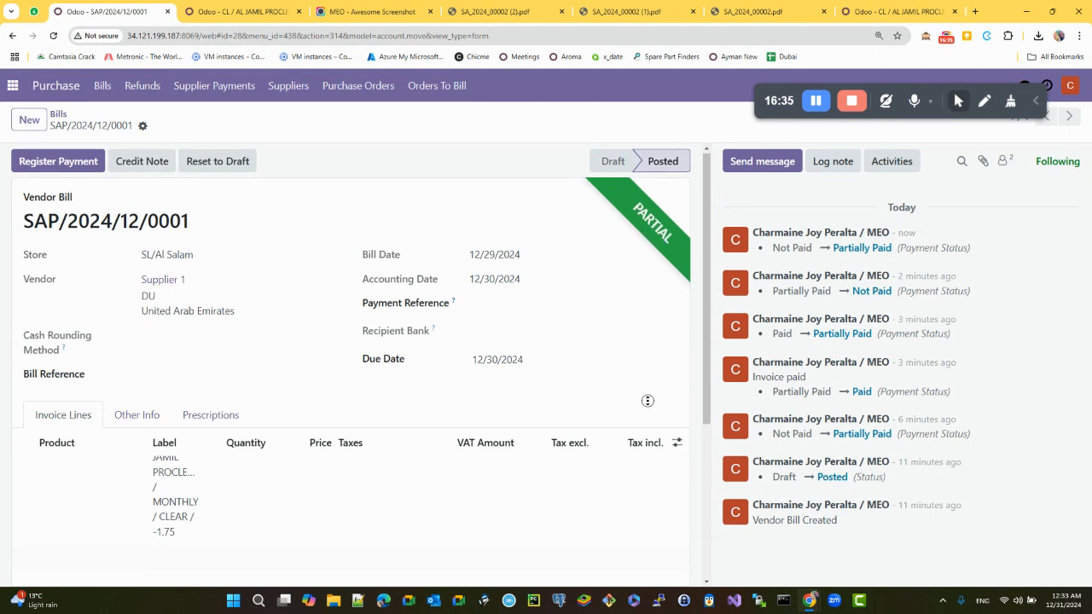
pyautogui.scroll(-3, 648, 333)
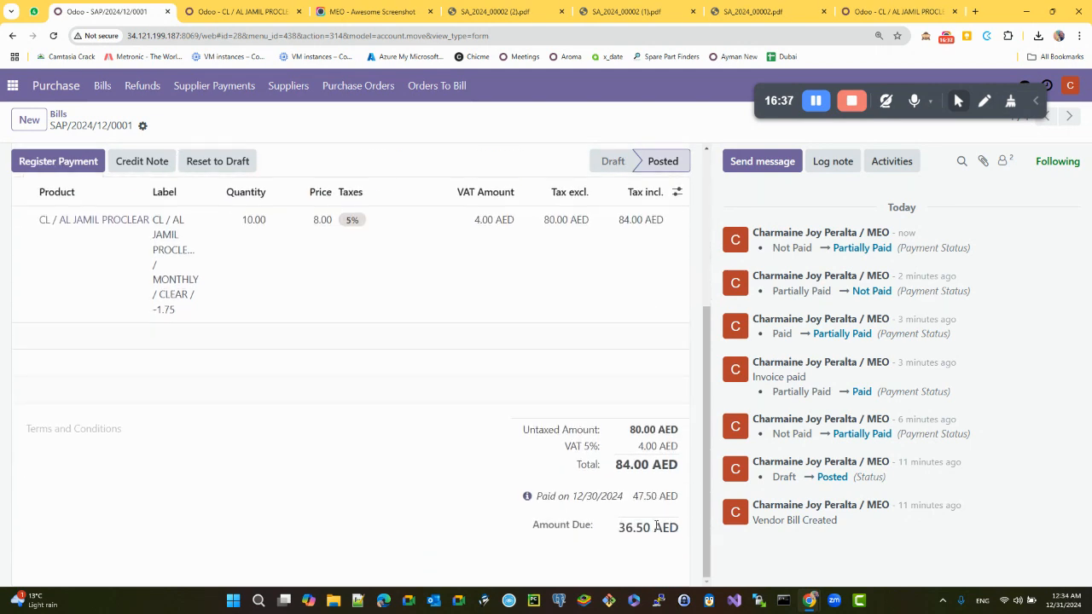
# - Return to the bills list and remove the "sup" search and the Unpaid filter
pyautogui.click(58, 113)
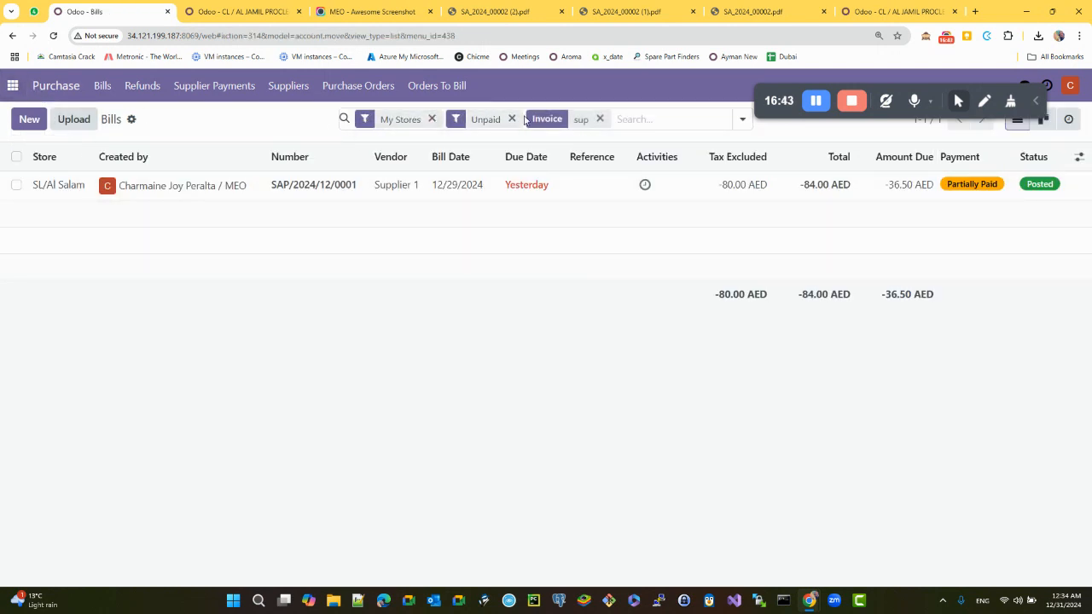
pyautogui.click(599, 120)
pyautogui.click(553, 118)
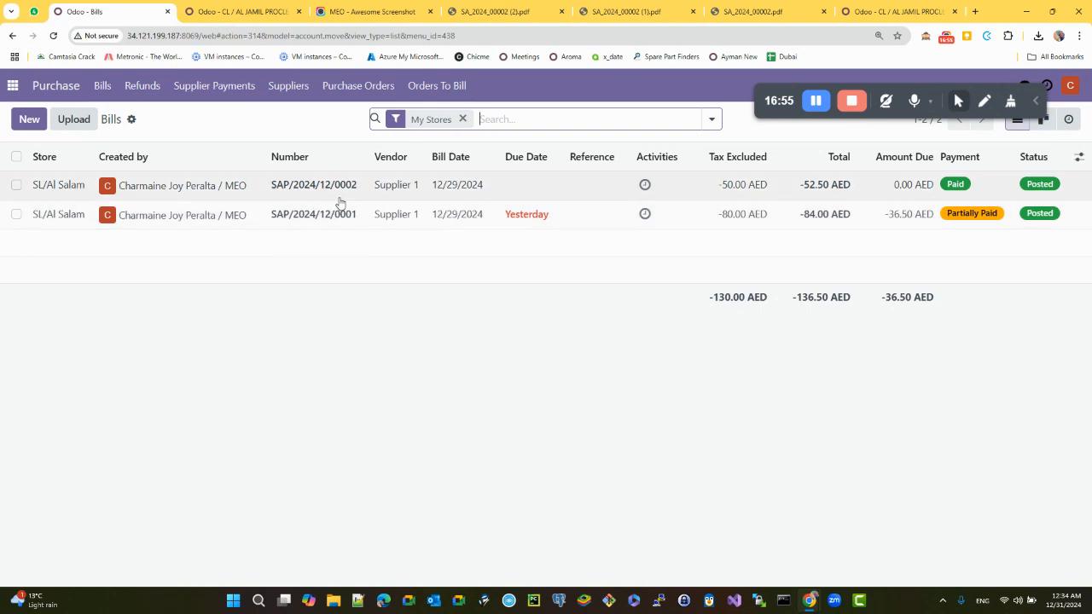
# - Generate the Accounting ledger report for the partner Supplier 1
pyautogui.click(14, 89)
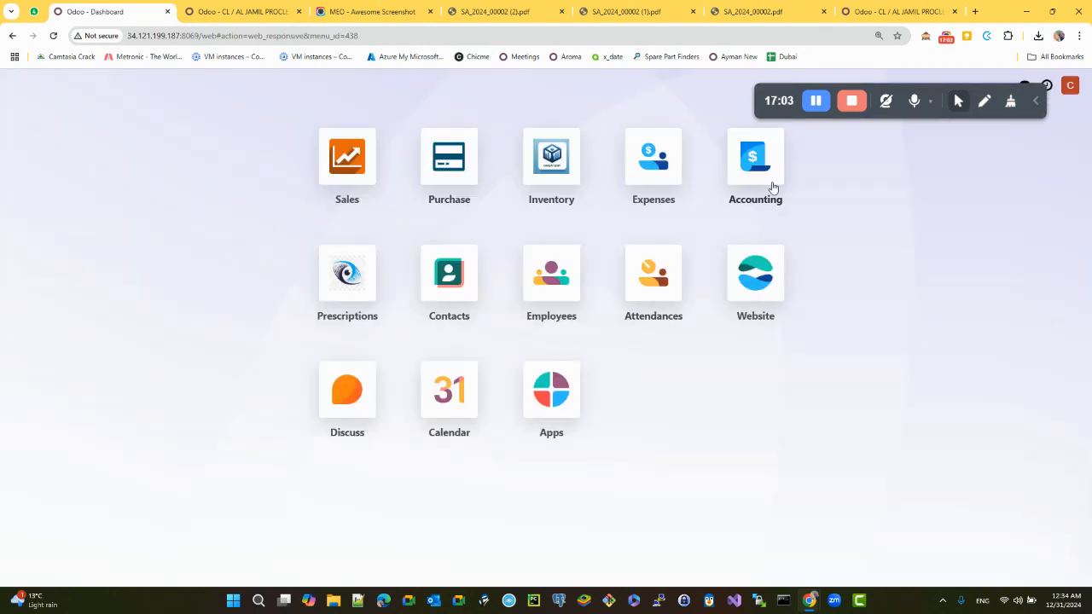
pyautogui.click(747, 179)
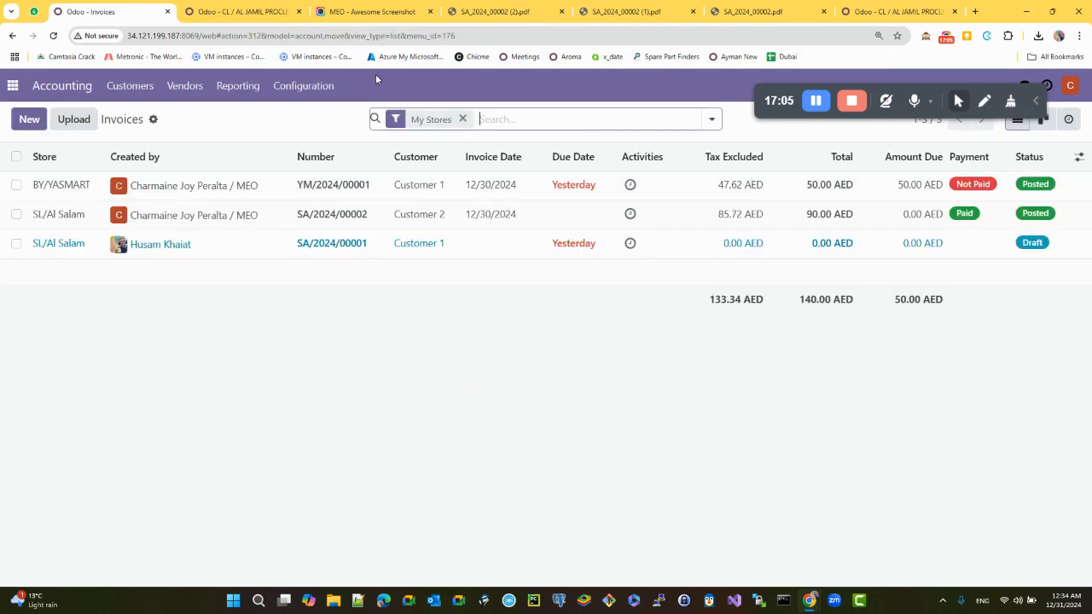
pyautogui.click(236, 87)
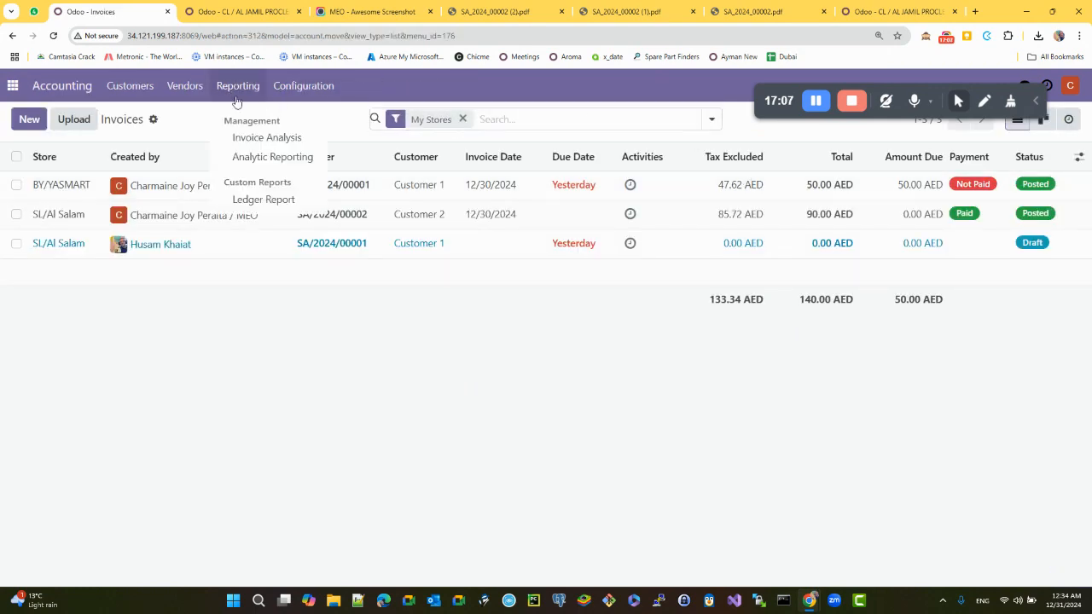
pyautogui.click(262, 201)
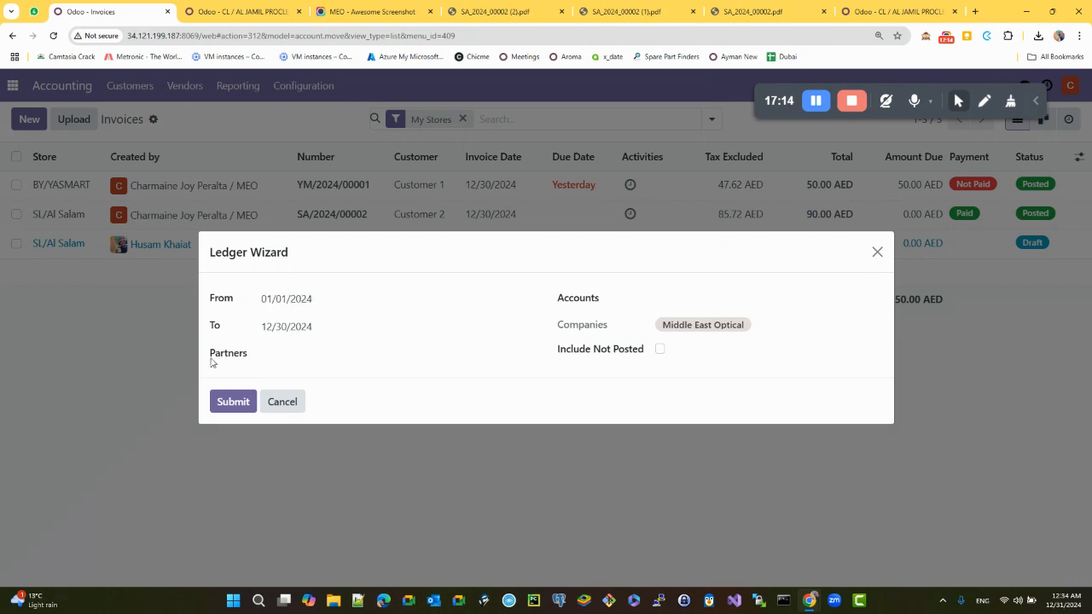
pyautogui.click(284, 352)
pyautogui.write('sup')
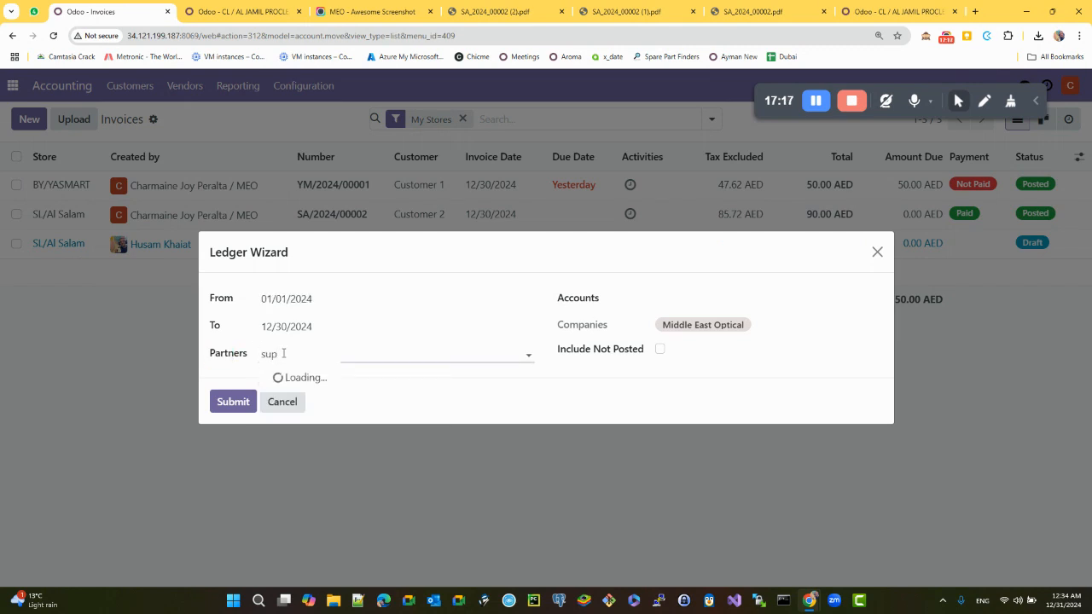
pyautogui.click(296, 376)
pyautogui.click(233, 401)
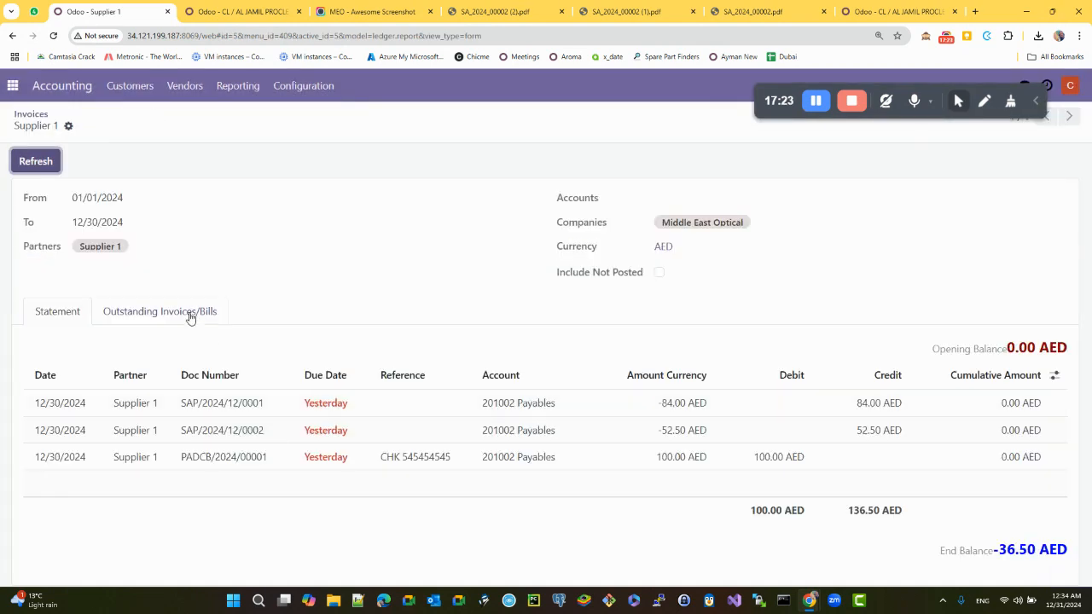
# - Review the two bills, the check payment and the end balance in Supplier 1's ledger statement
pyautogui.moveTo(32, 407); pyautogui.dragTo(783, 371)
pyautogui.moveTo(175, 437); pyautogui.dragTo(729, 483)
pyautogui.click(243, 493)
pyautogui.moveTo(117, 461); pyautogui.dragTo(805, 488)
pyautogui.moveTo(997, 550); pyautogui.dragTo(1067, 551)
# - Download Supplier 1's Statement Of Account as Supplier 1.pdf, keep the blocked file and open it
pyautogui.click(68, 126)
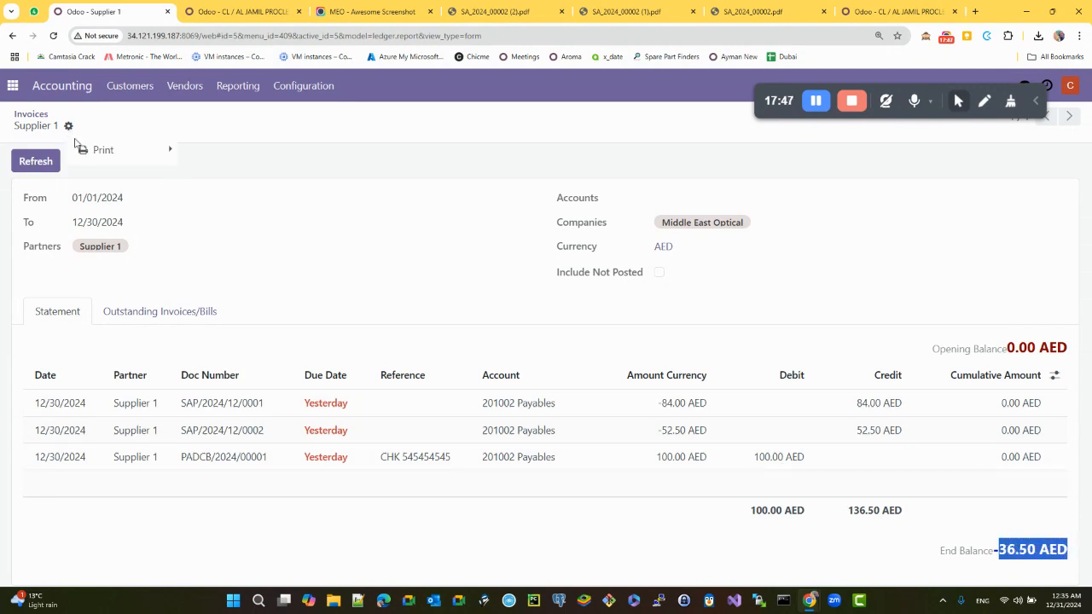
pyautogui.click(85, 150)
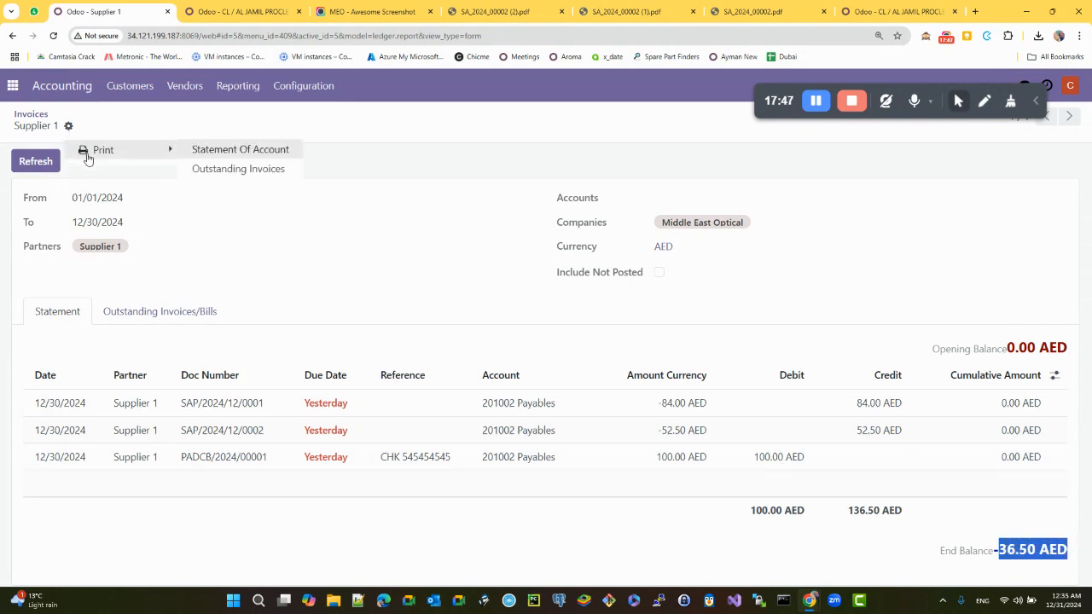
pyautogui.click(263, 151)
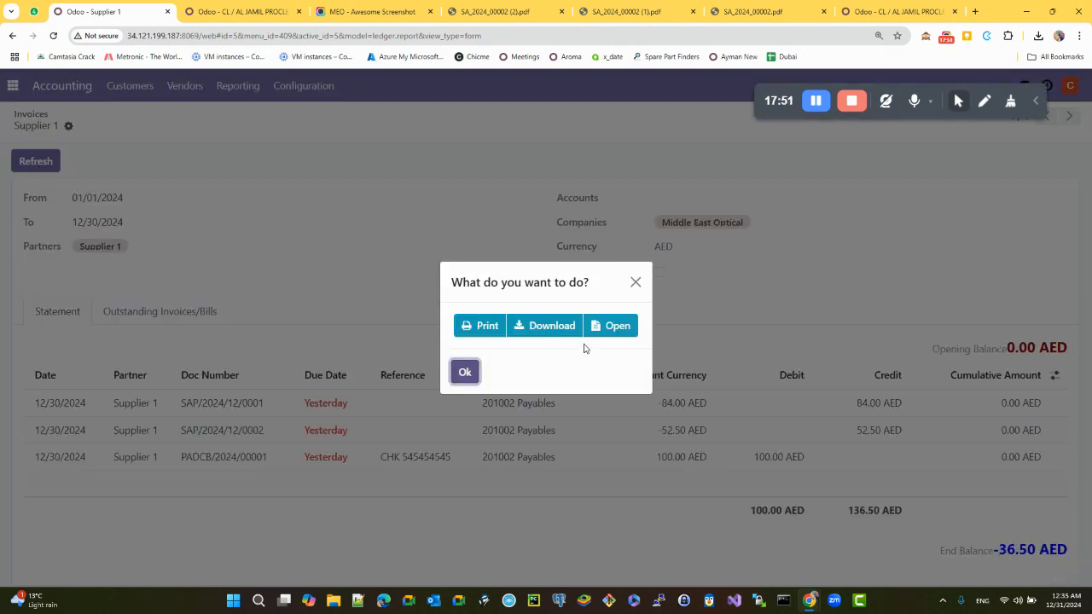
pyautogui.click(577, 325)
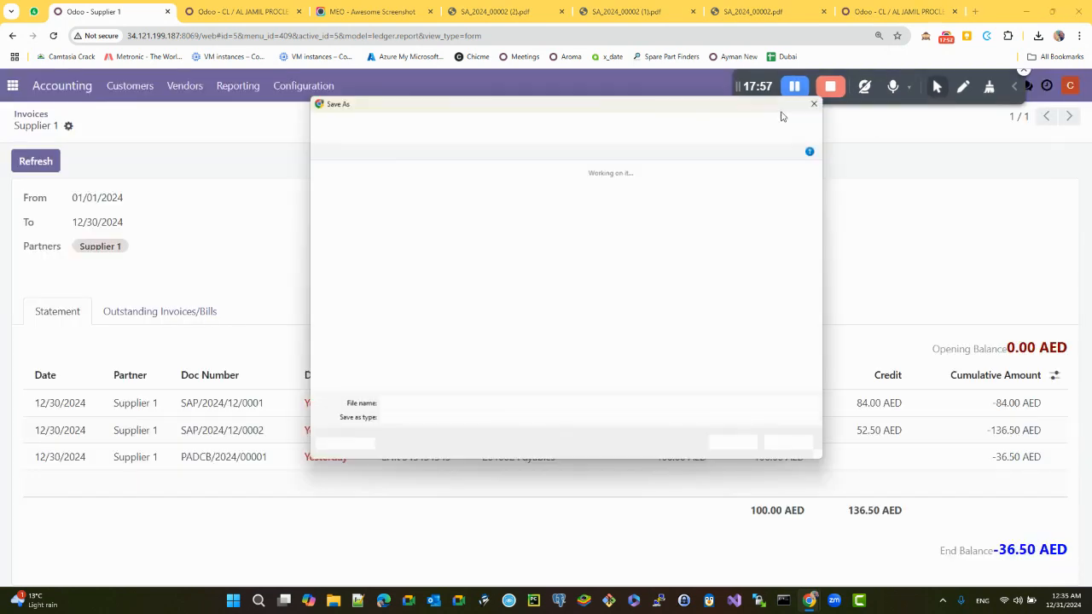
pyautogui.click(754, 443)
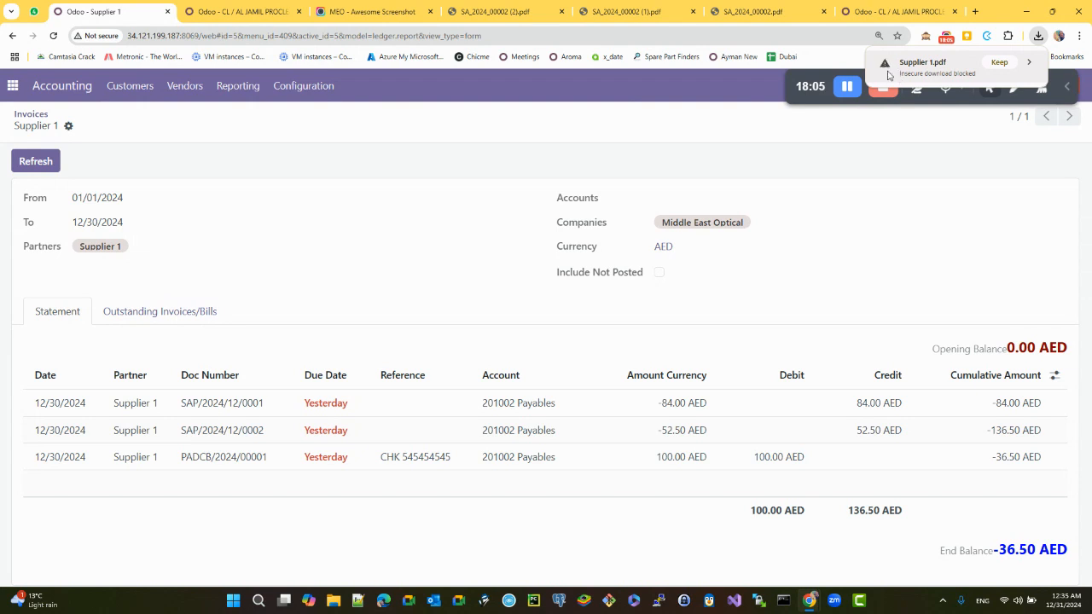
pyautogui.click(1000, 64)
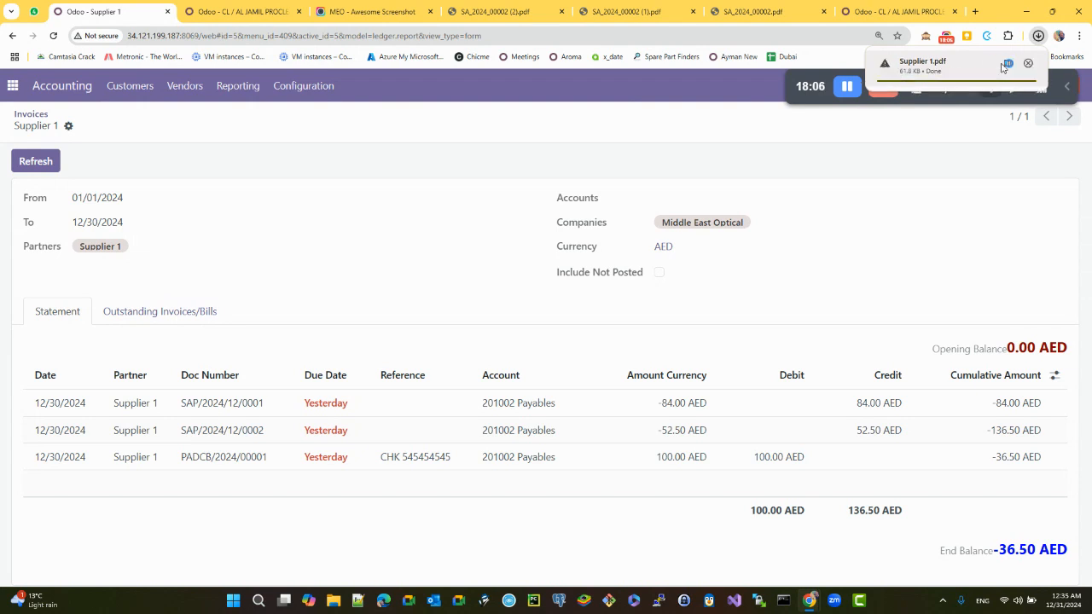
pyautogui.click(934, 69)
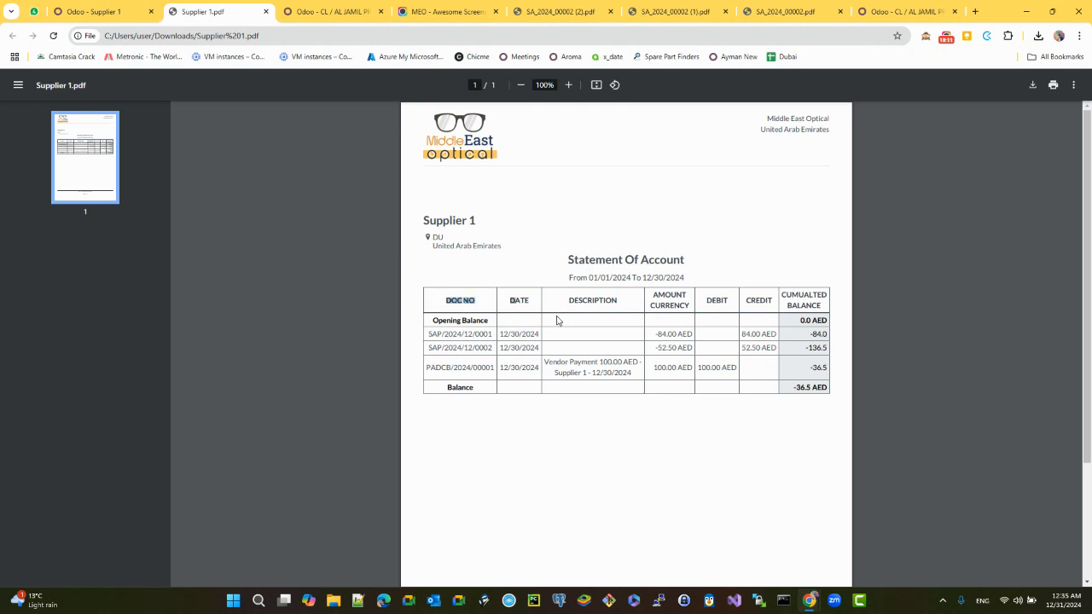
# - Examine the supplier, date range, entries and balance in the Statement Of Account PDF
pyautogui.moveTo(441, 224); pyautogui.dragTo(534, 255)
pyautogui.moveTo(587, 279); pyautogui.dragTo(674, 282)
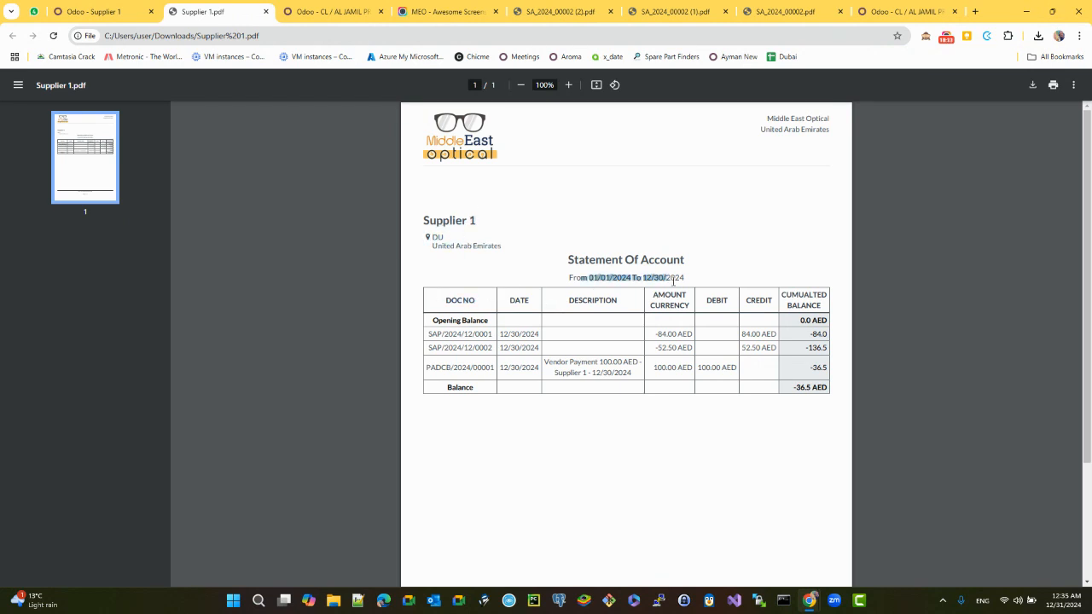
pyautogui.moveTo(458, 321); pyautogui.dragTo(806, 386)
pyautogui.moveTo(481, 365); pyautogui.dragTo(566, 372)
pyautogui.click(815, 389)
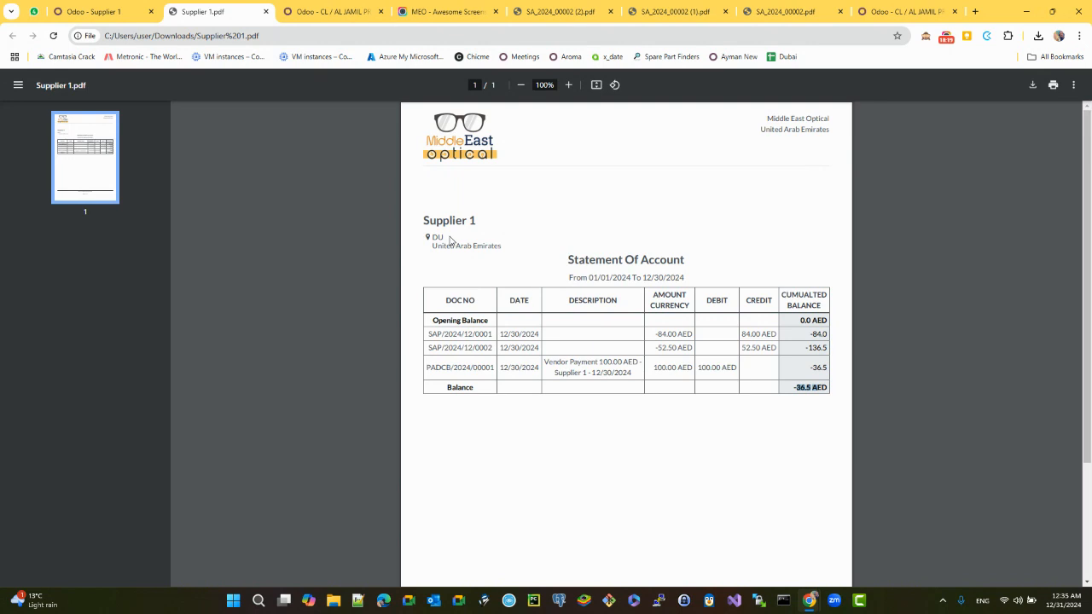
# - Return to Odoo from the PDF and open the Purchase app's bills list
pyautogui.click(107, 12)
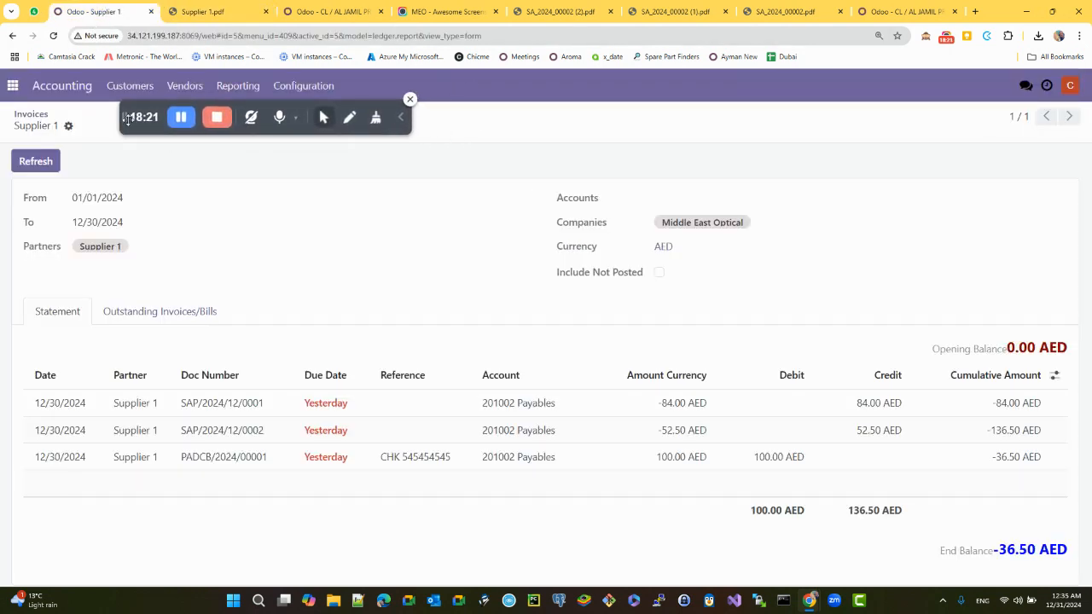
pyautogui.click(12, 85)
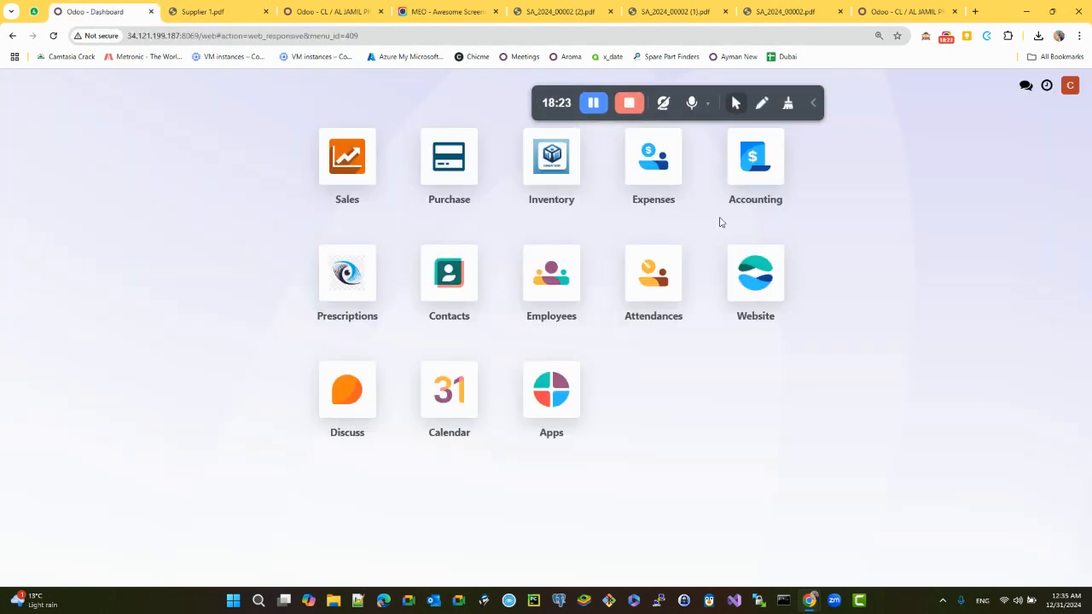
pyautogui.click(464, 196)
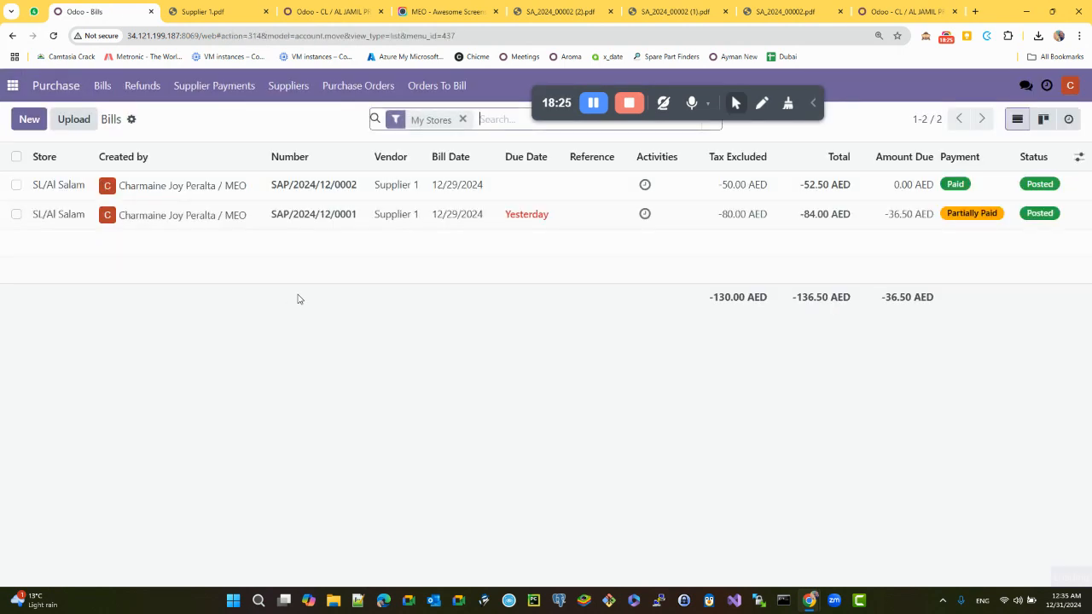